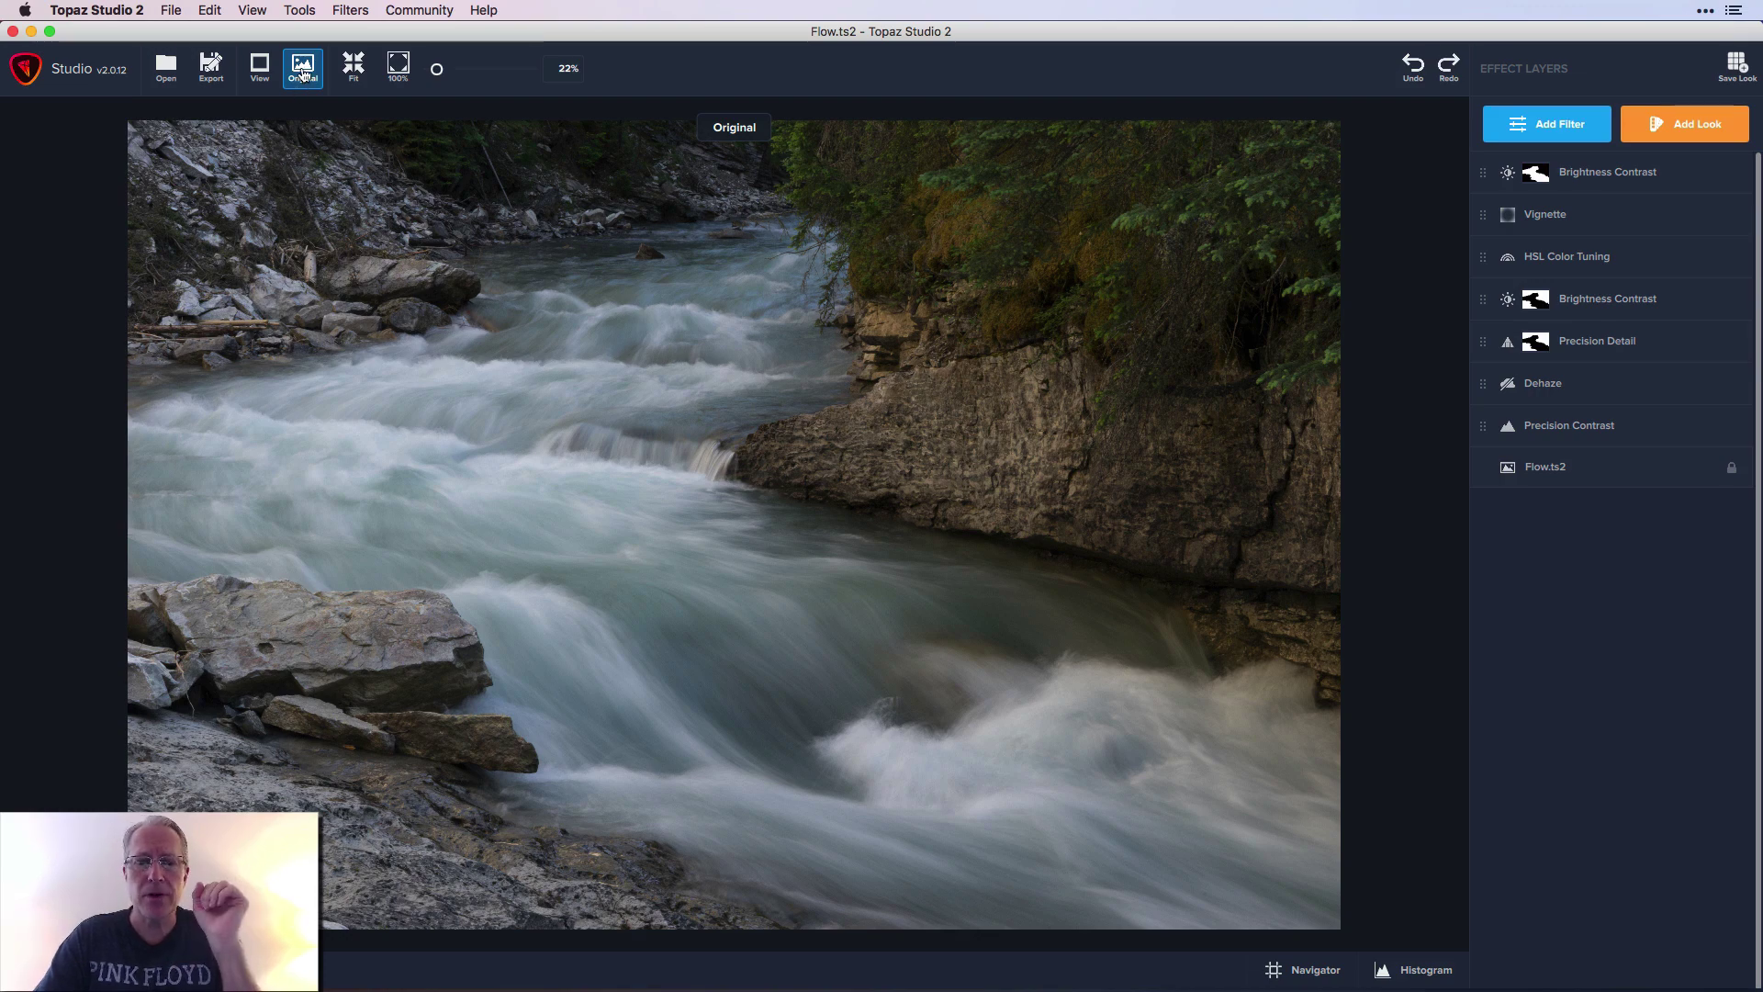
- Return to the edited photo and open the Precision Contrast layer to preview it alone
click(303, 69)
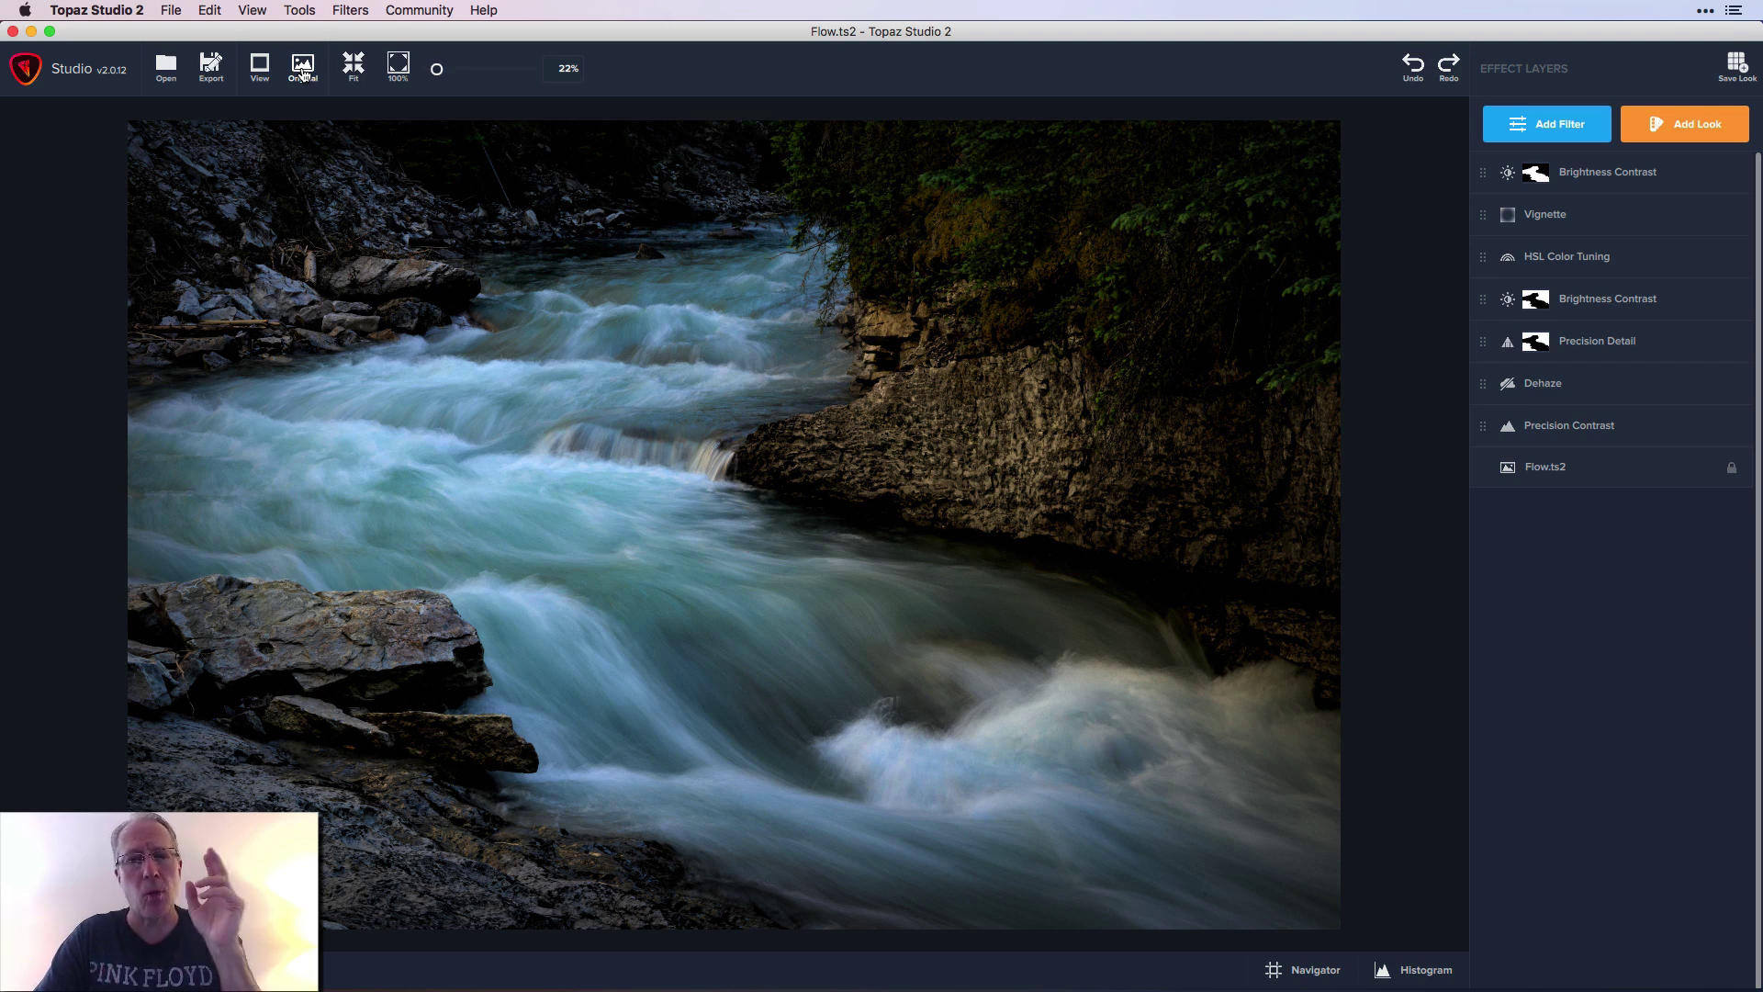
click(1643, 427)
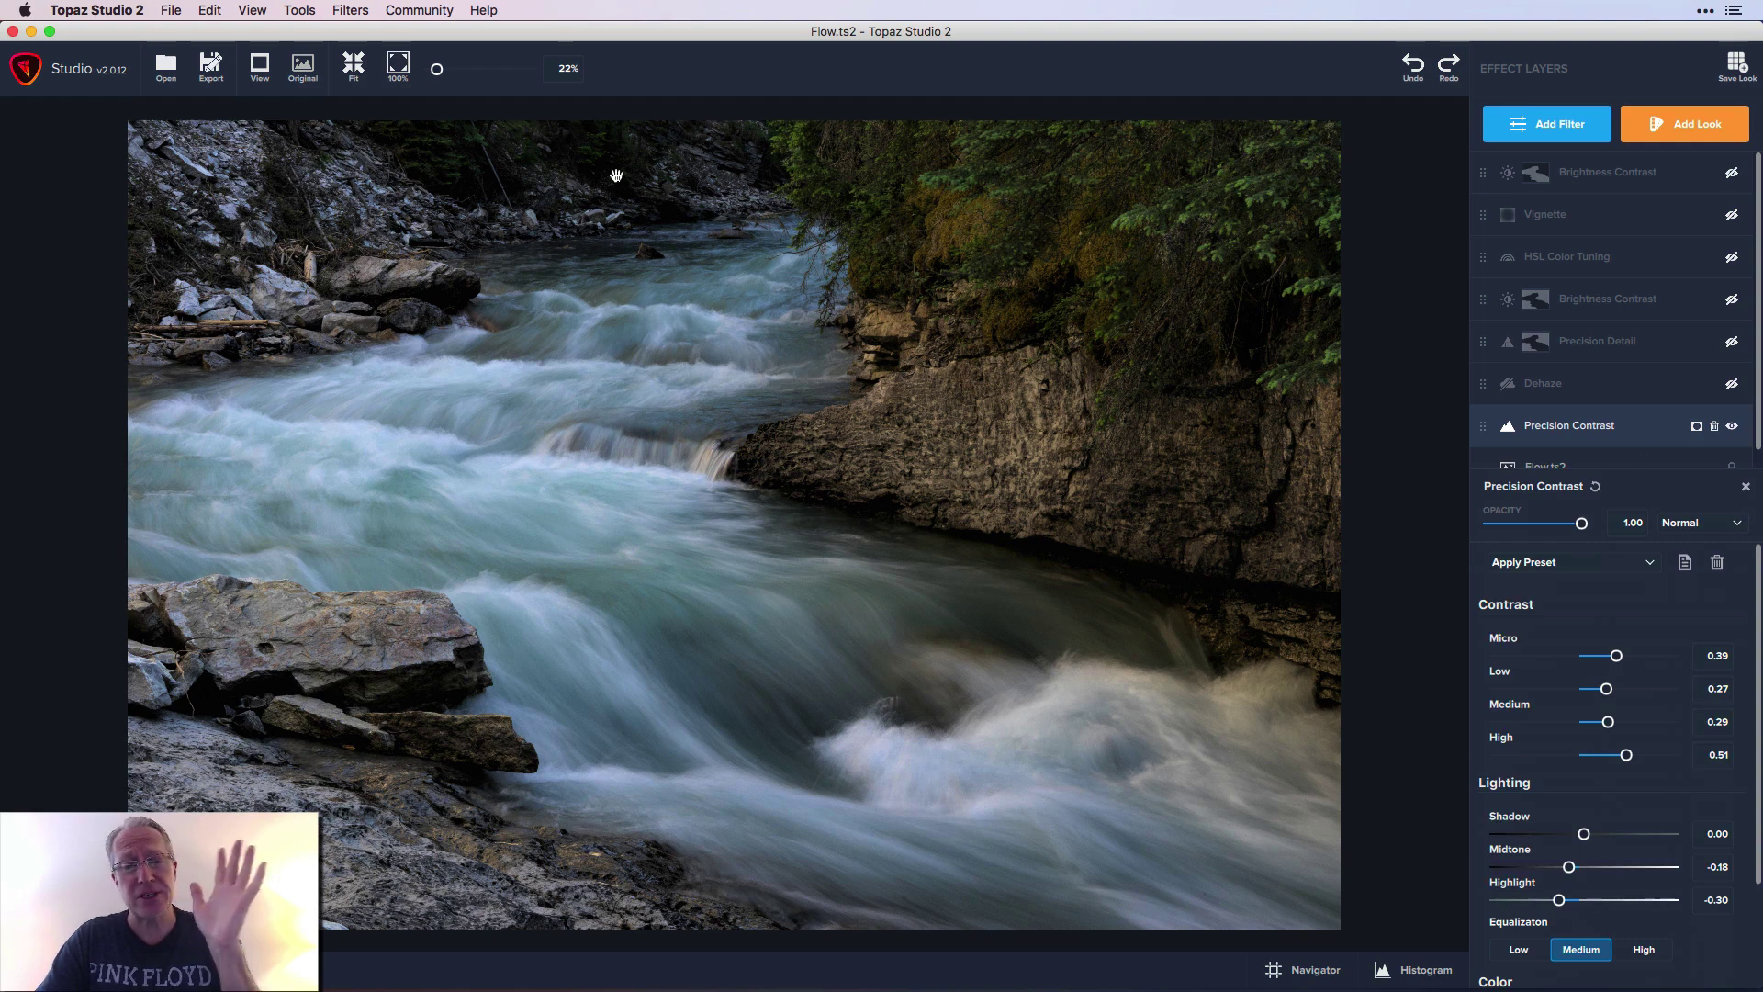
click(304, 74)
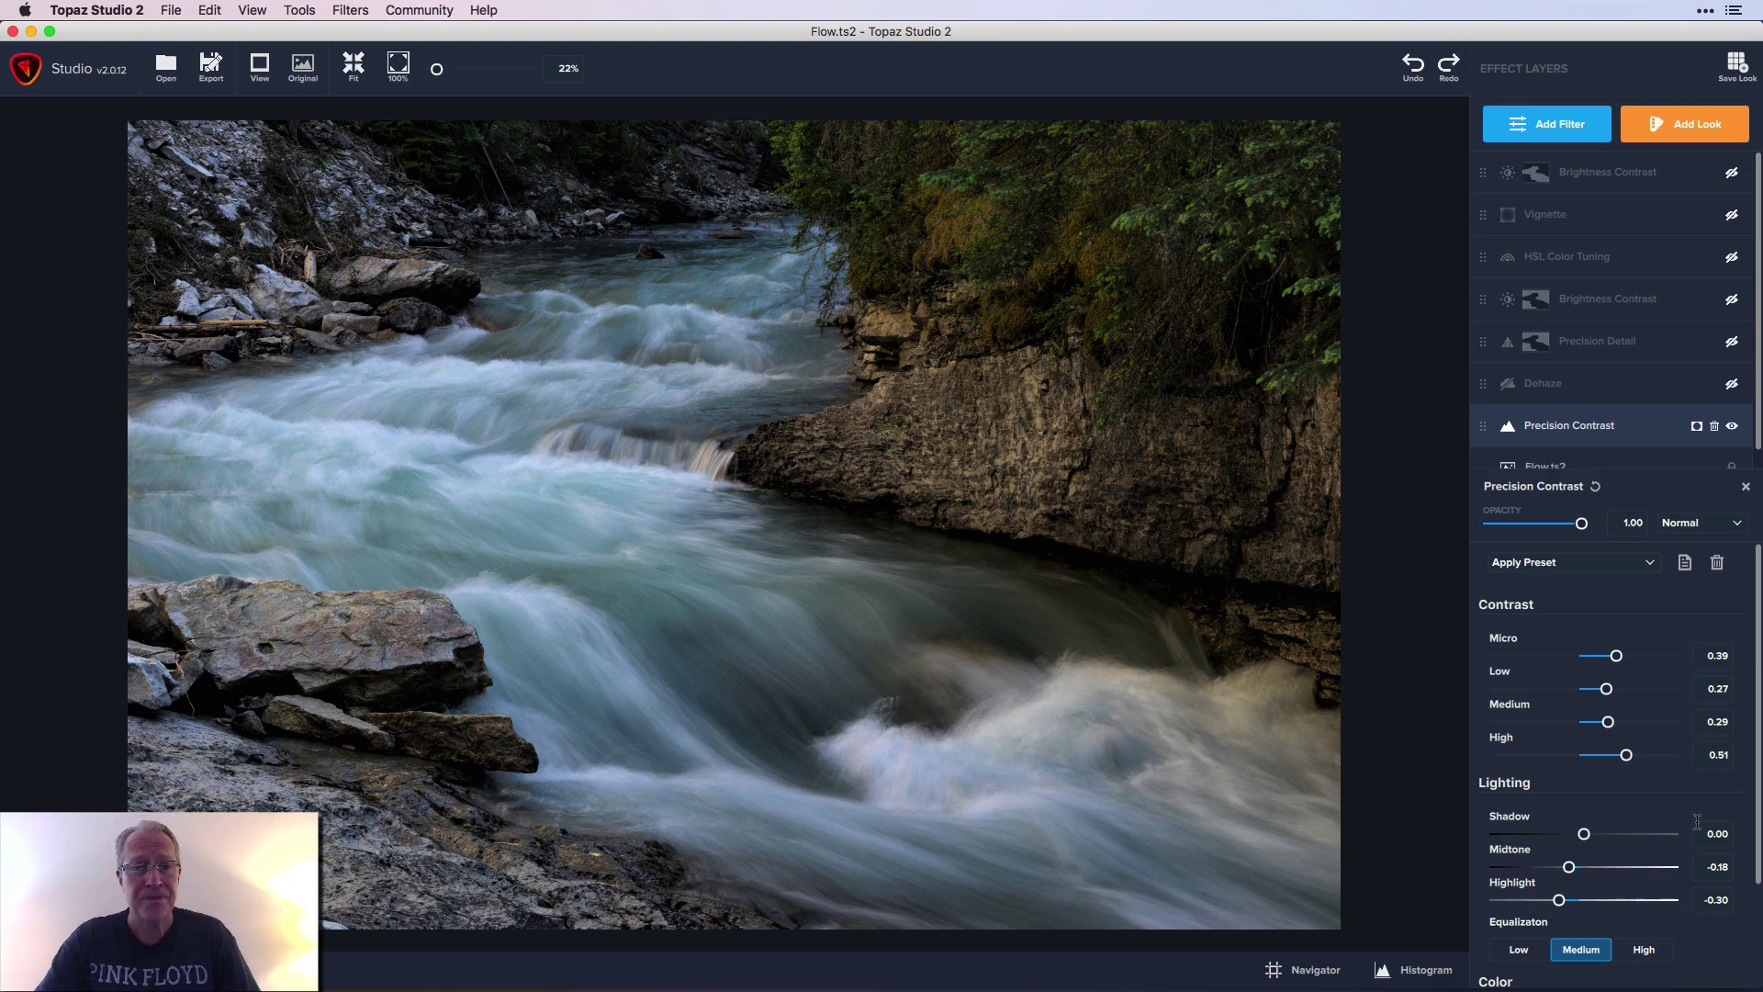
click(302, 70)
click(302, 70)
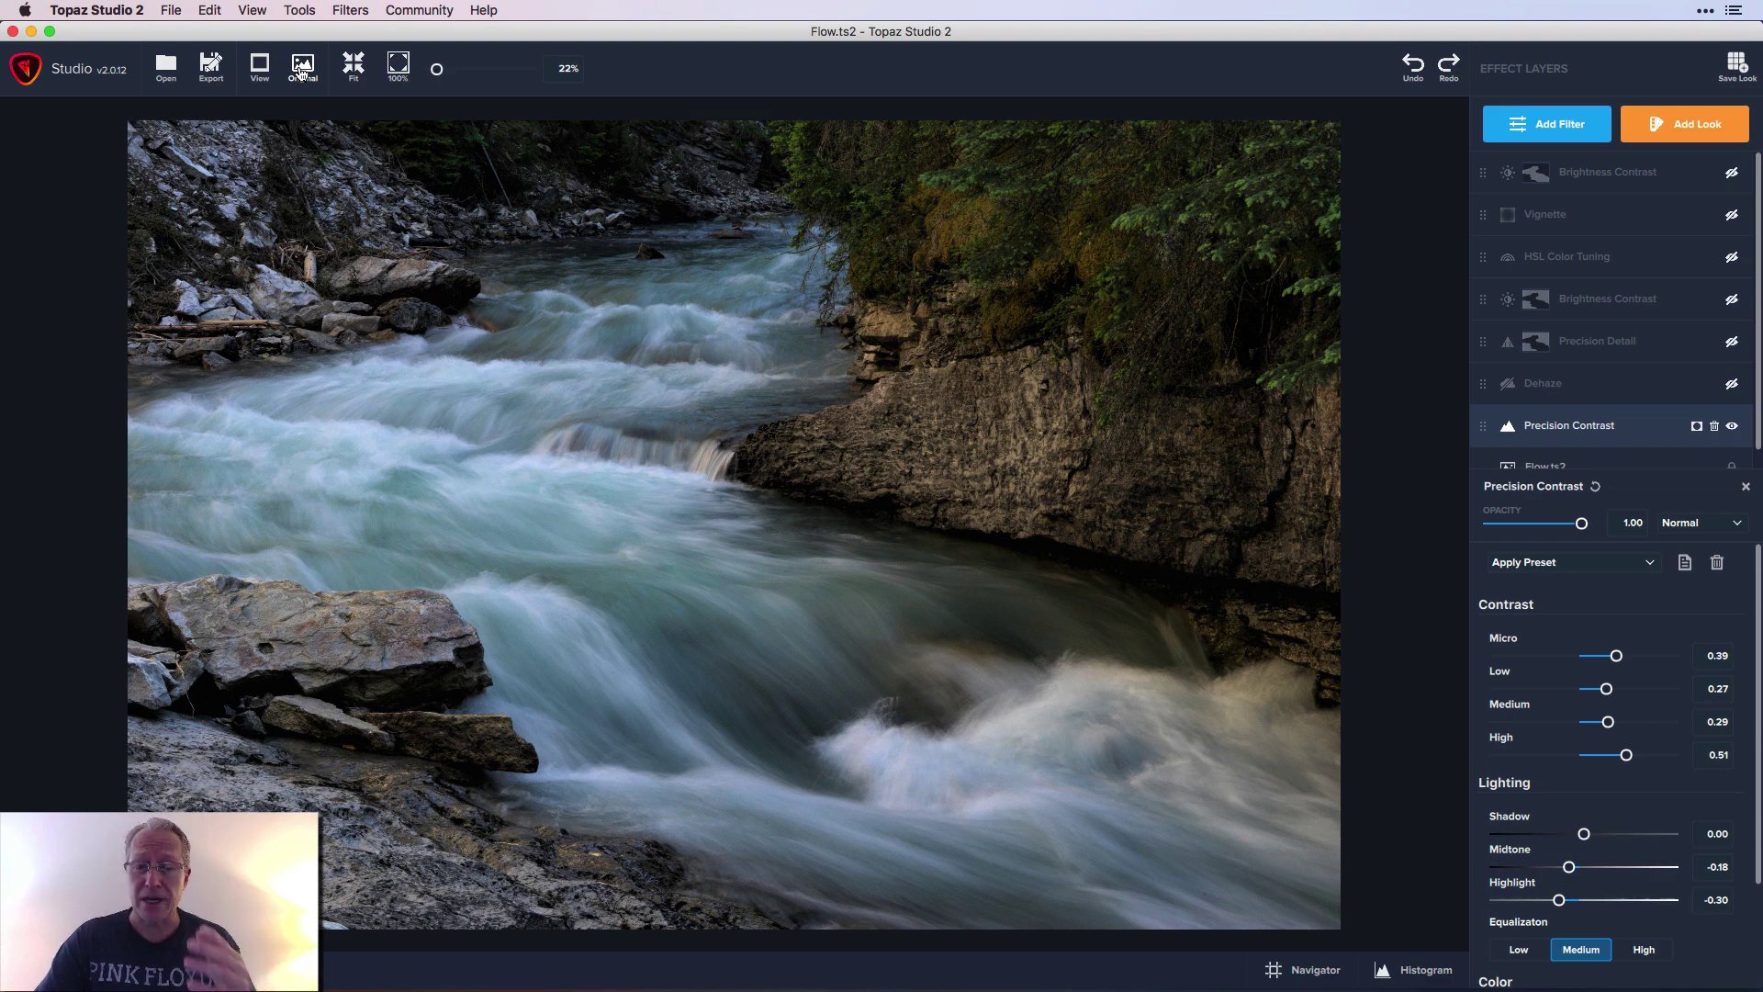
click(302, 72)
click(302, 72)
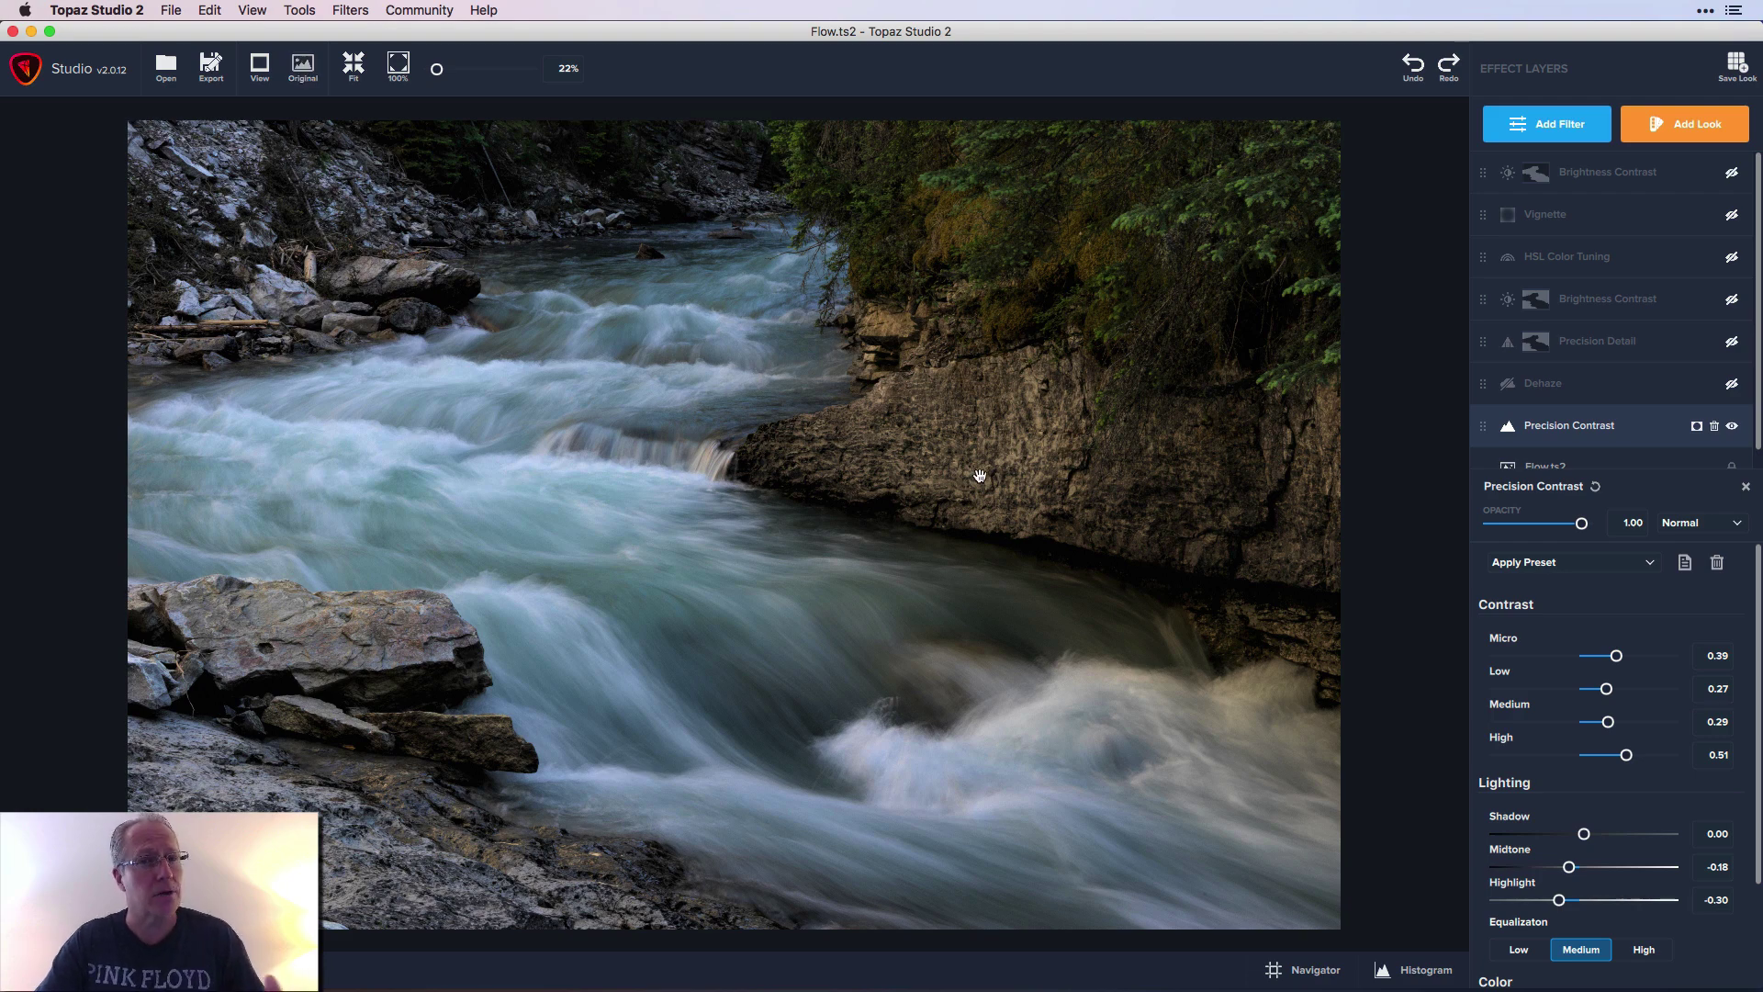
- Scroll through the Precision Contrast panel to review its slider values
scroll(1667, 873, down, 3)
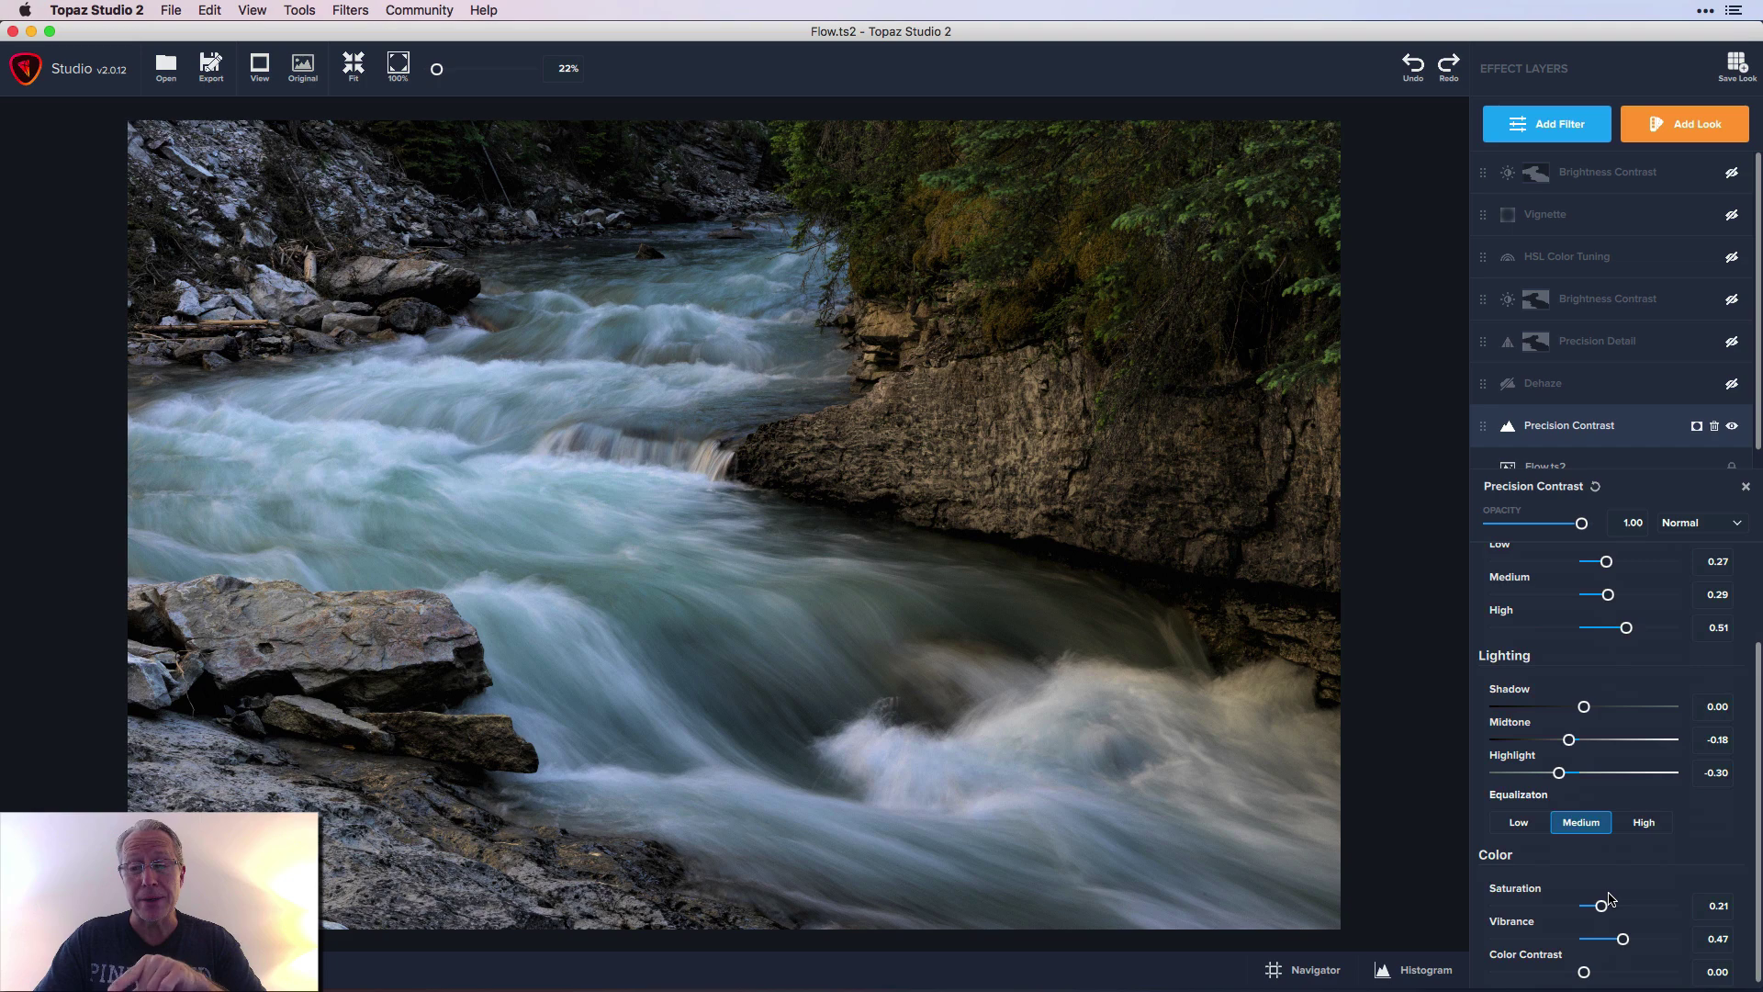
scroll(1587, 674, up, 3)
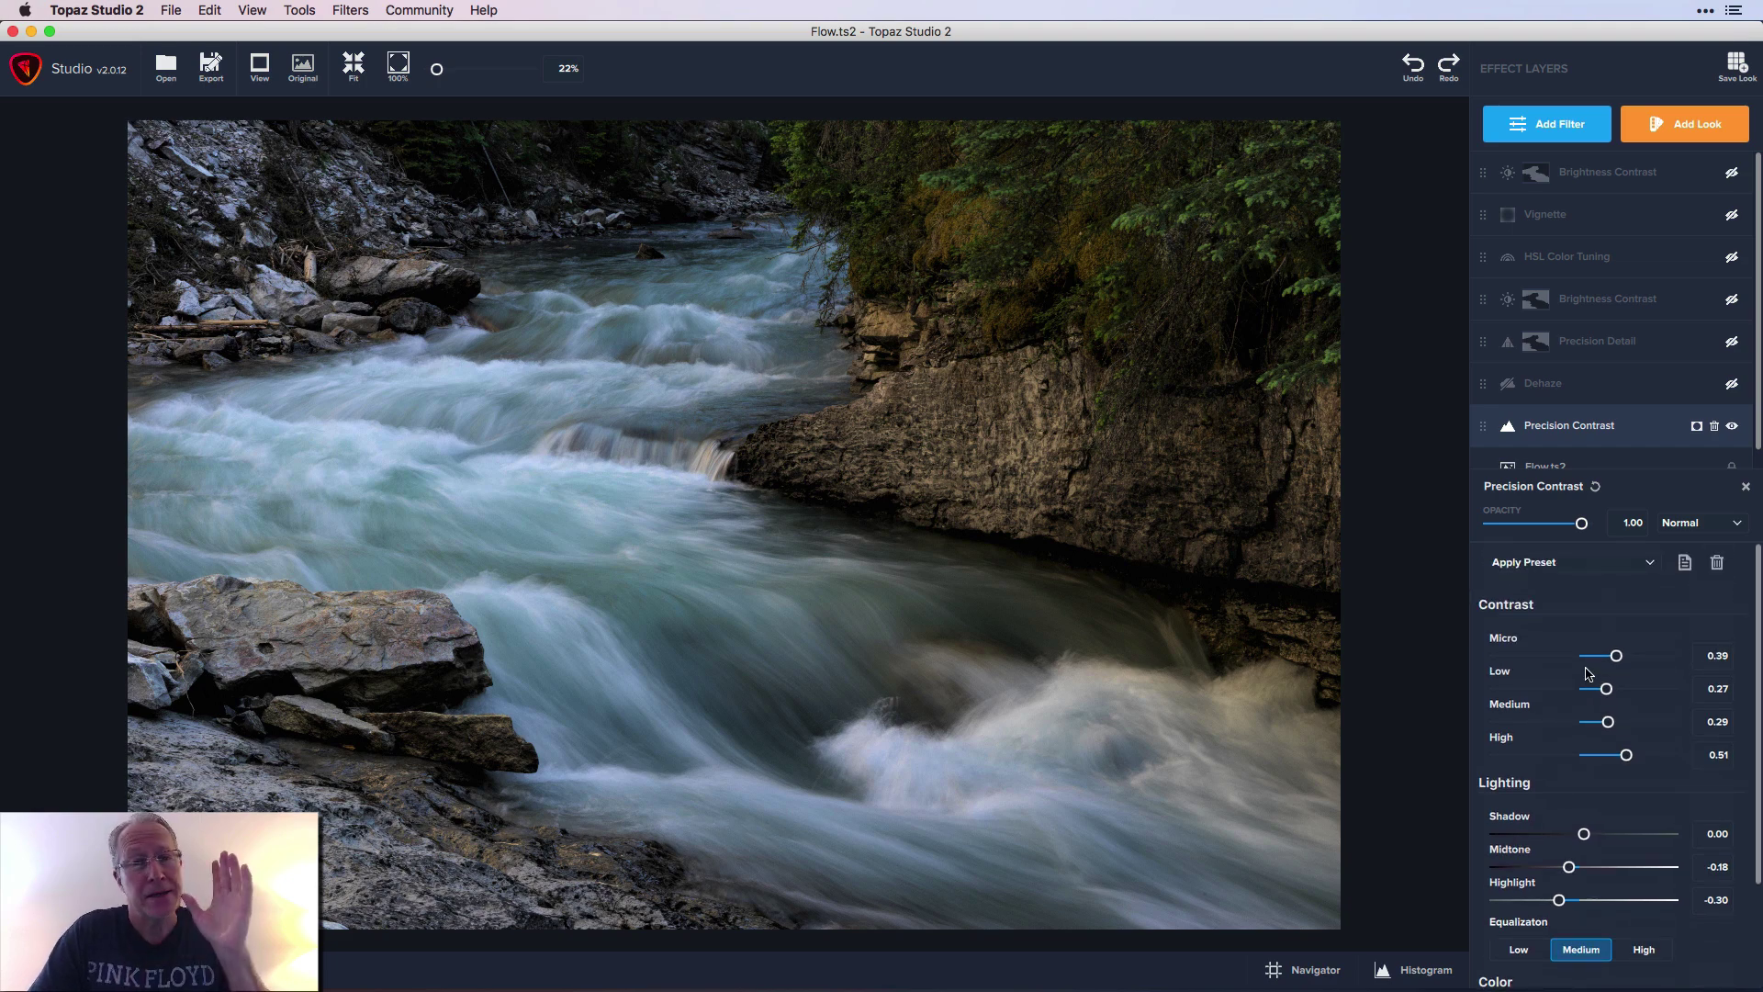
scroll(1587, 675, down, 2)
scroll(1587, 675, up, 1)
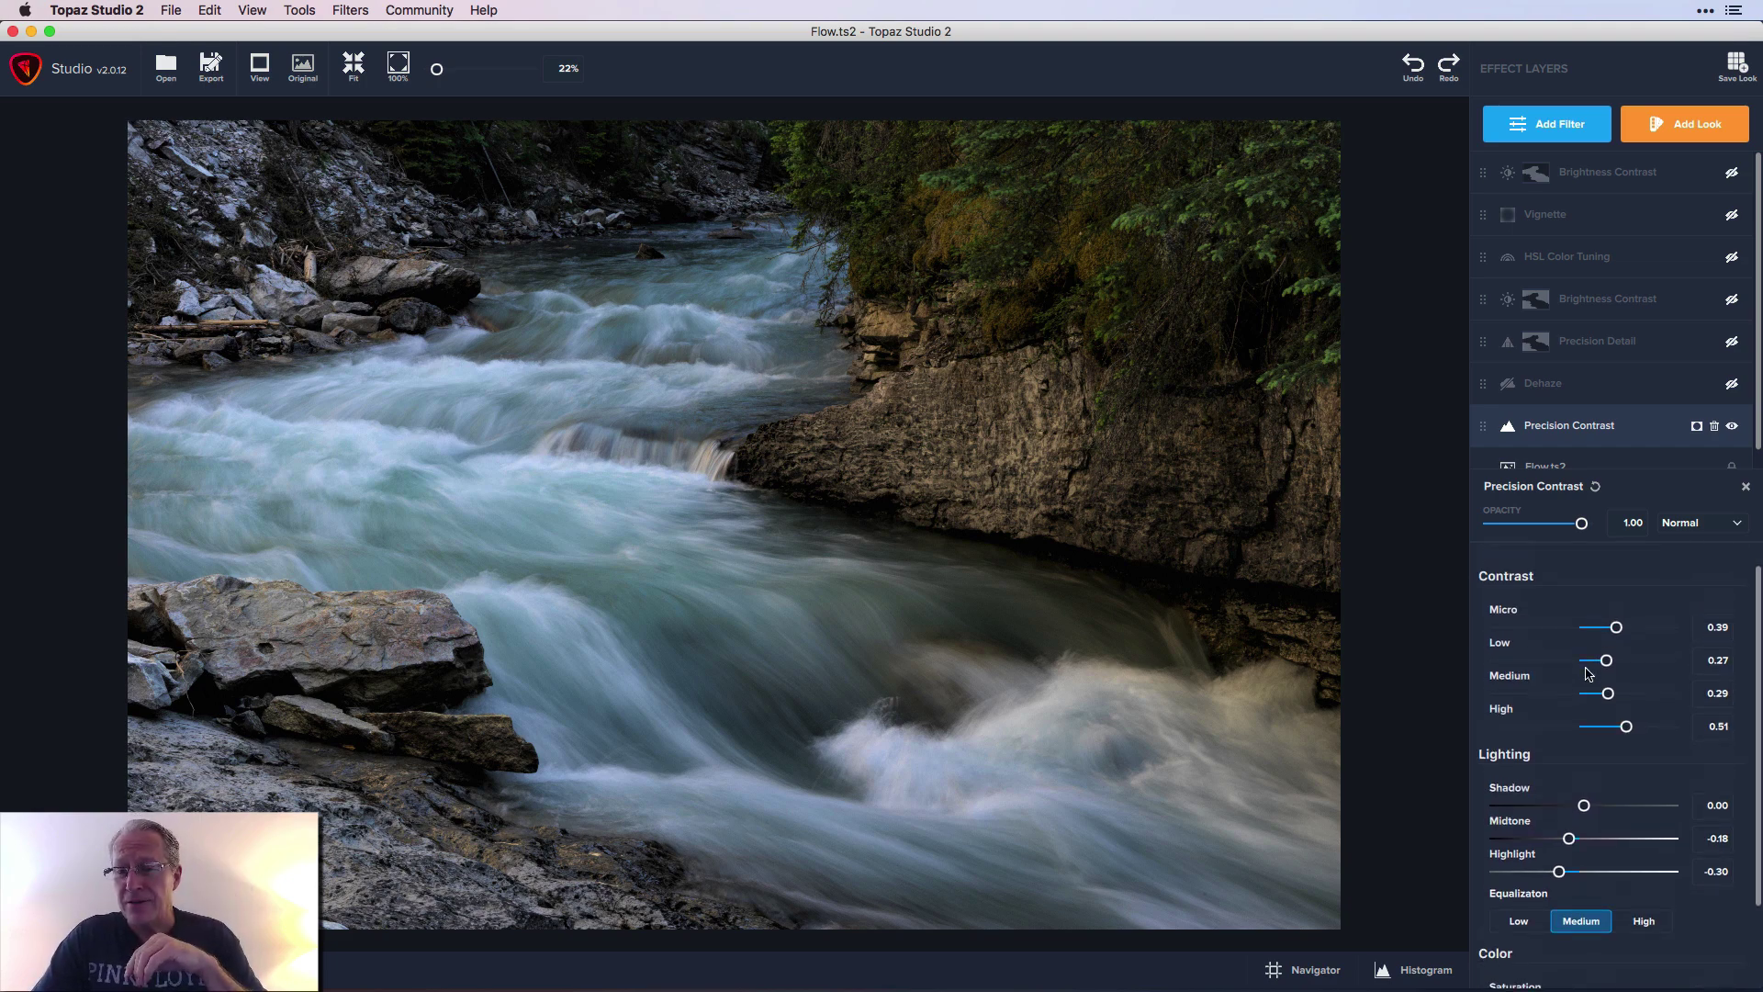
scroll(1588, 674, down, 1)
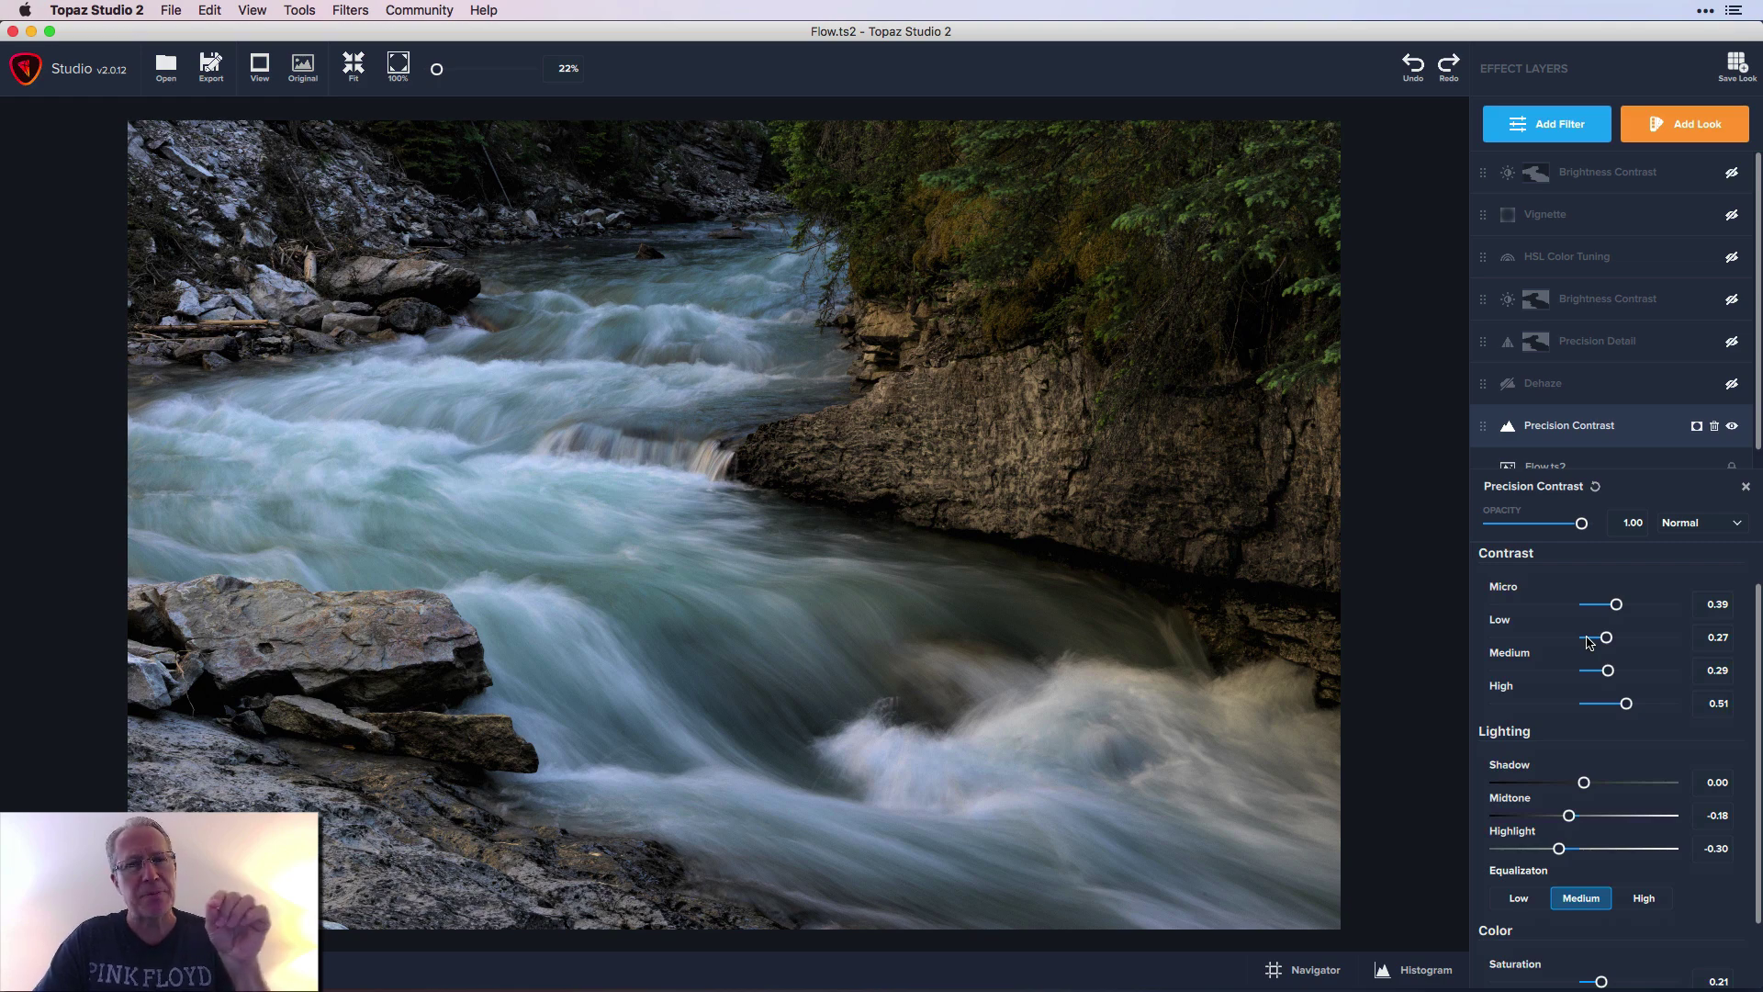
scroll(1616, 698, down, 3)
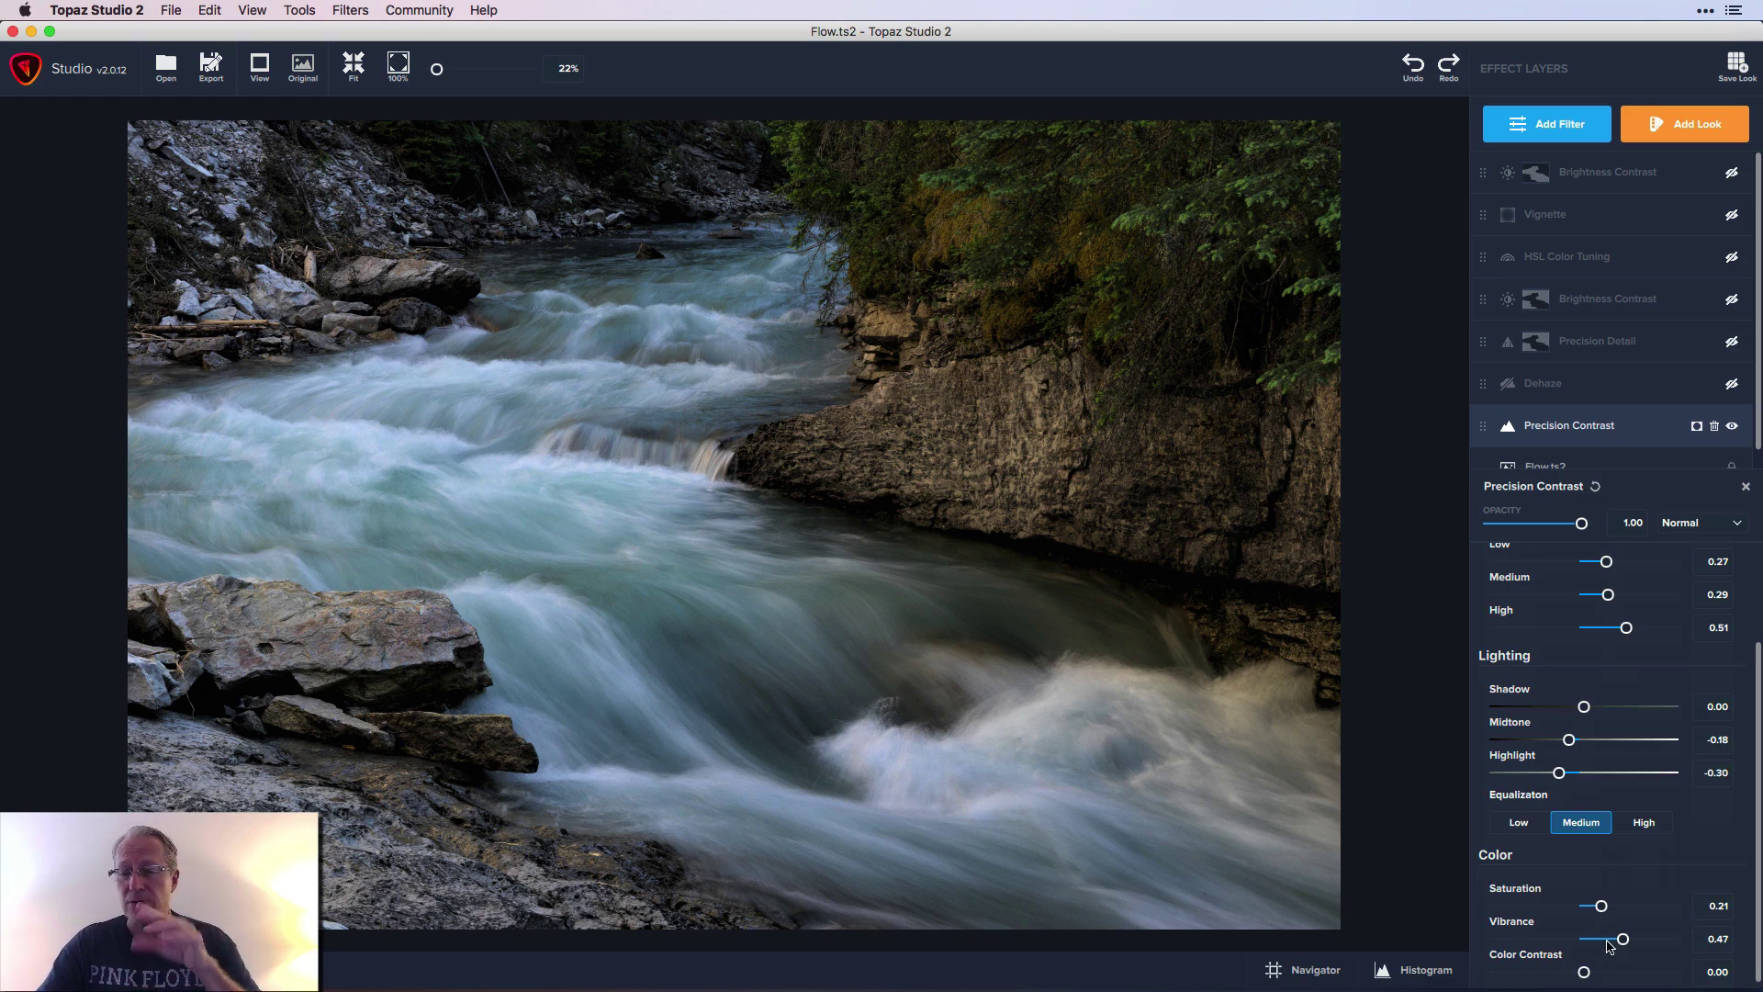
- Compare the edit against the original photo, then close the Precision Contrast settings
click(302, 74)
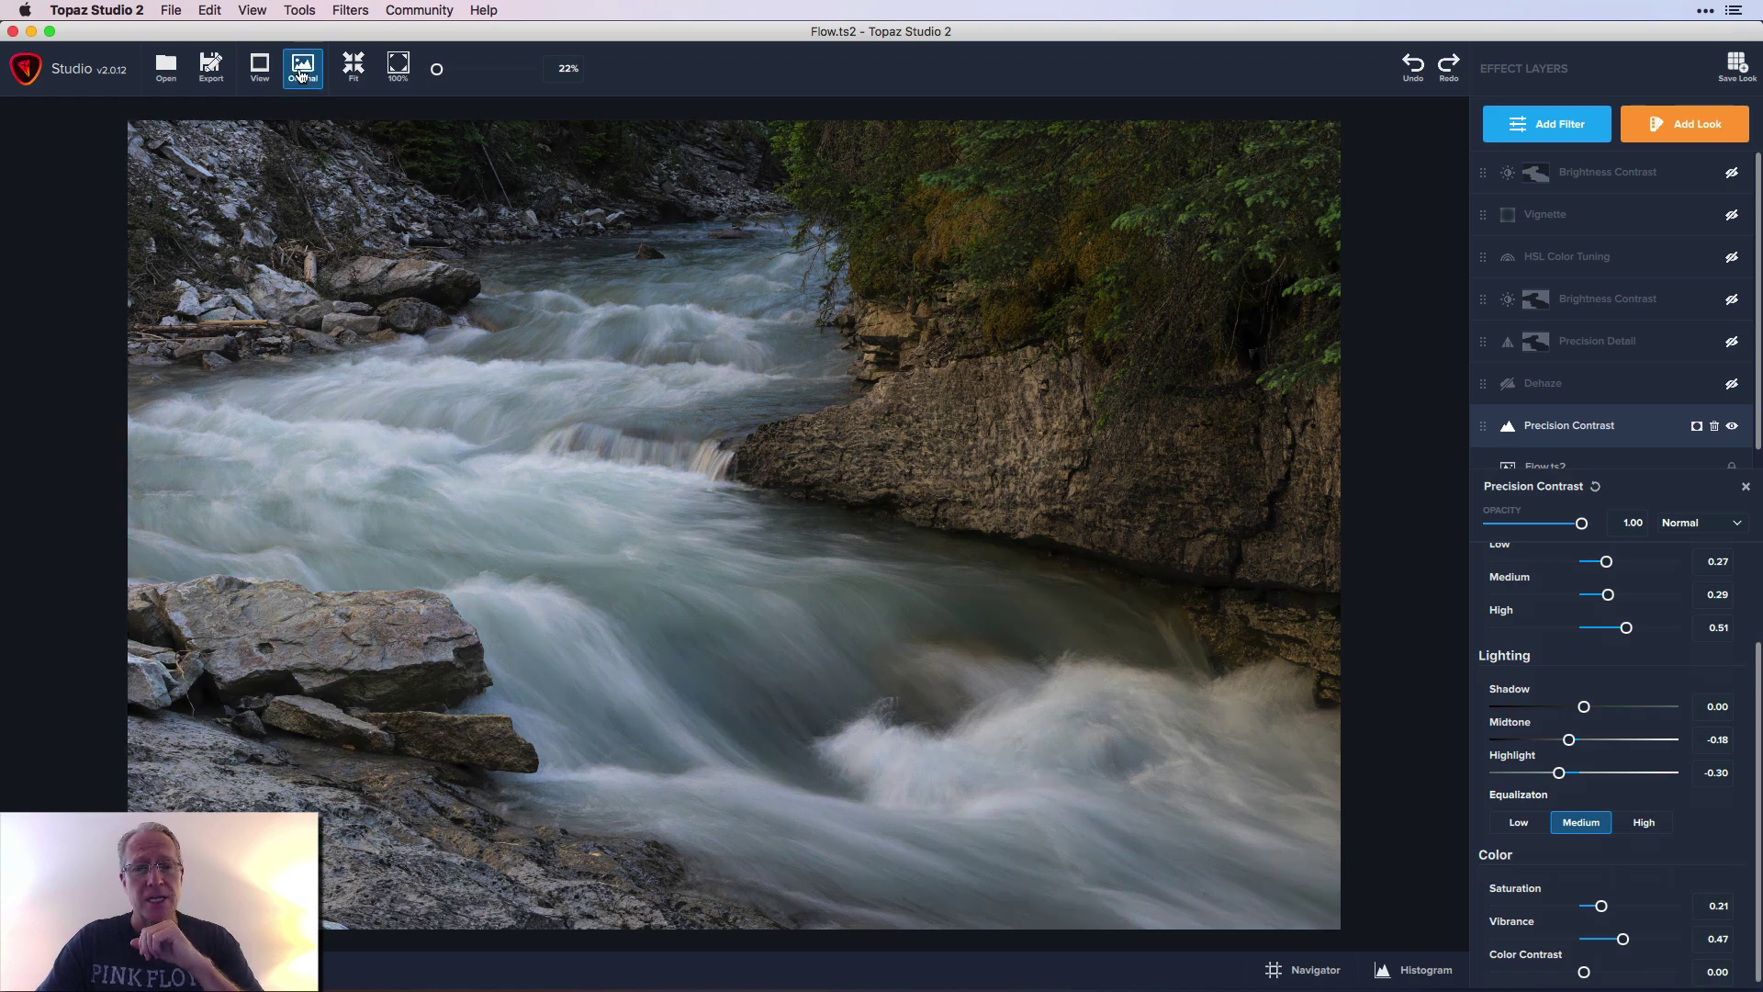
click(302, 74)
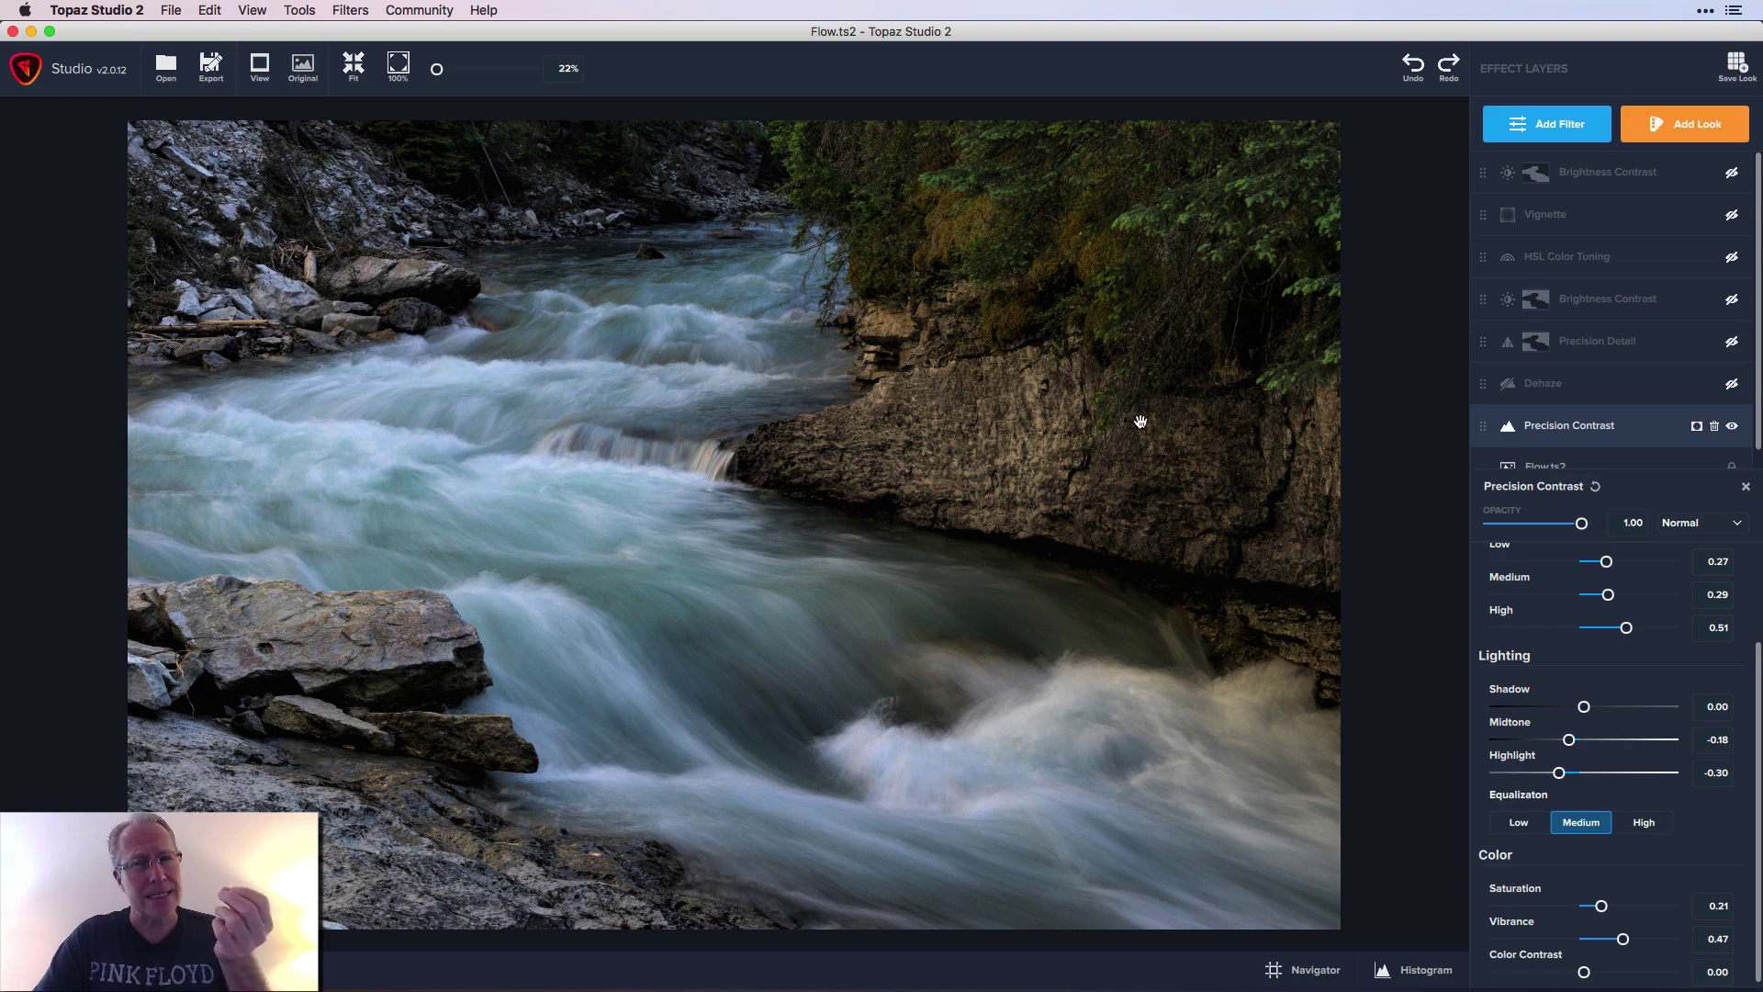
click(1746, 490)
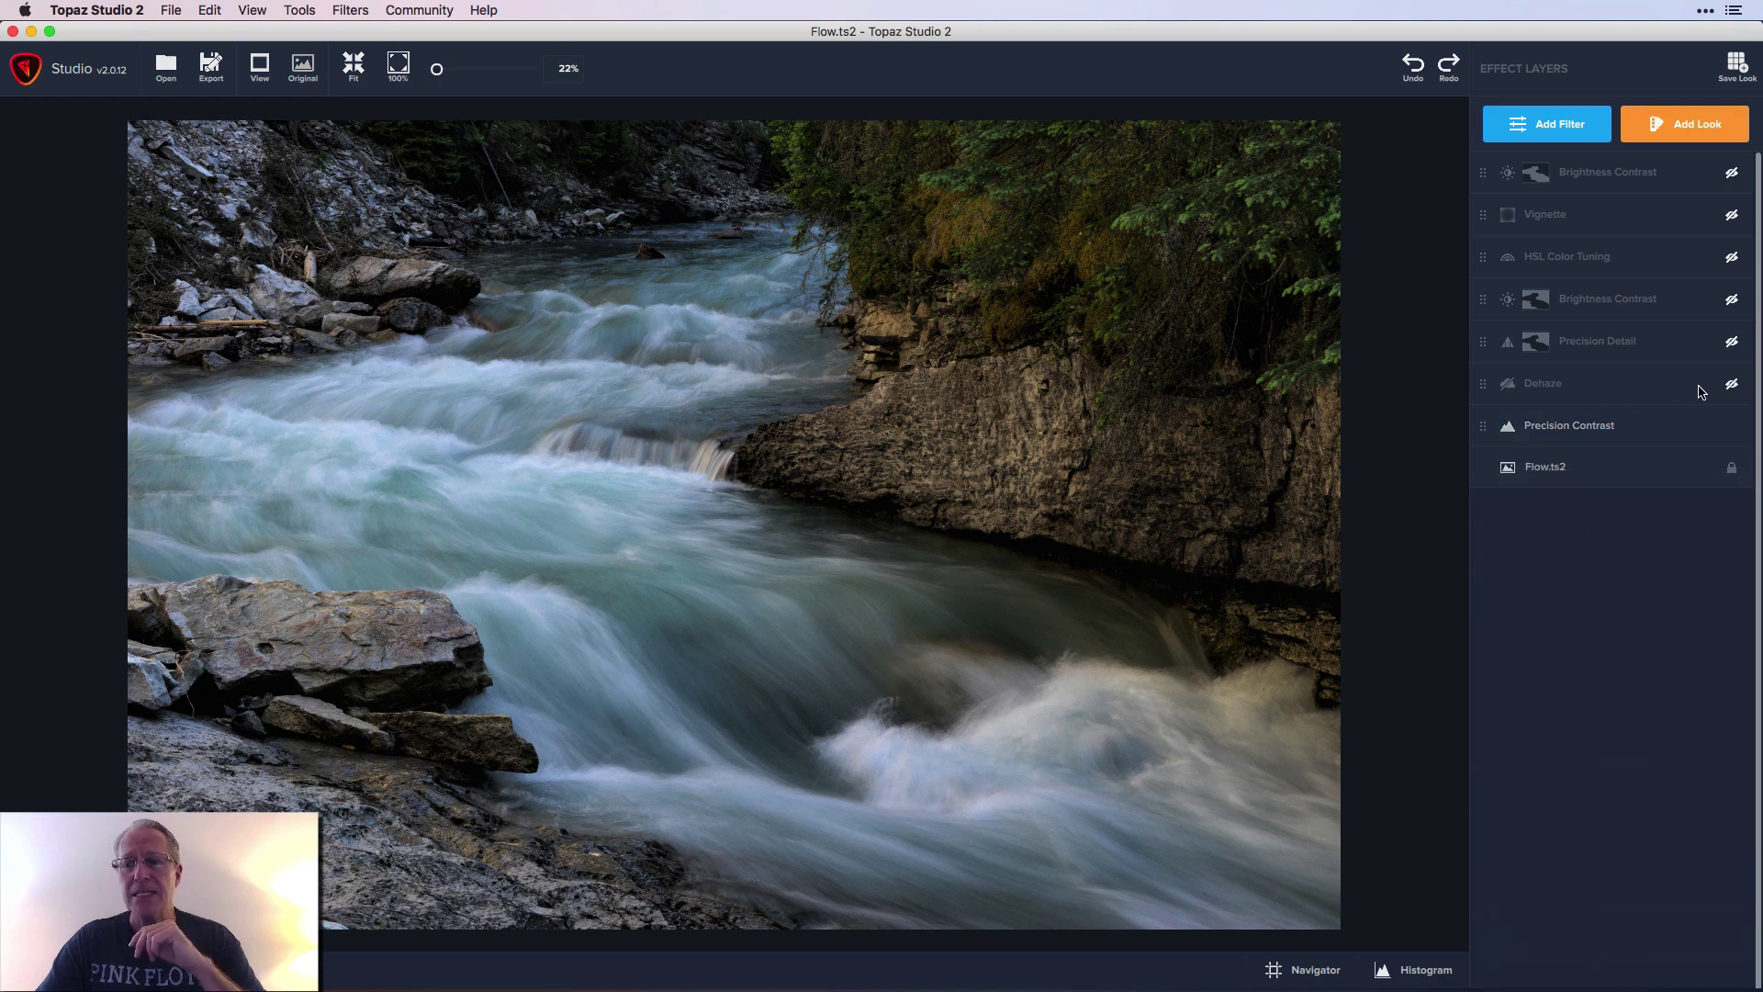
- Turn the Dehaze layer on, toggling it off and on twice to compare
click(1732, 385)
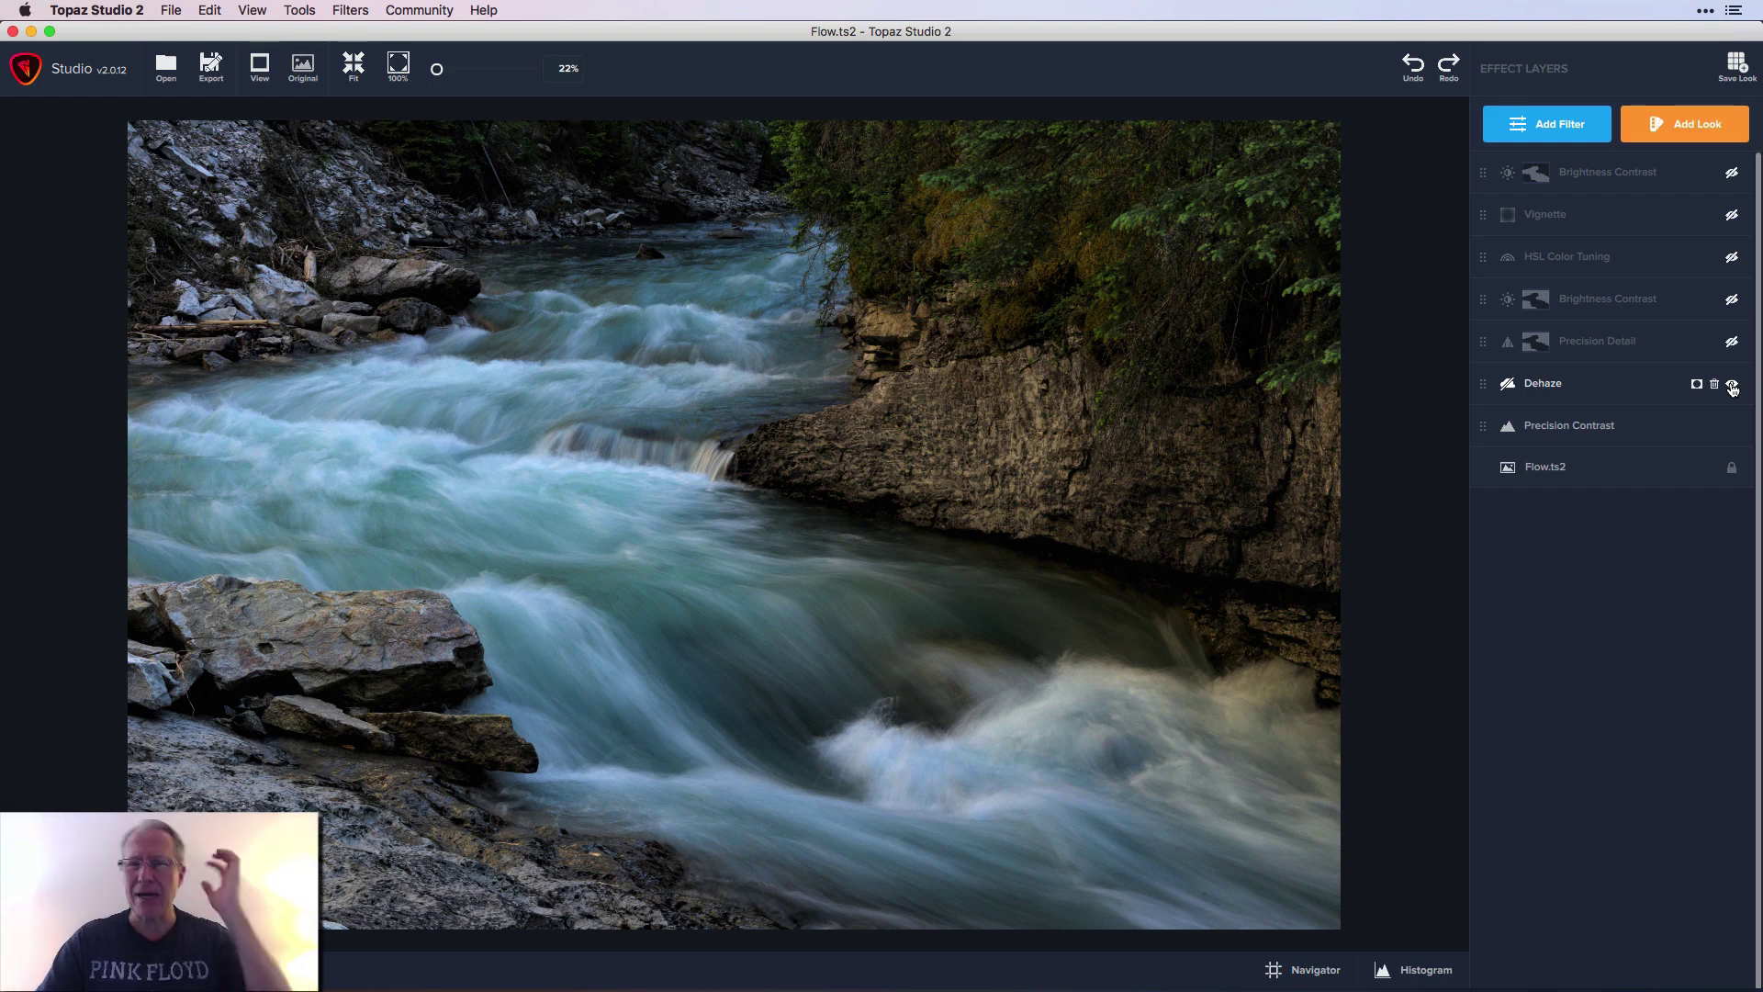
click(1732, 386)
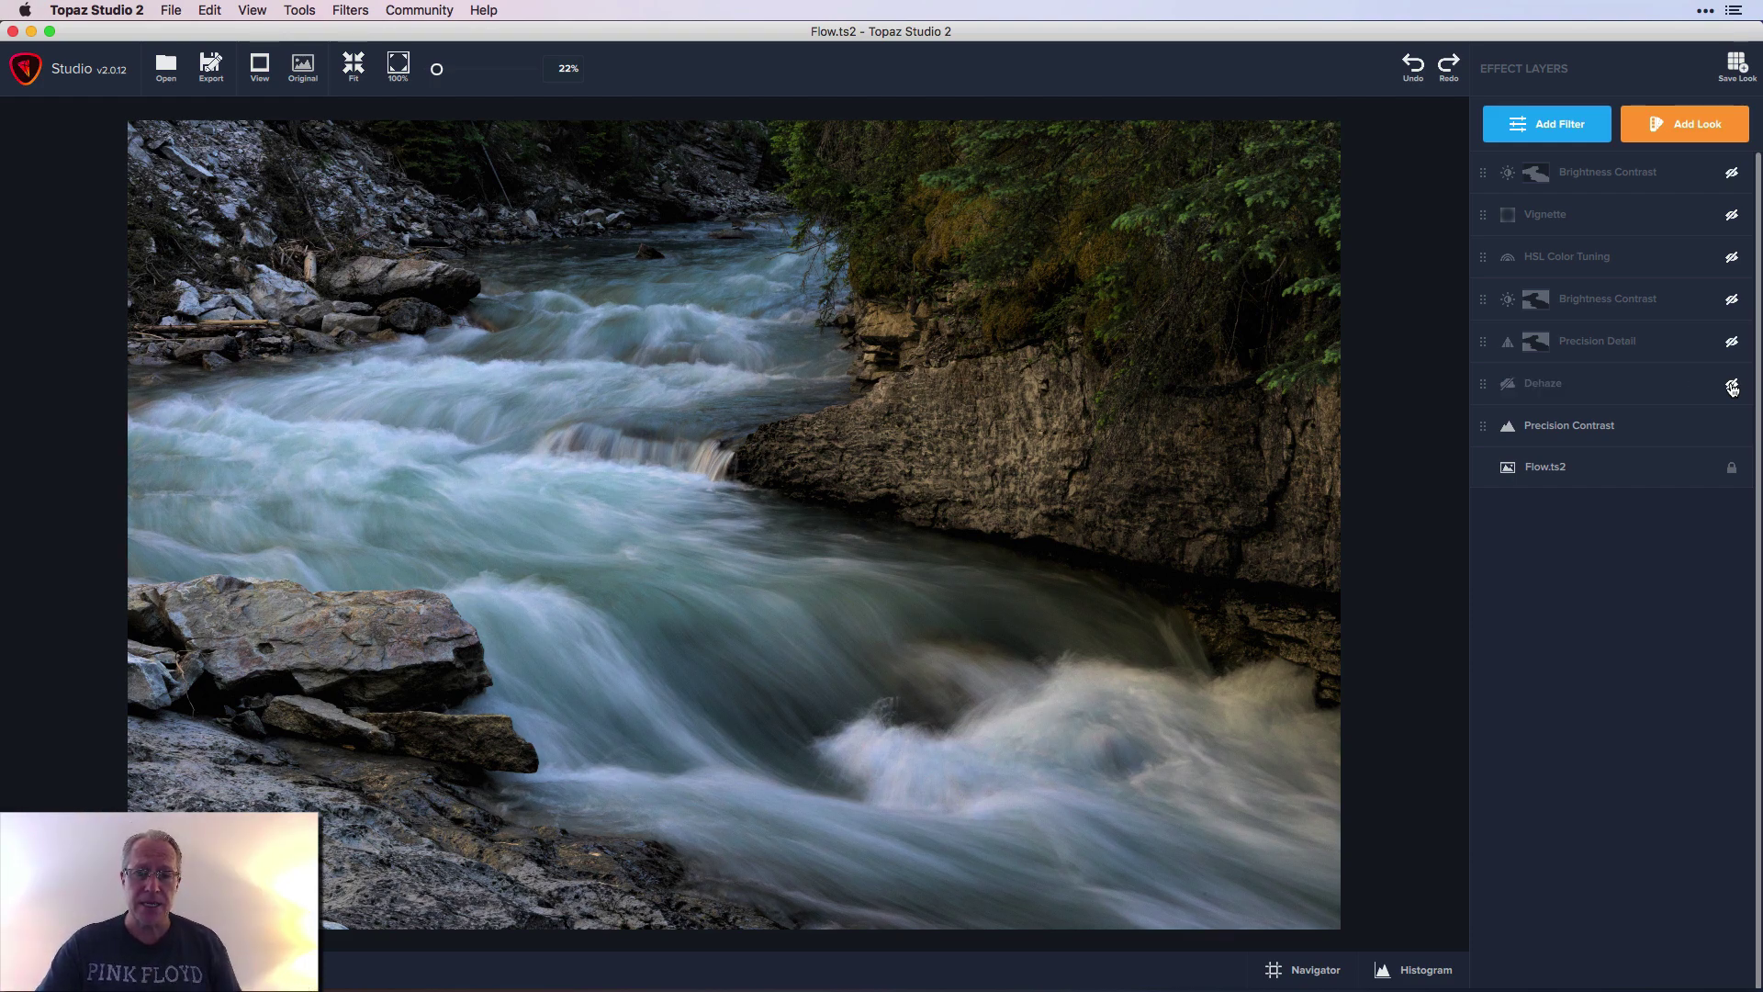
click(1732, 386)
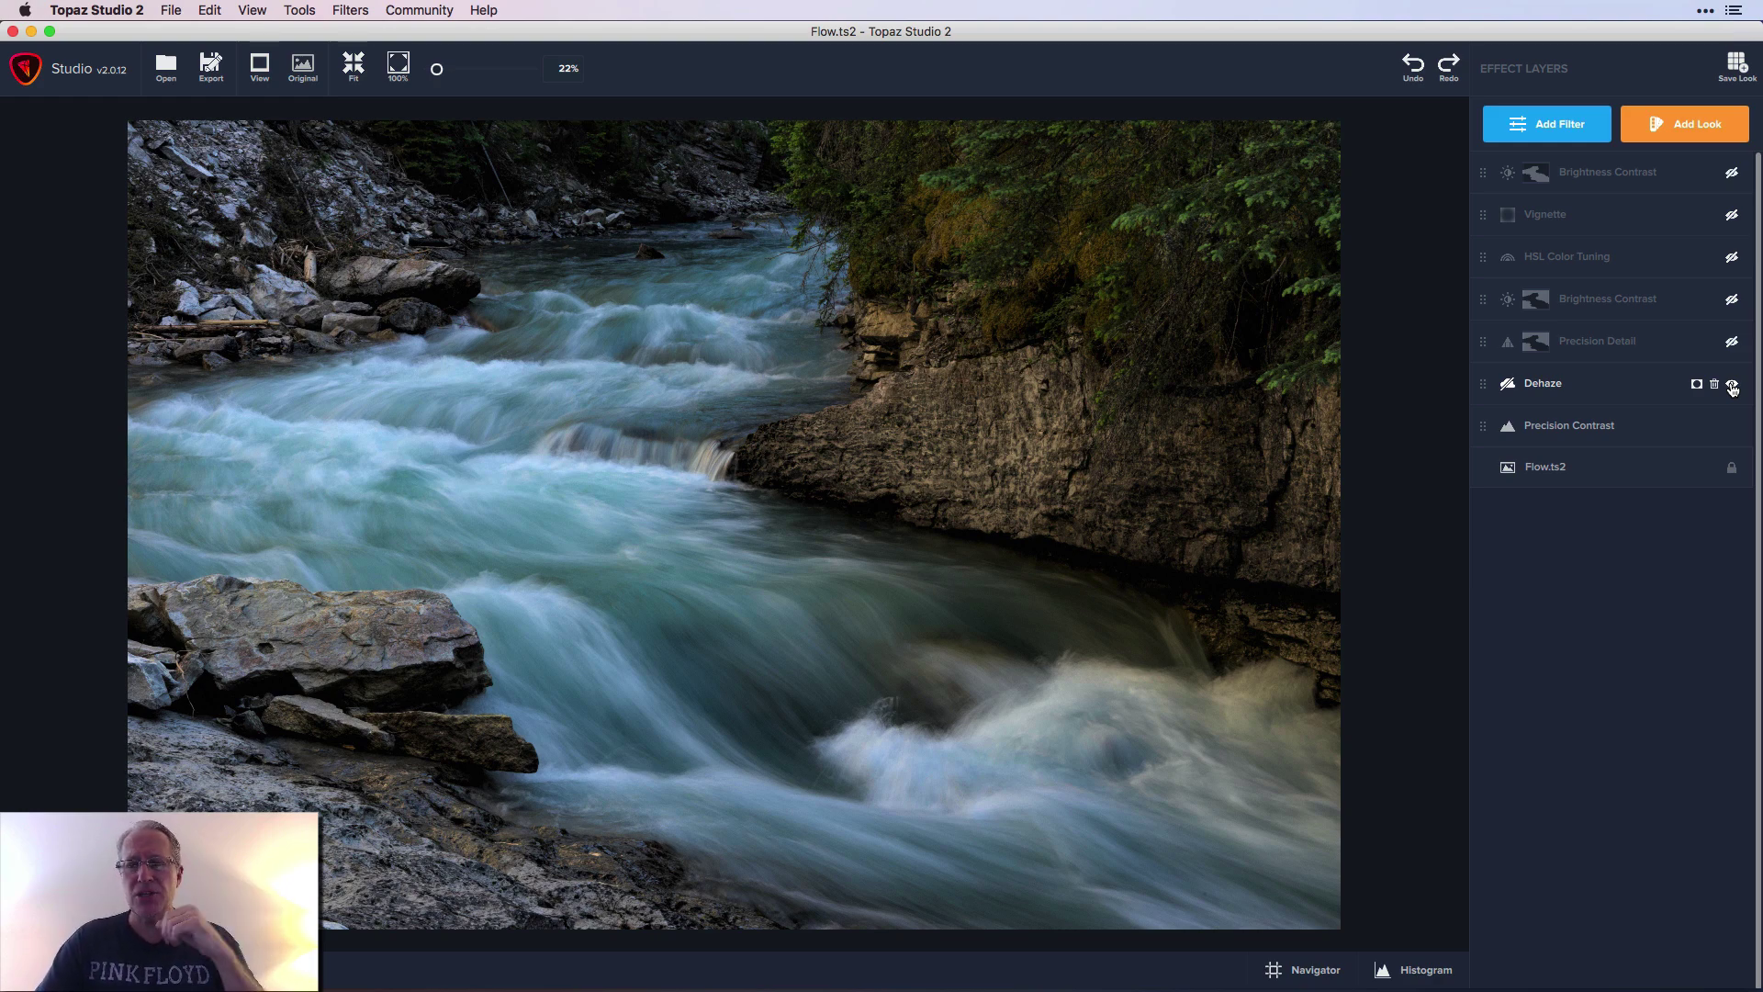
click(1732, 386)
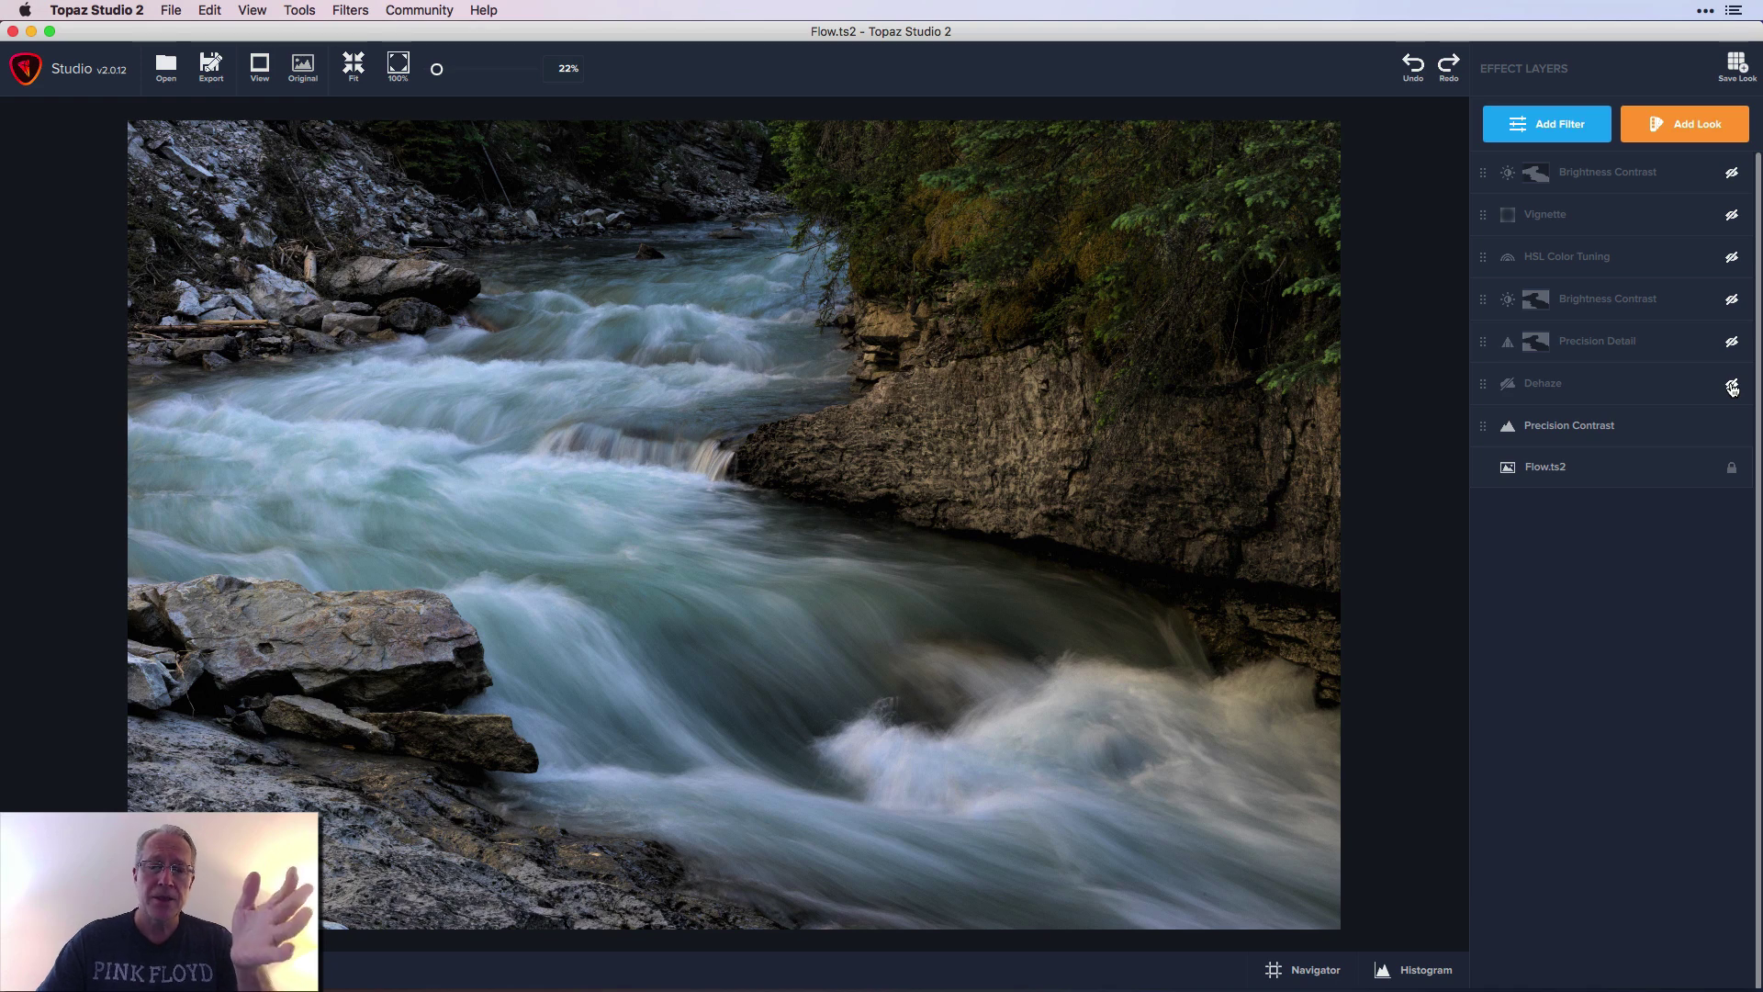
click(1732, 386)
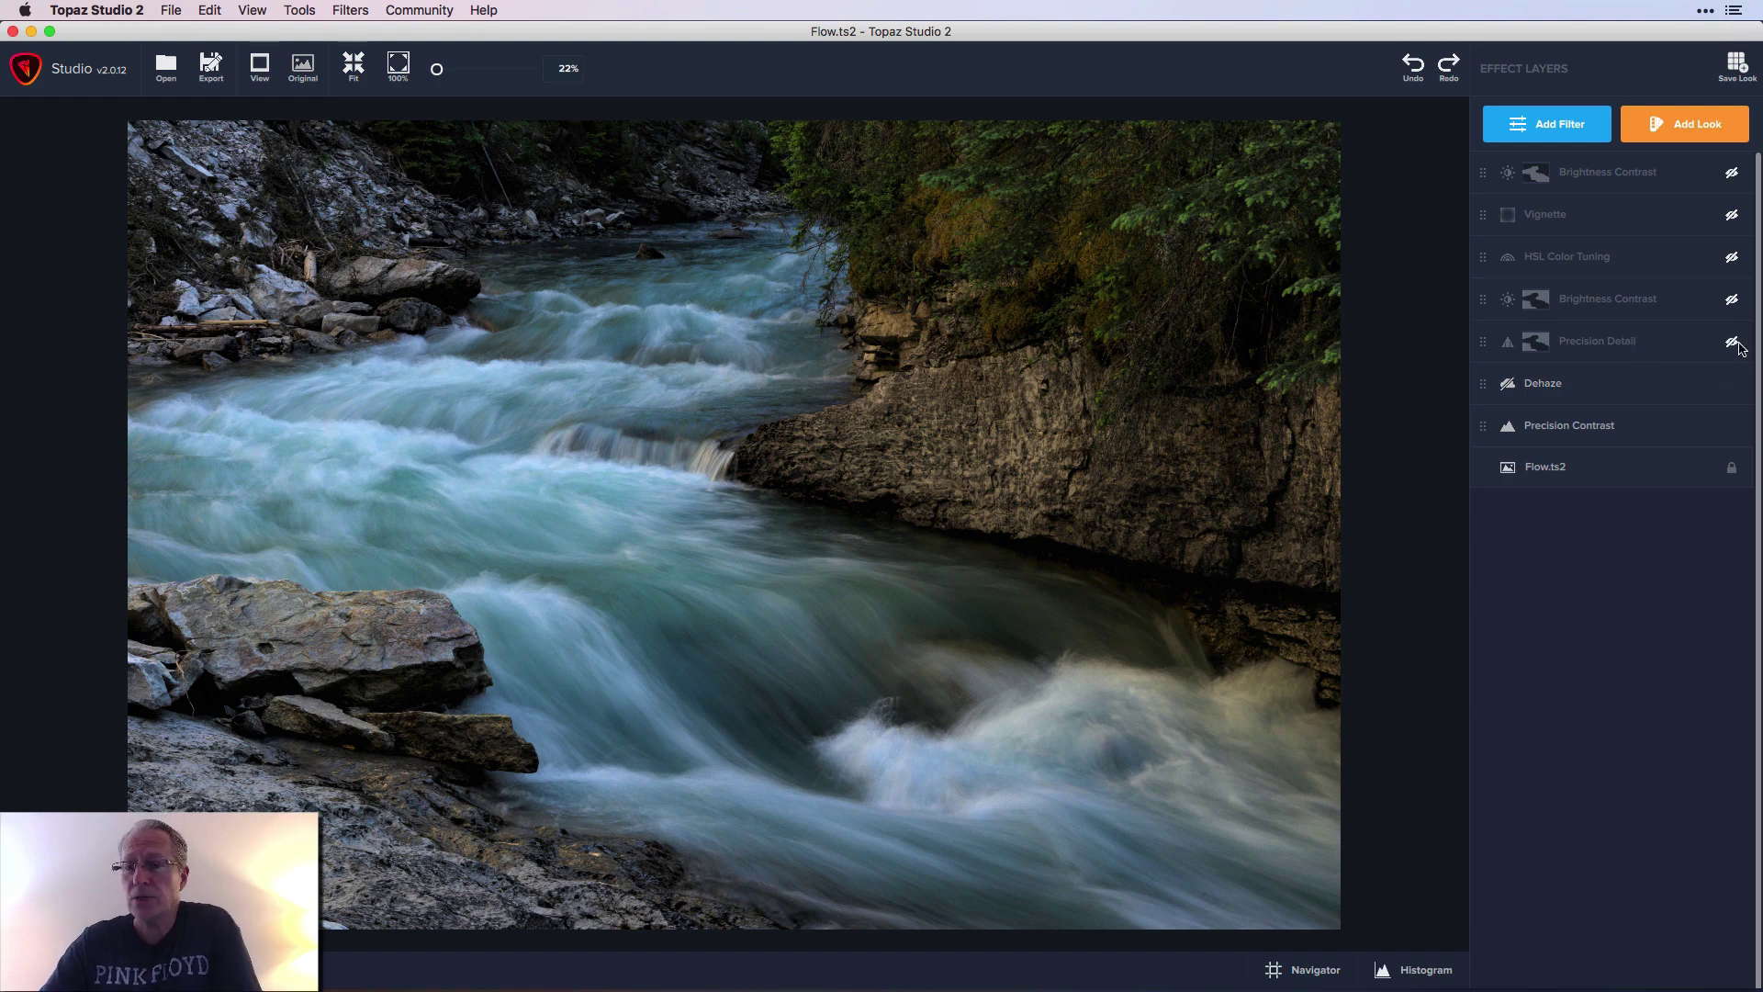
- Enable the Precision Detail layer and inspect its settings and mask
click(1738, 345)
click(1613, 355)
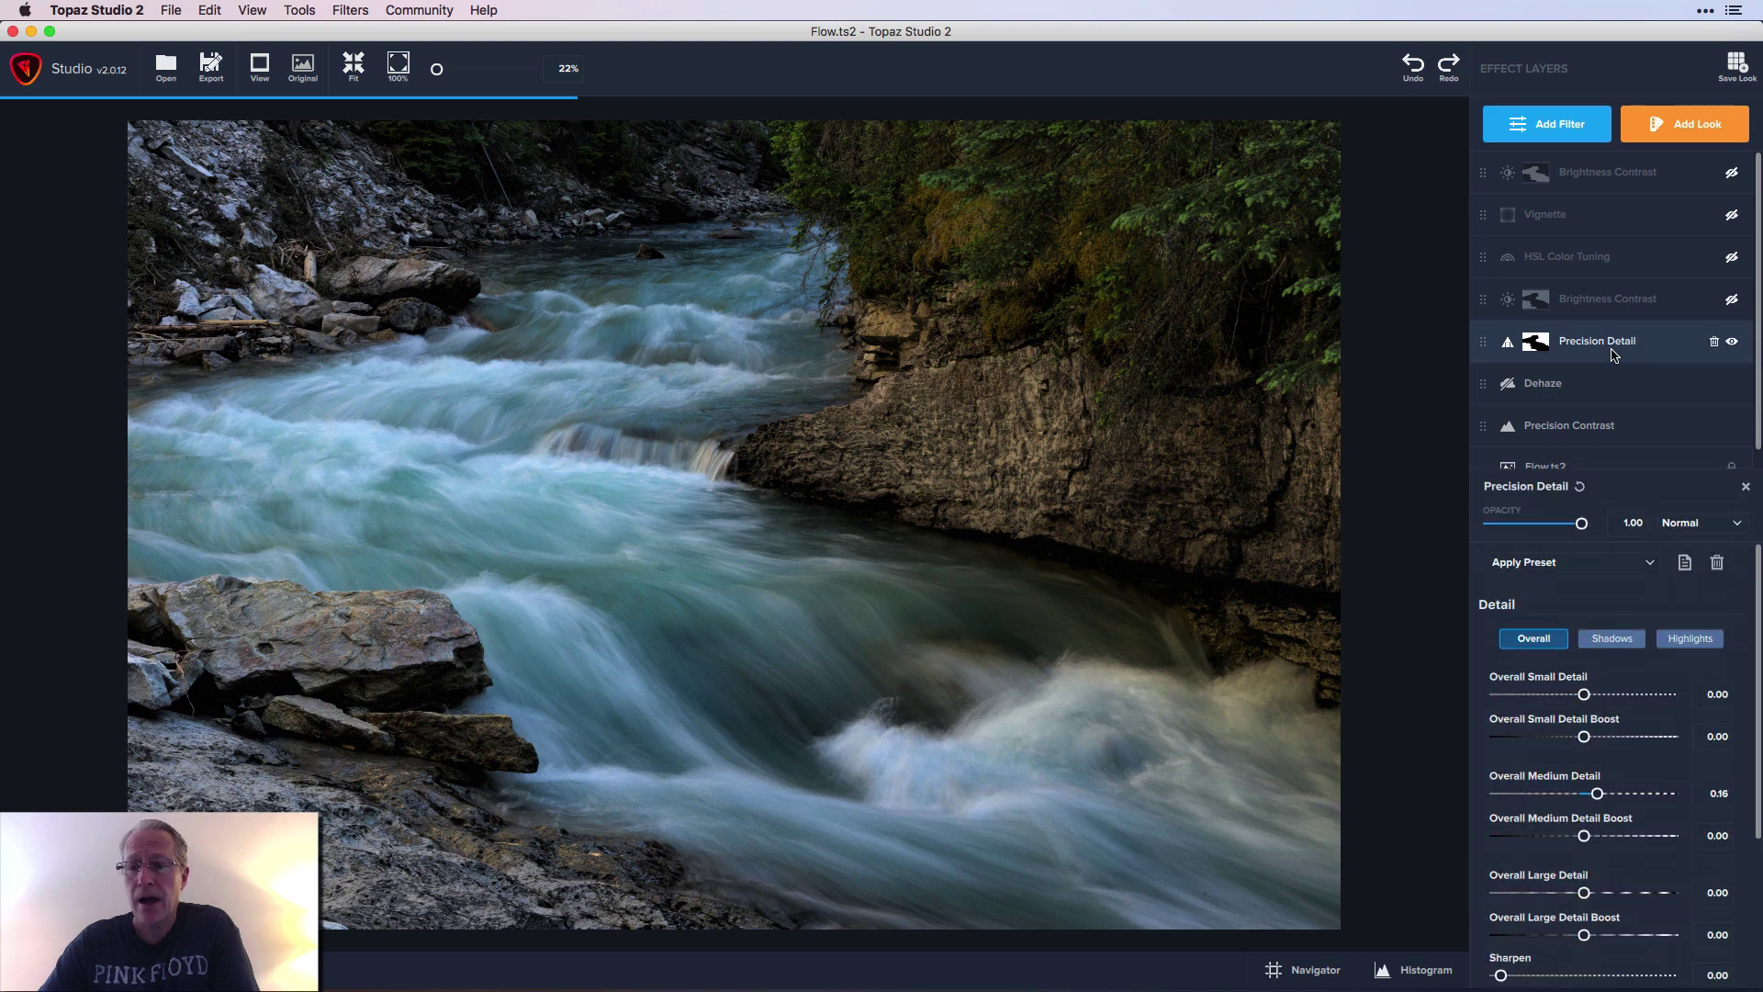
scroll(1625, 811, down, 2)
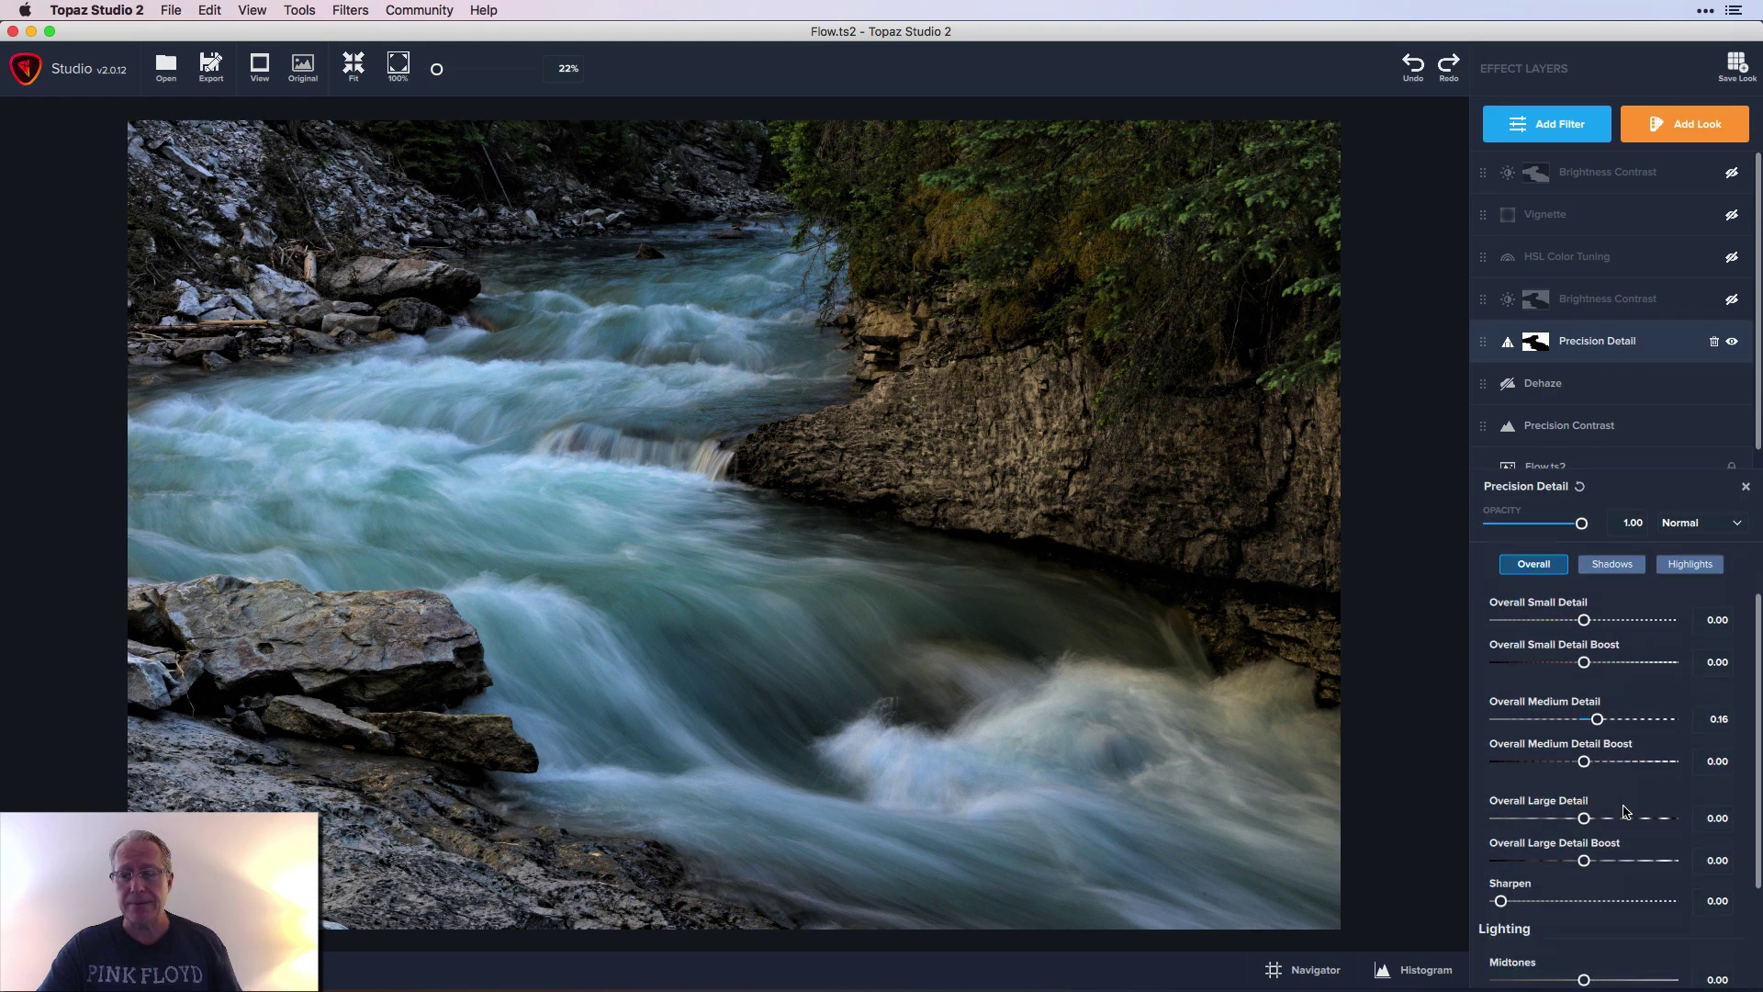
scroll(1623, 808, up, 2)
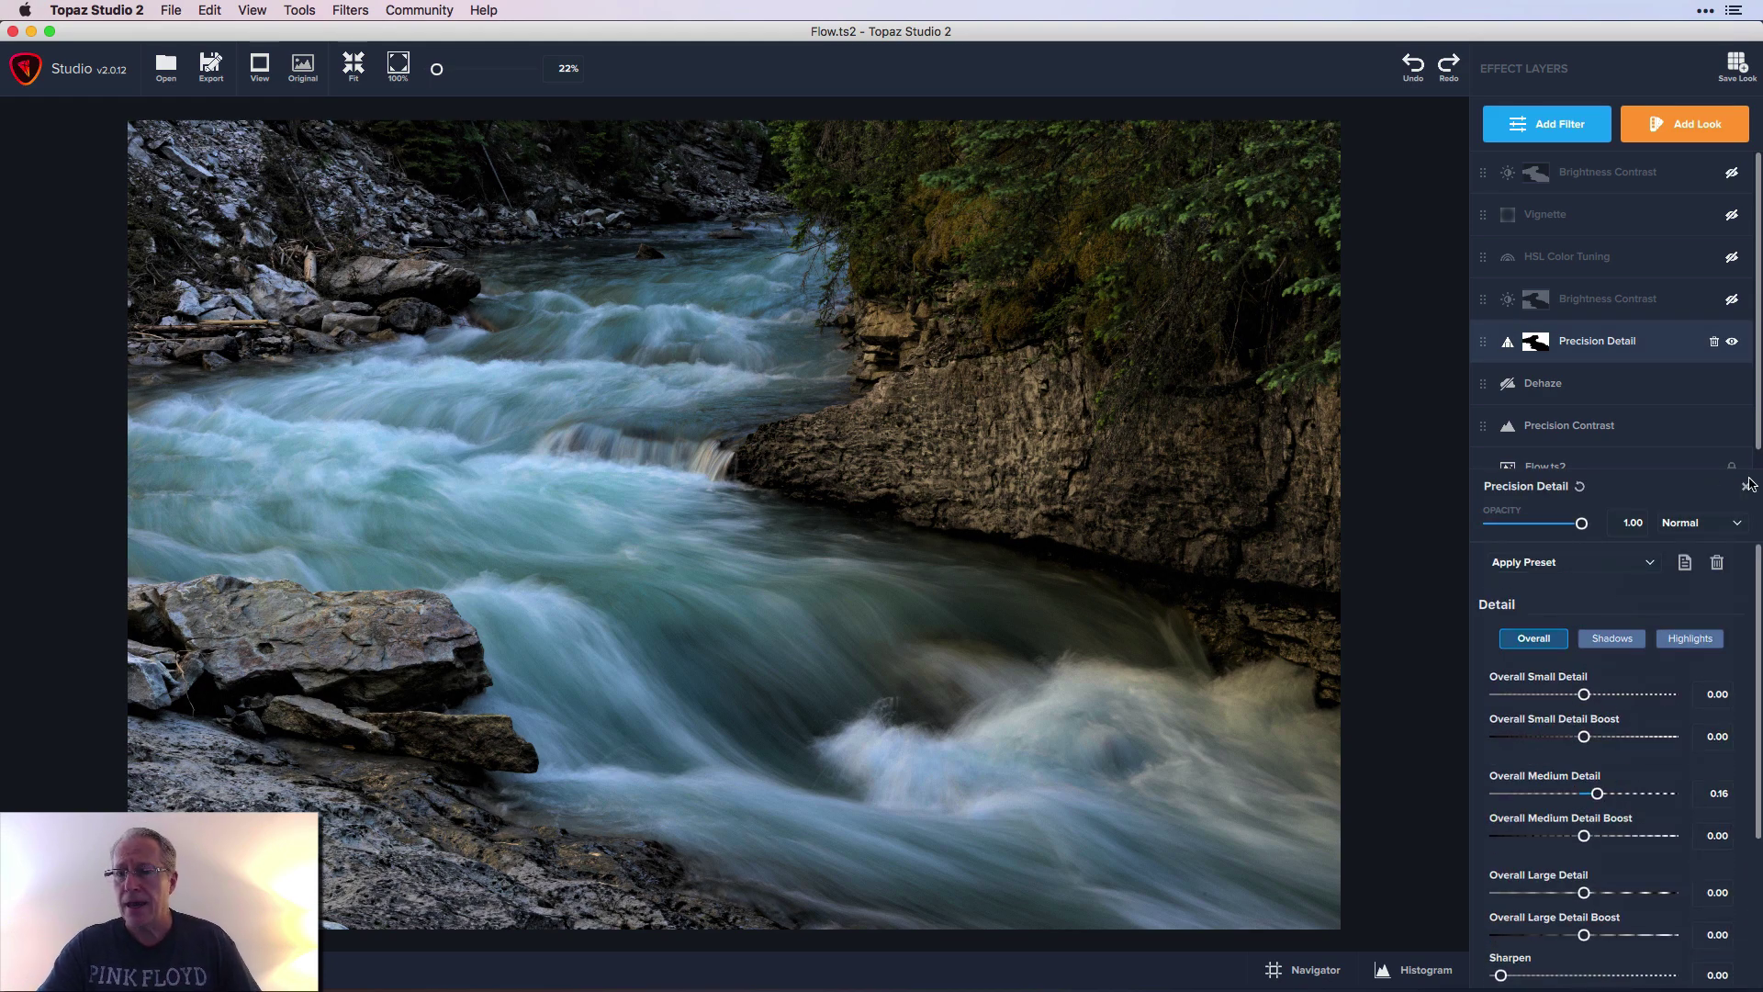
click(1540, 345)
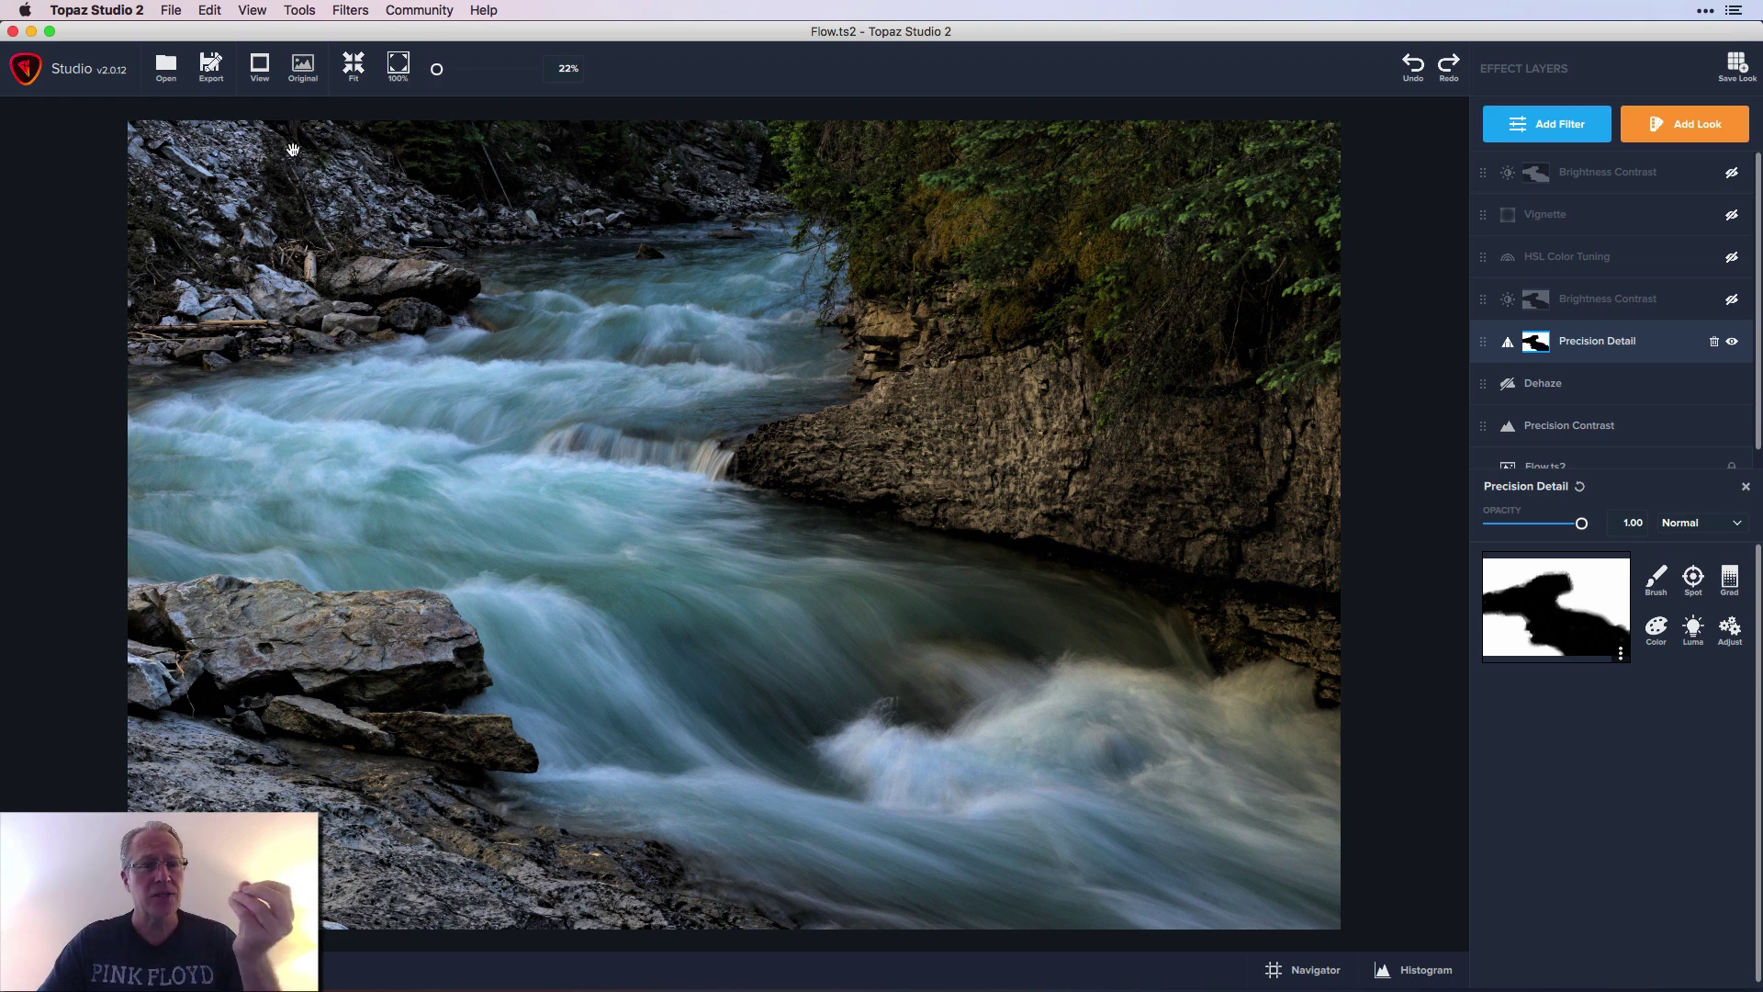
- Compare Precision Detail with the original and toggle it off and back on
click(304, 72)
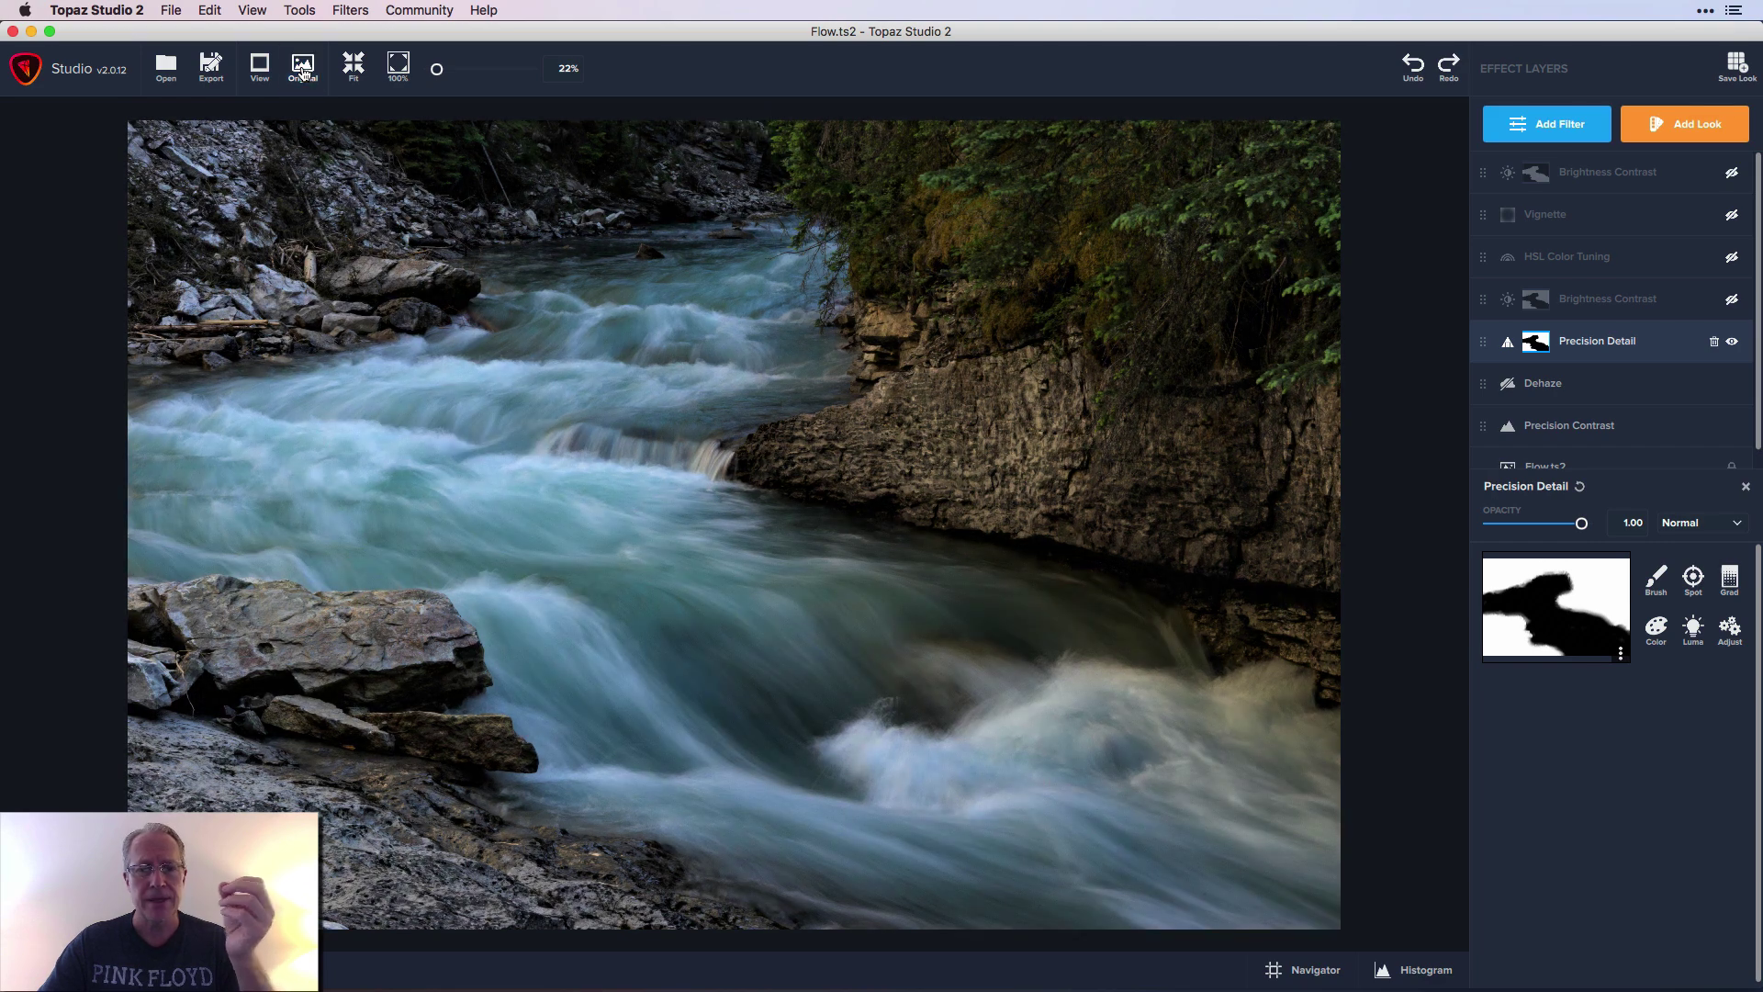
click(1746, 488)
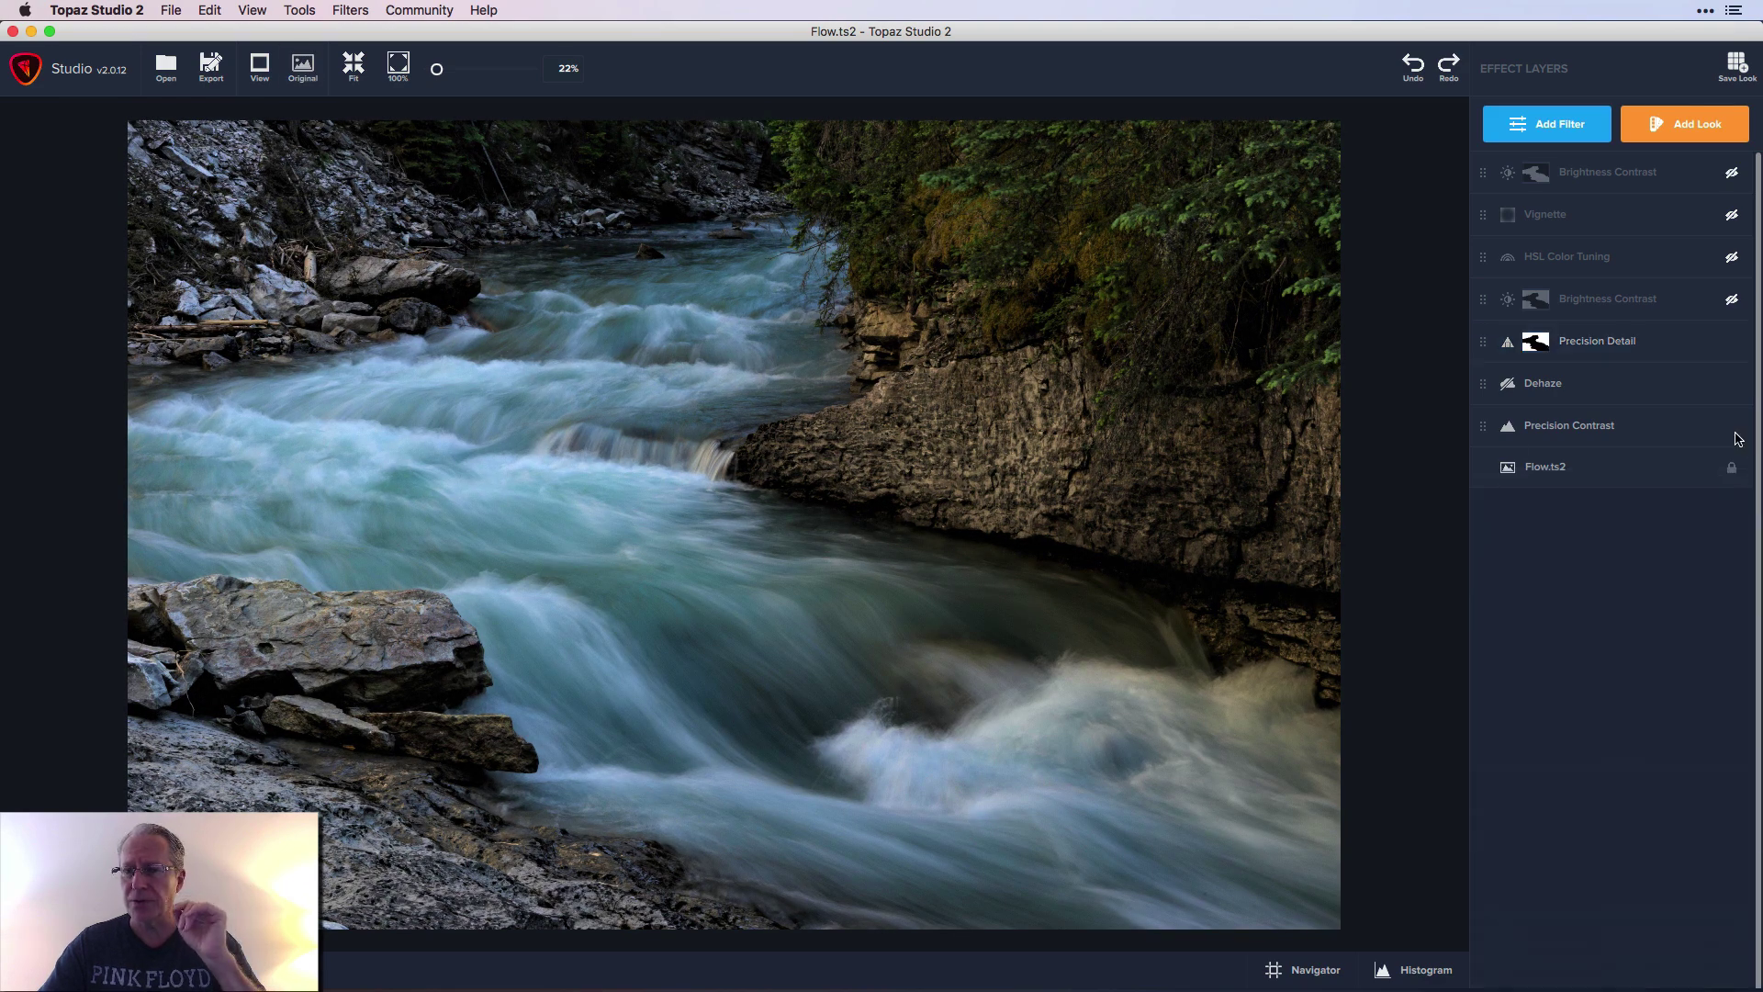
click(1731, 342)
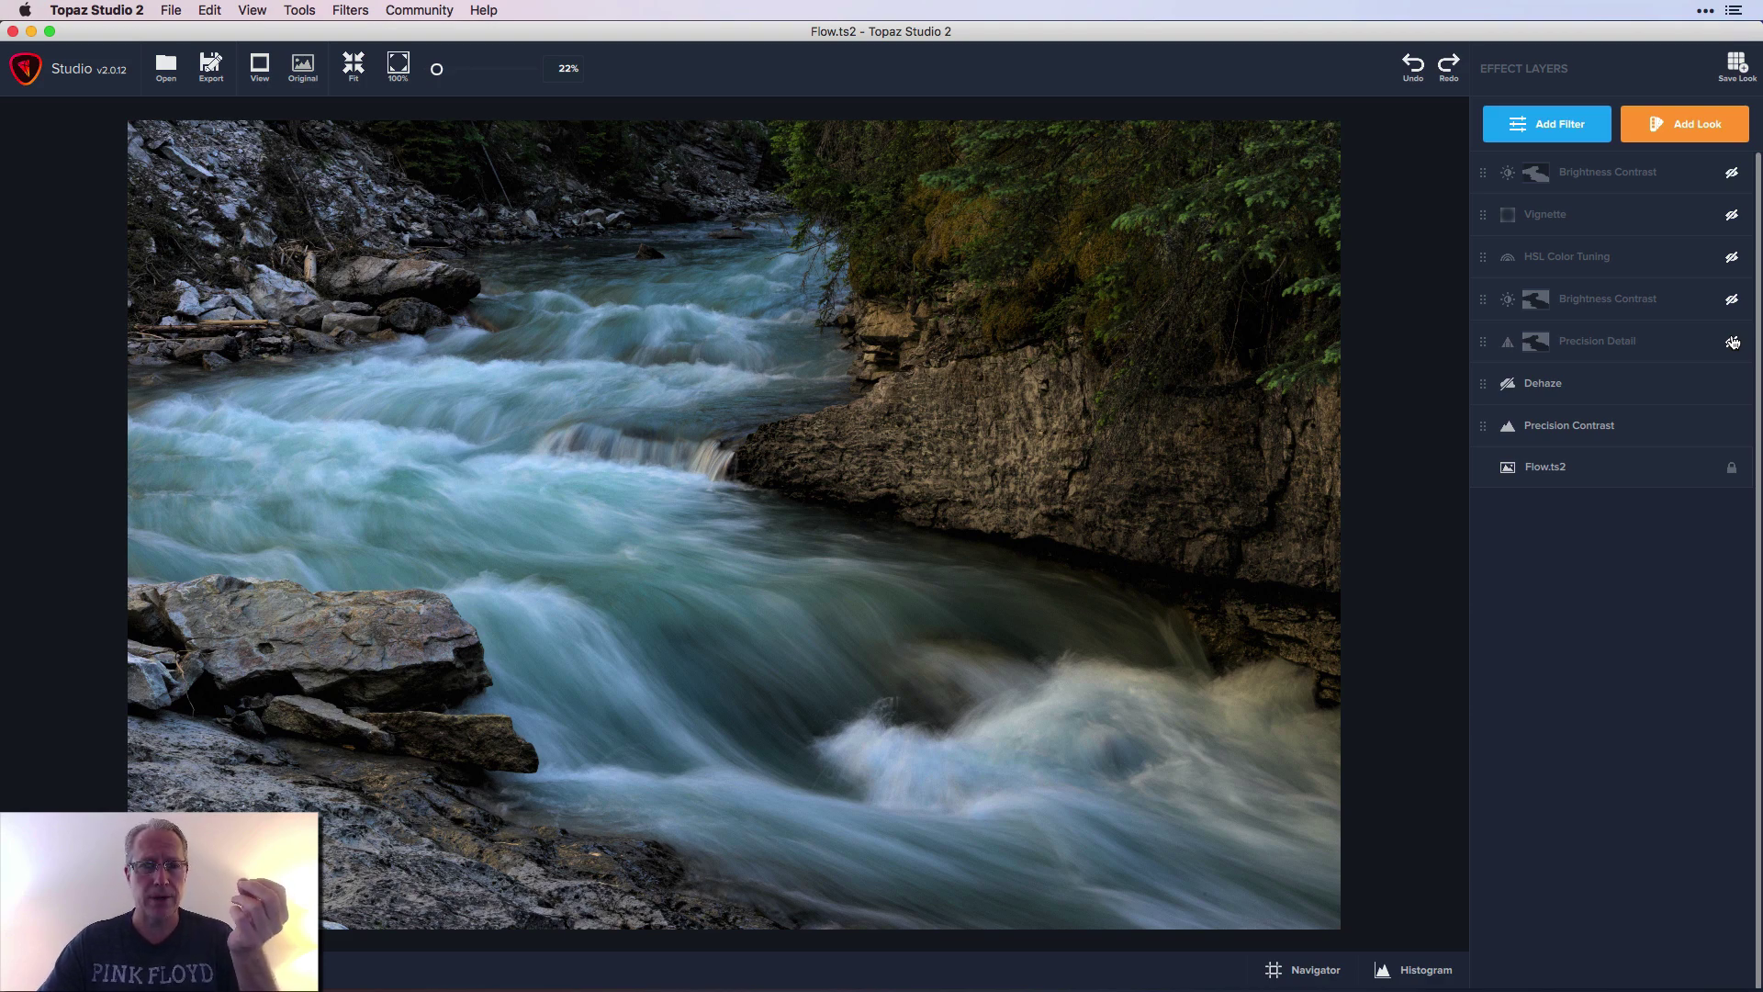
click(1733, 341)
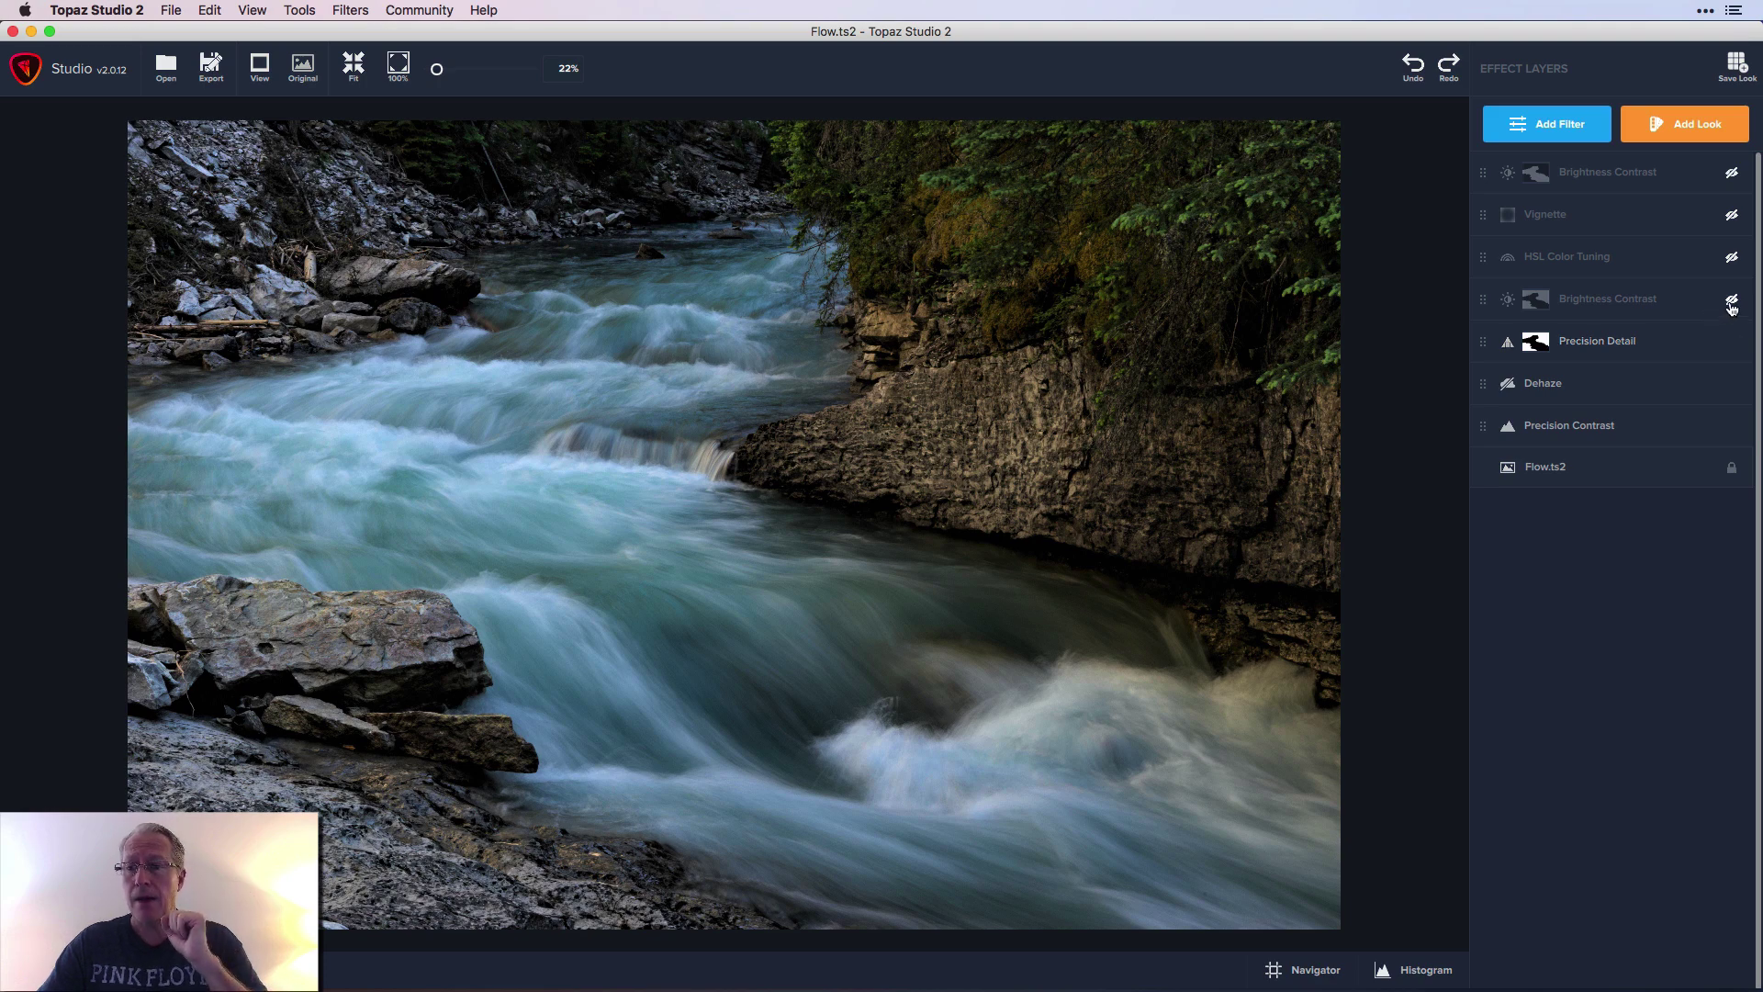
- Check the Precision Detail mask options, leaving them unchanged
click(1546, 347)
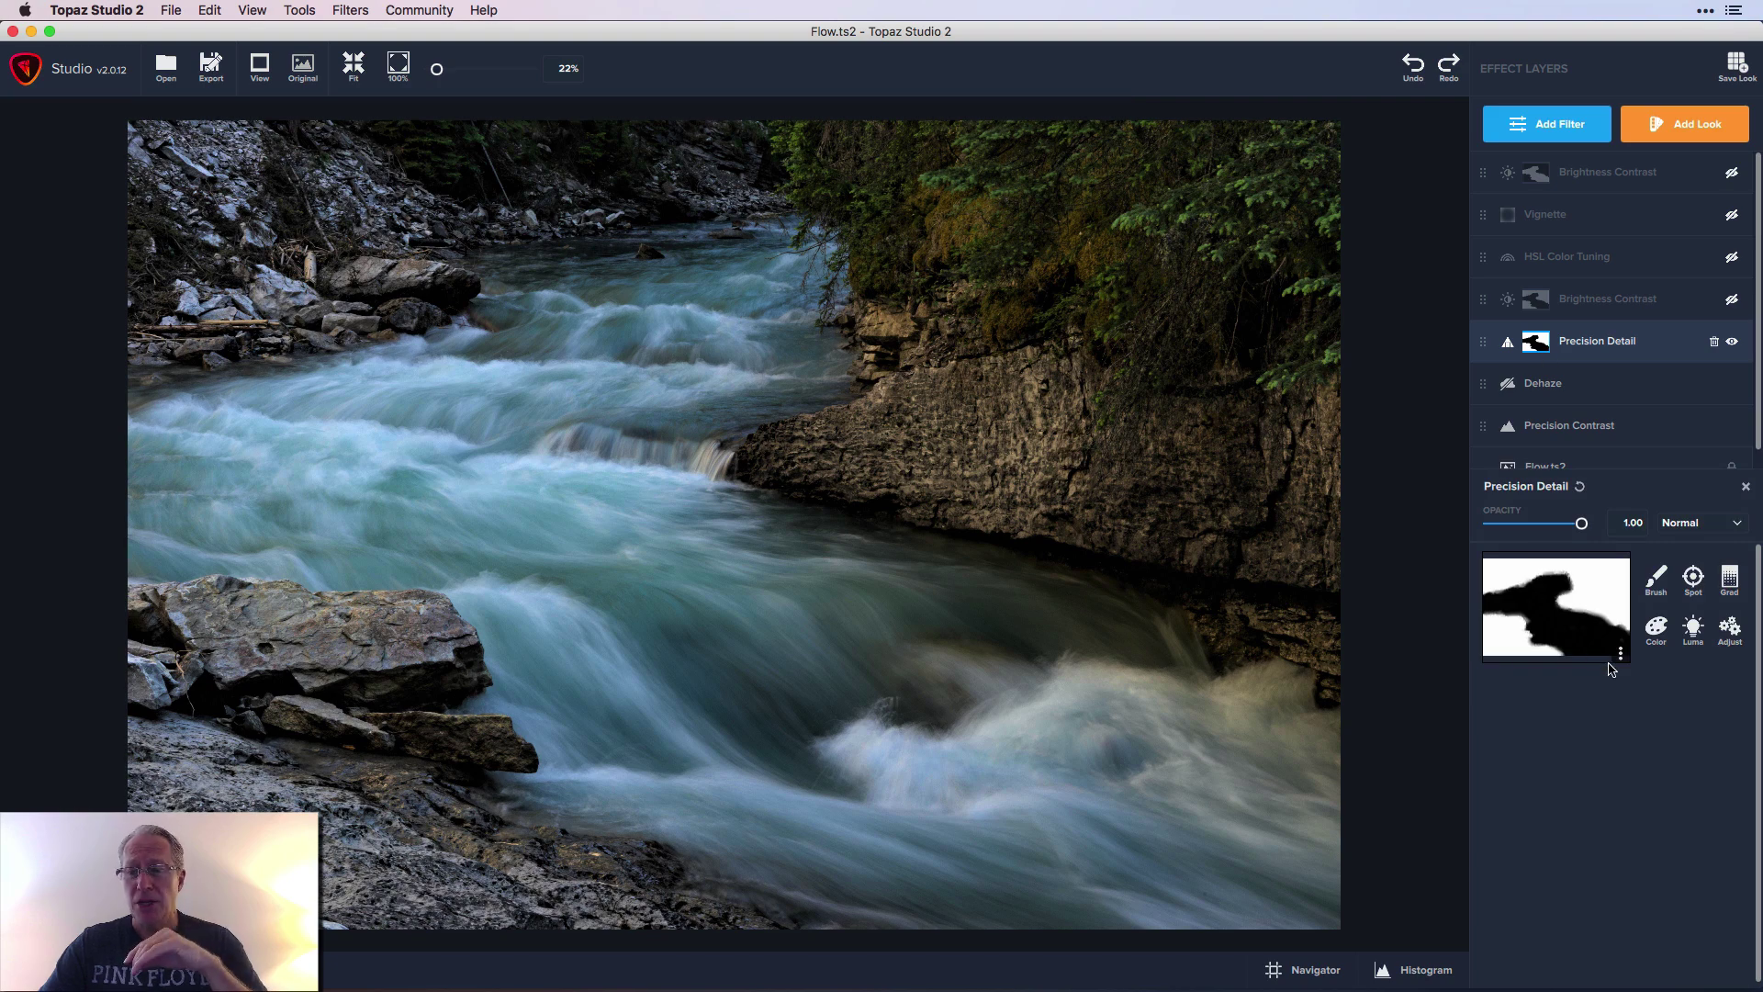
click(1621, 654)
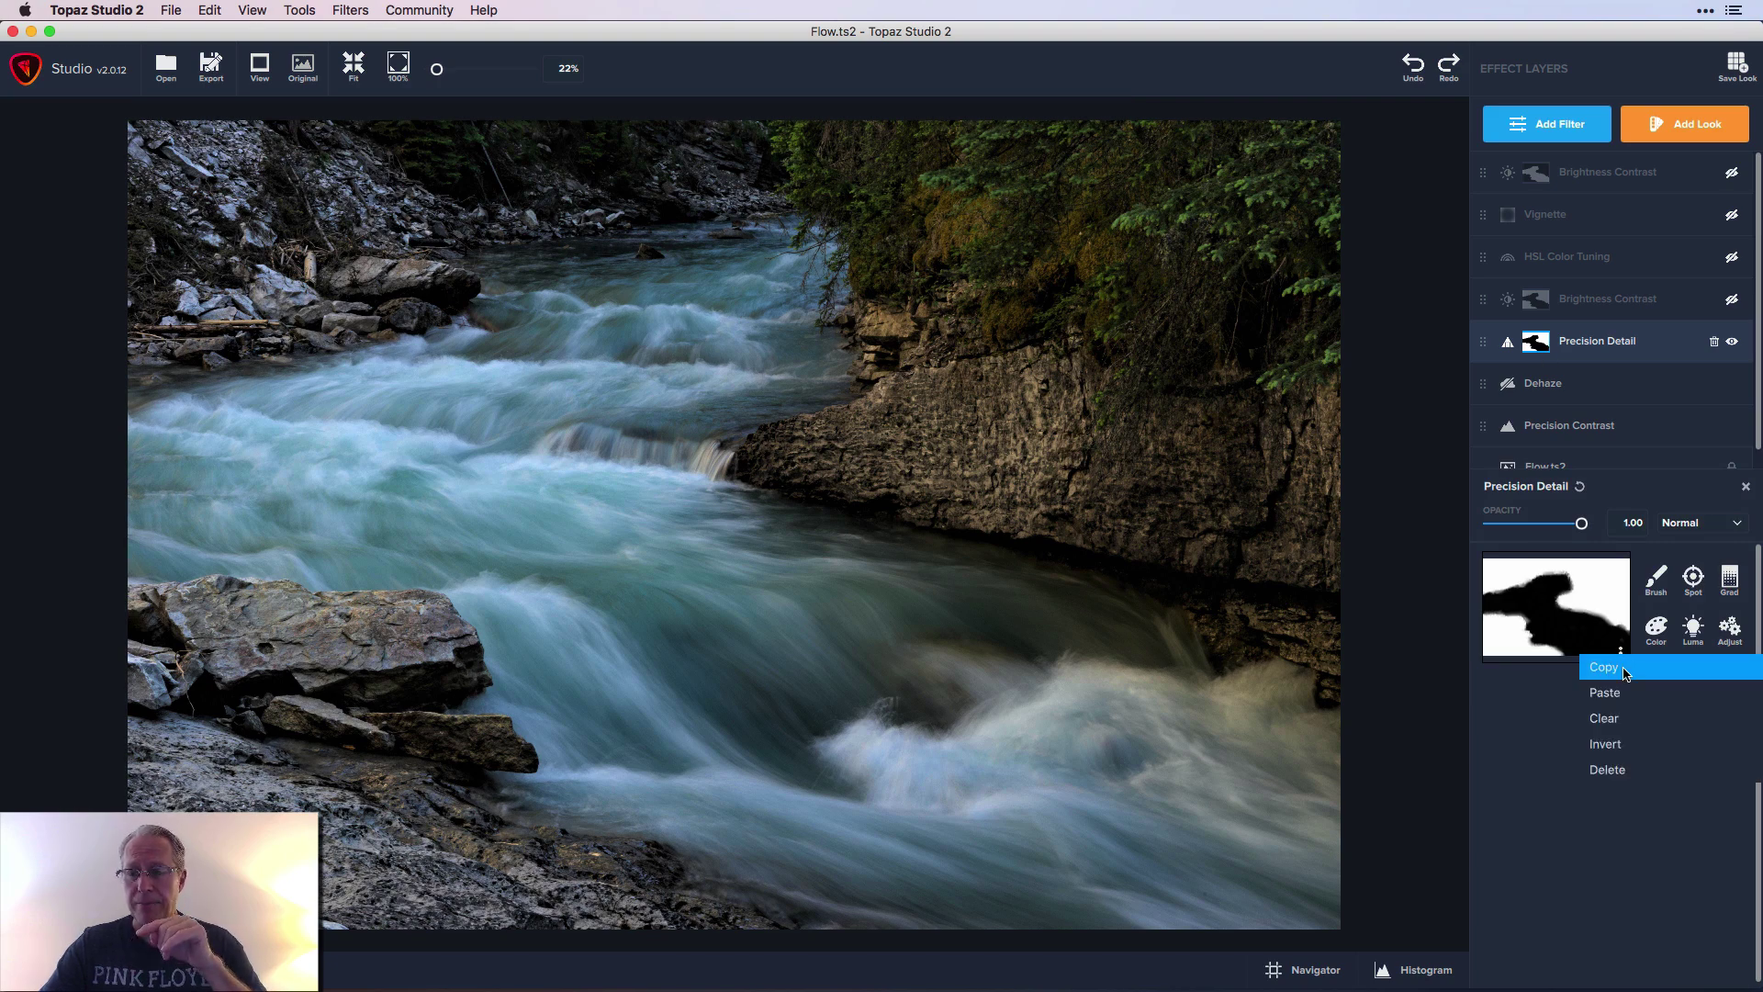
click(1483, 774)
click(1742, 486)
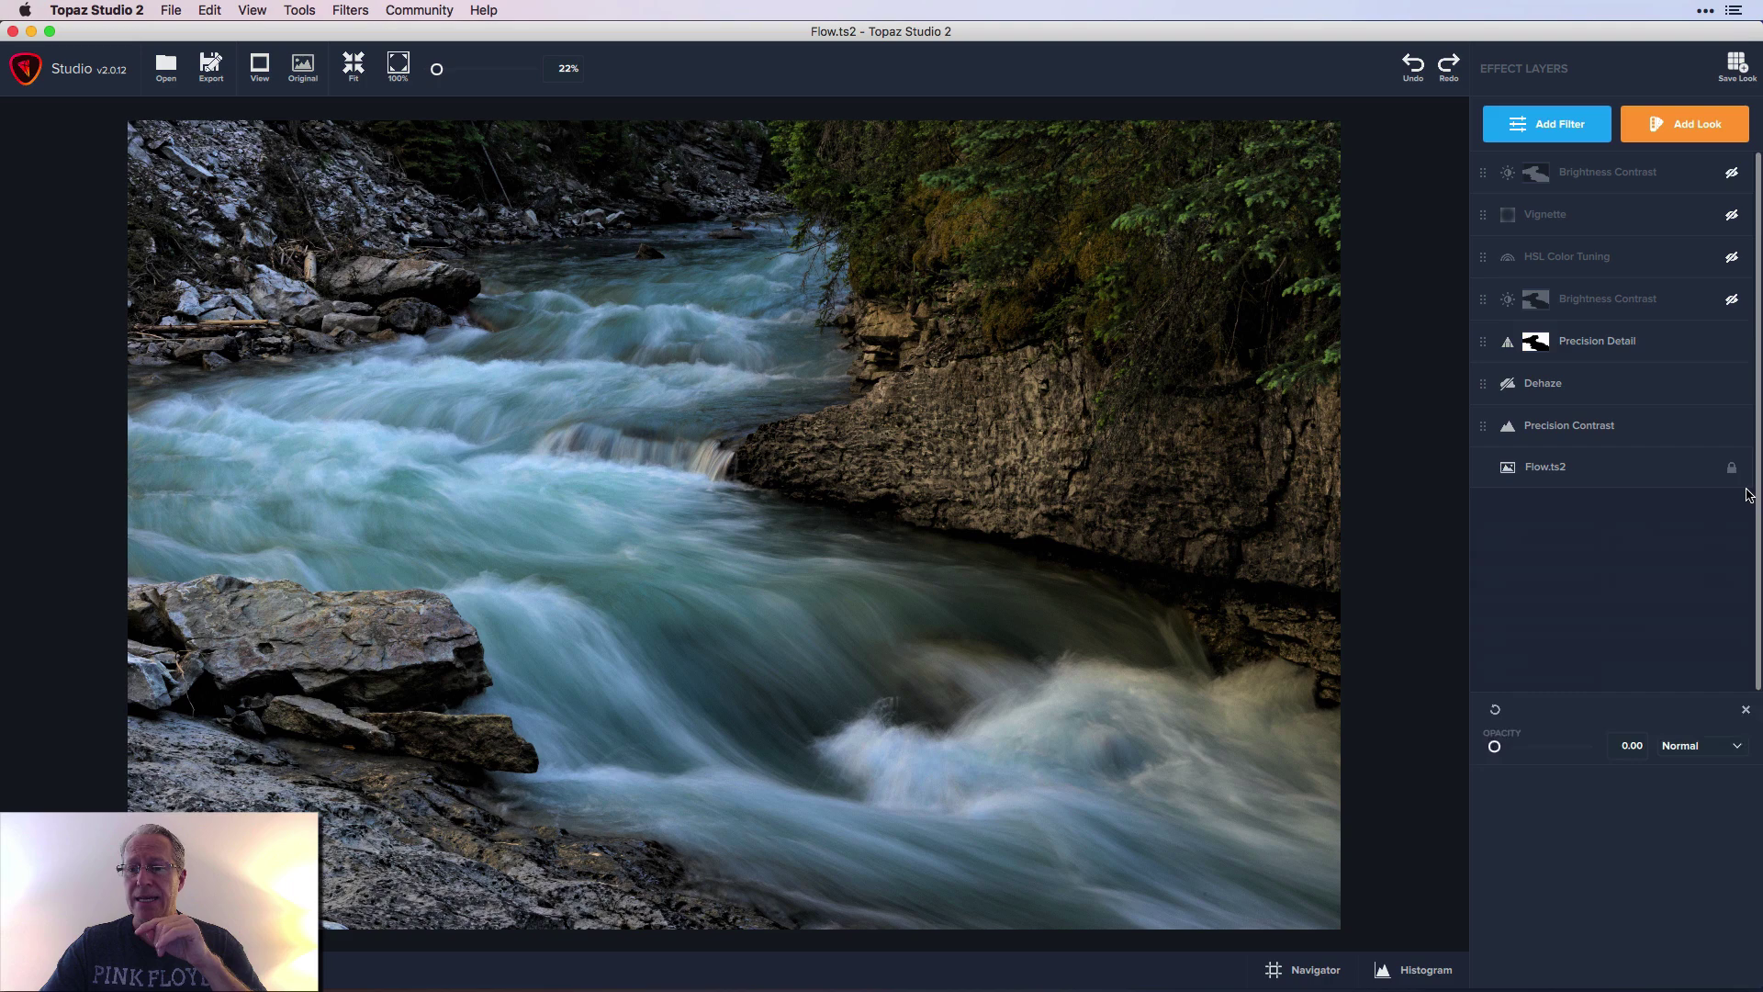
- Enable the lower Brightness Contrast layer and inspect its mask without changes
click(1734, 302)
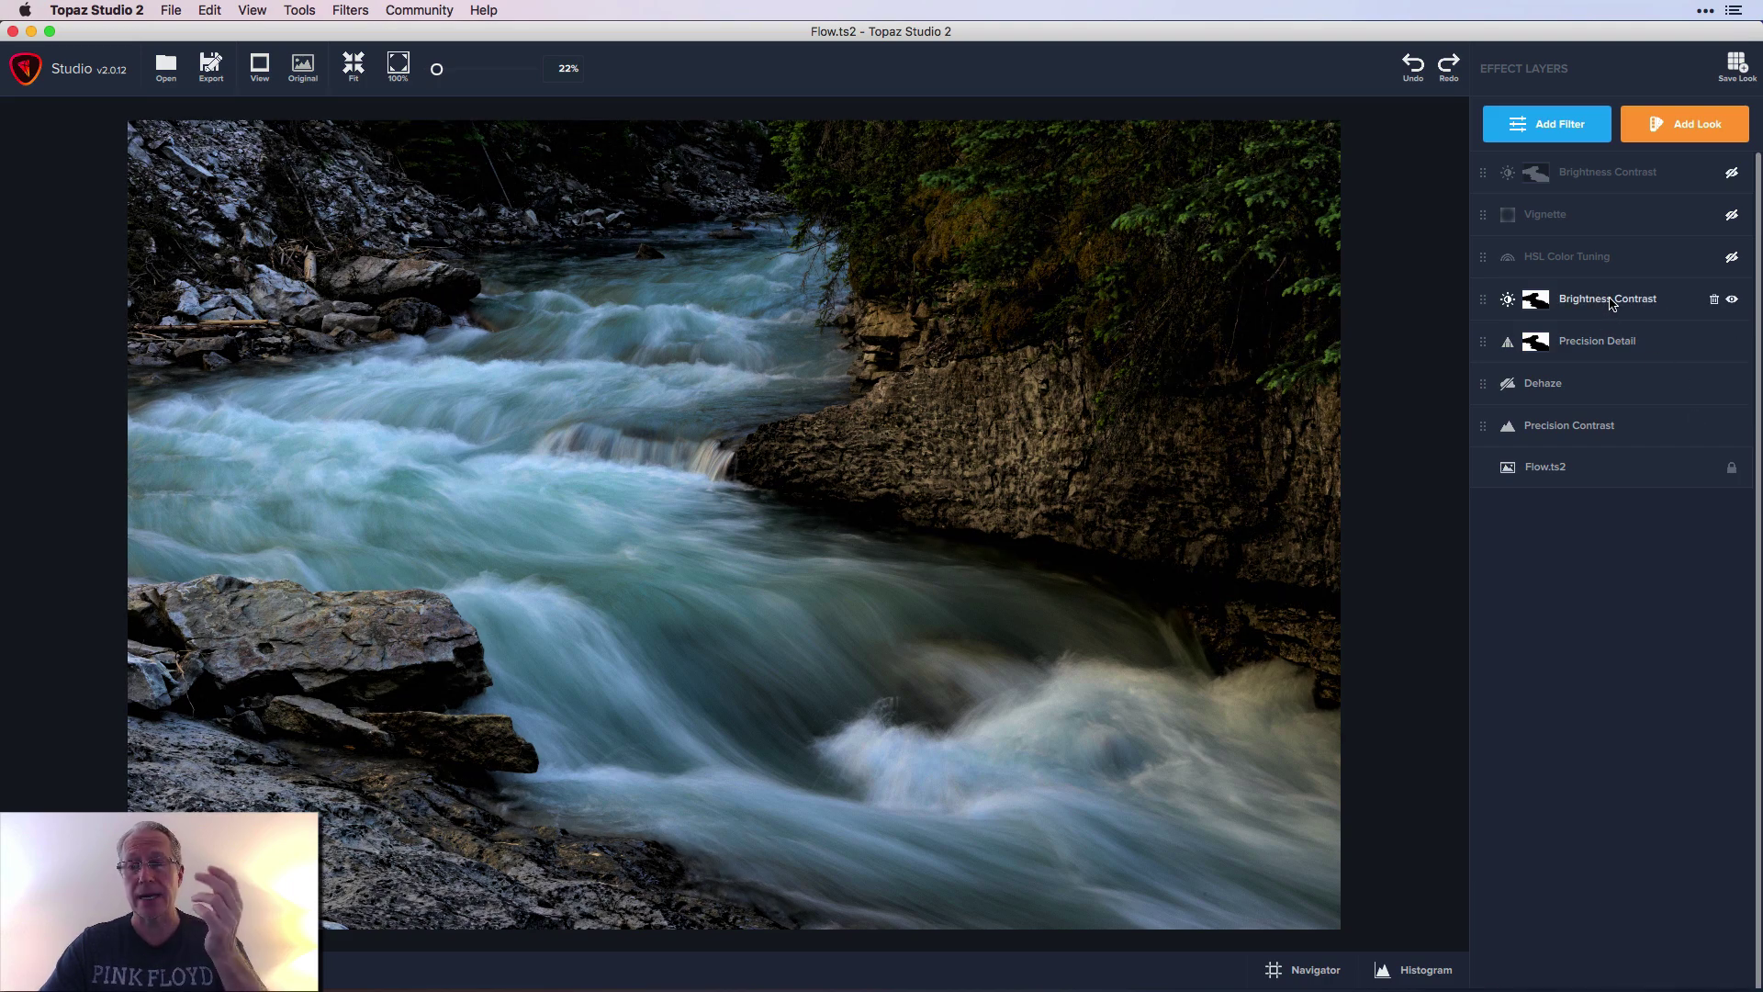
click(1612, 304)
click(1535, 306)
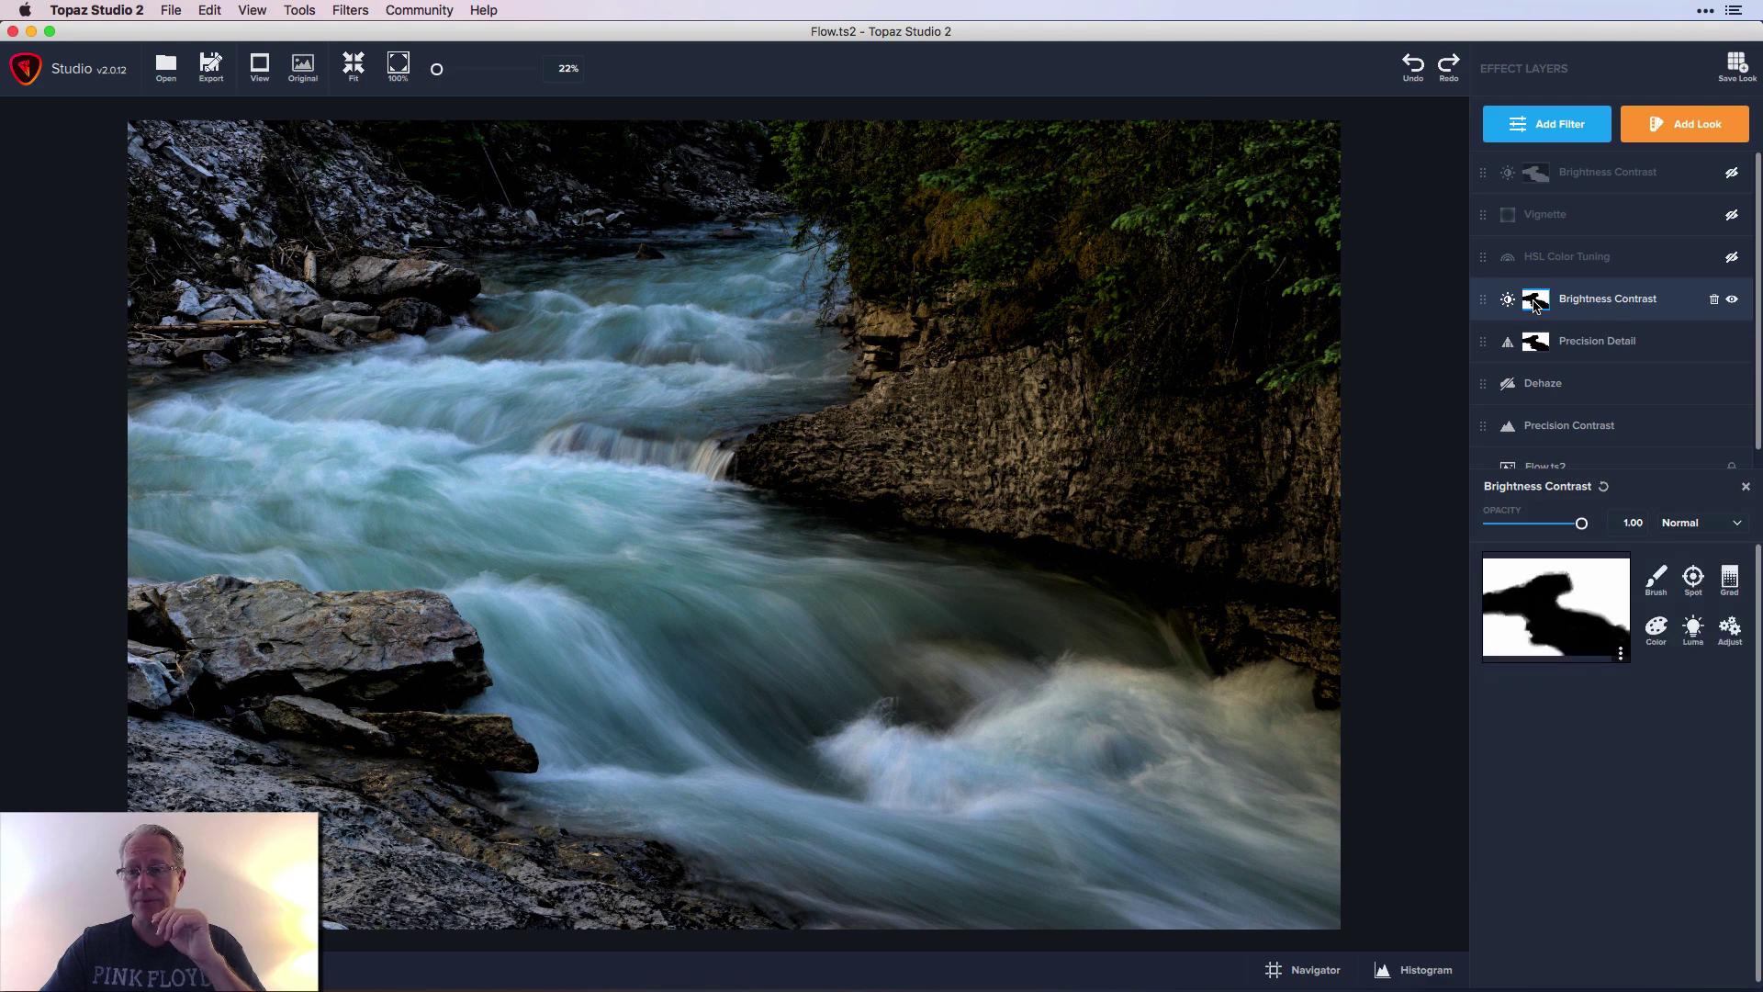
click(1621, 654)
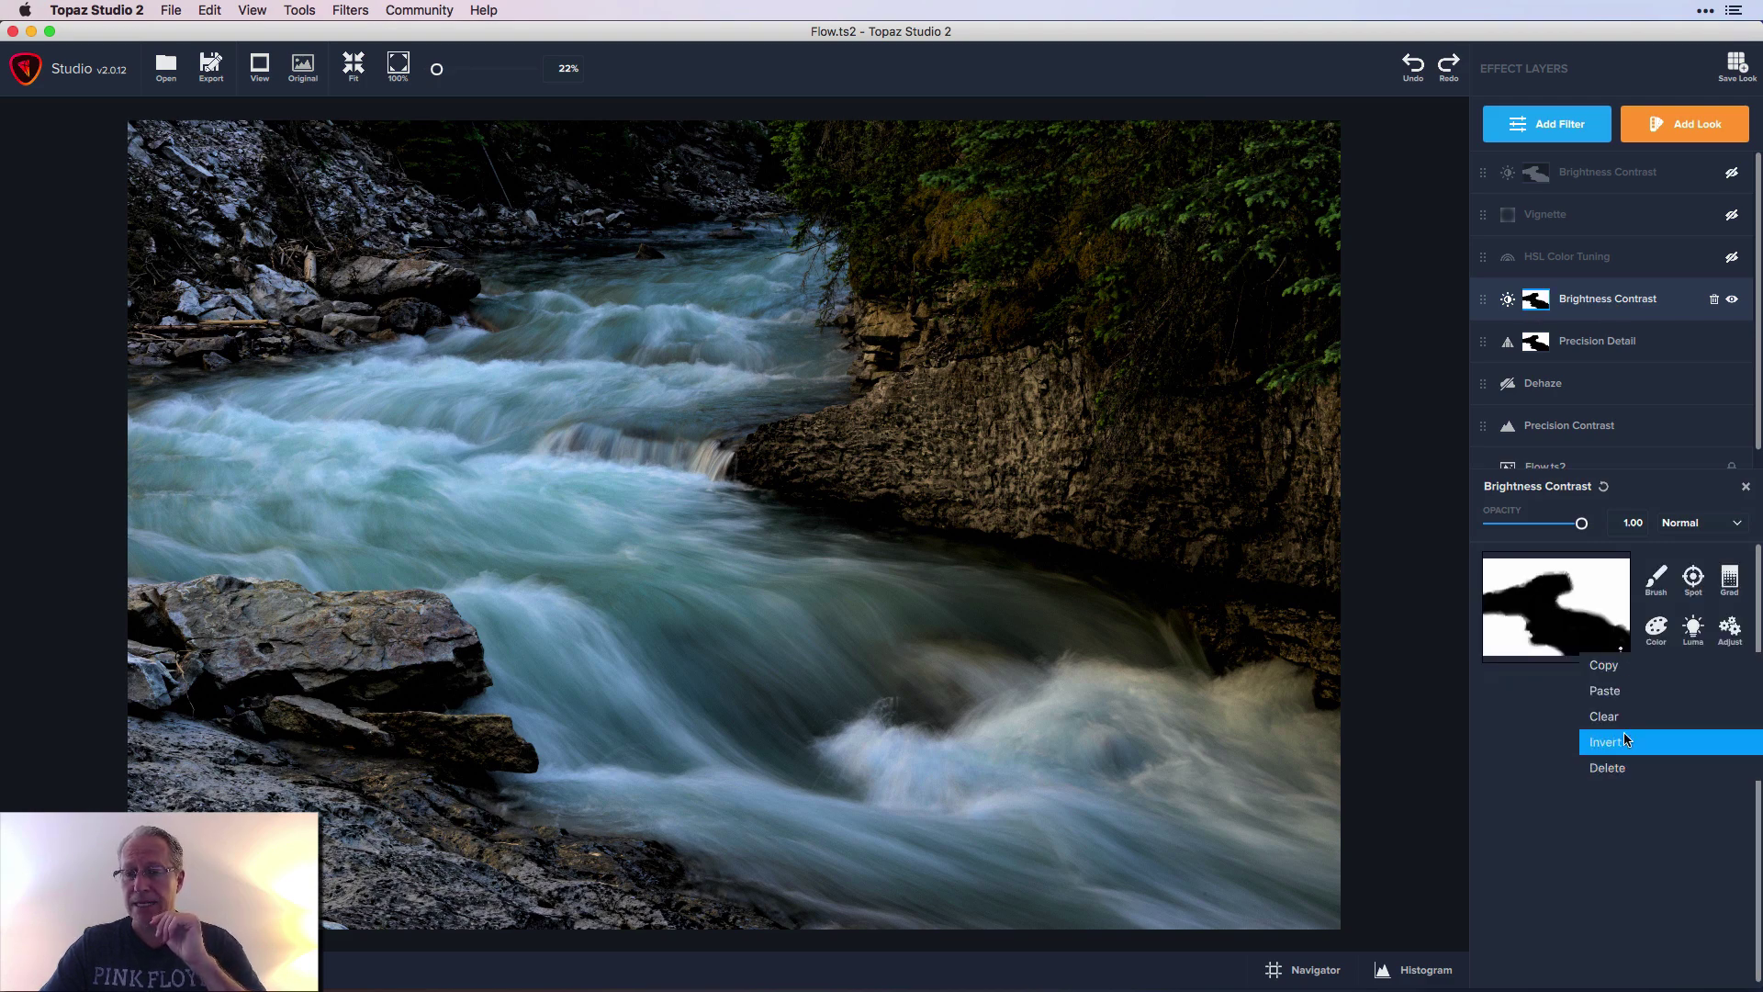
click(1529, 755)
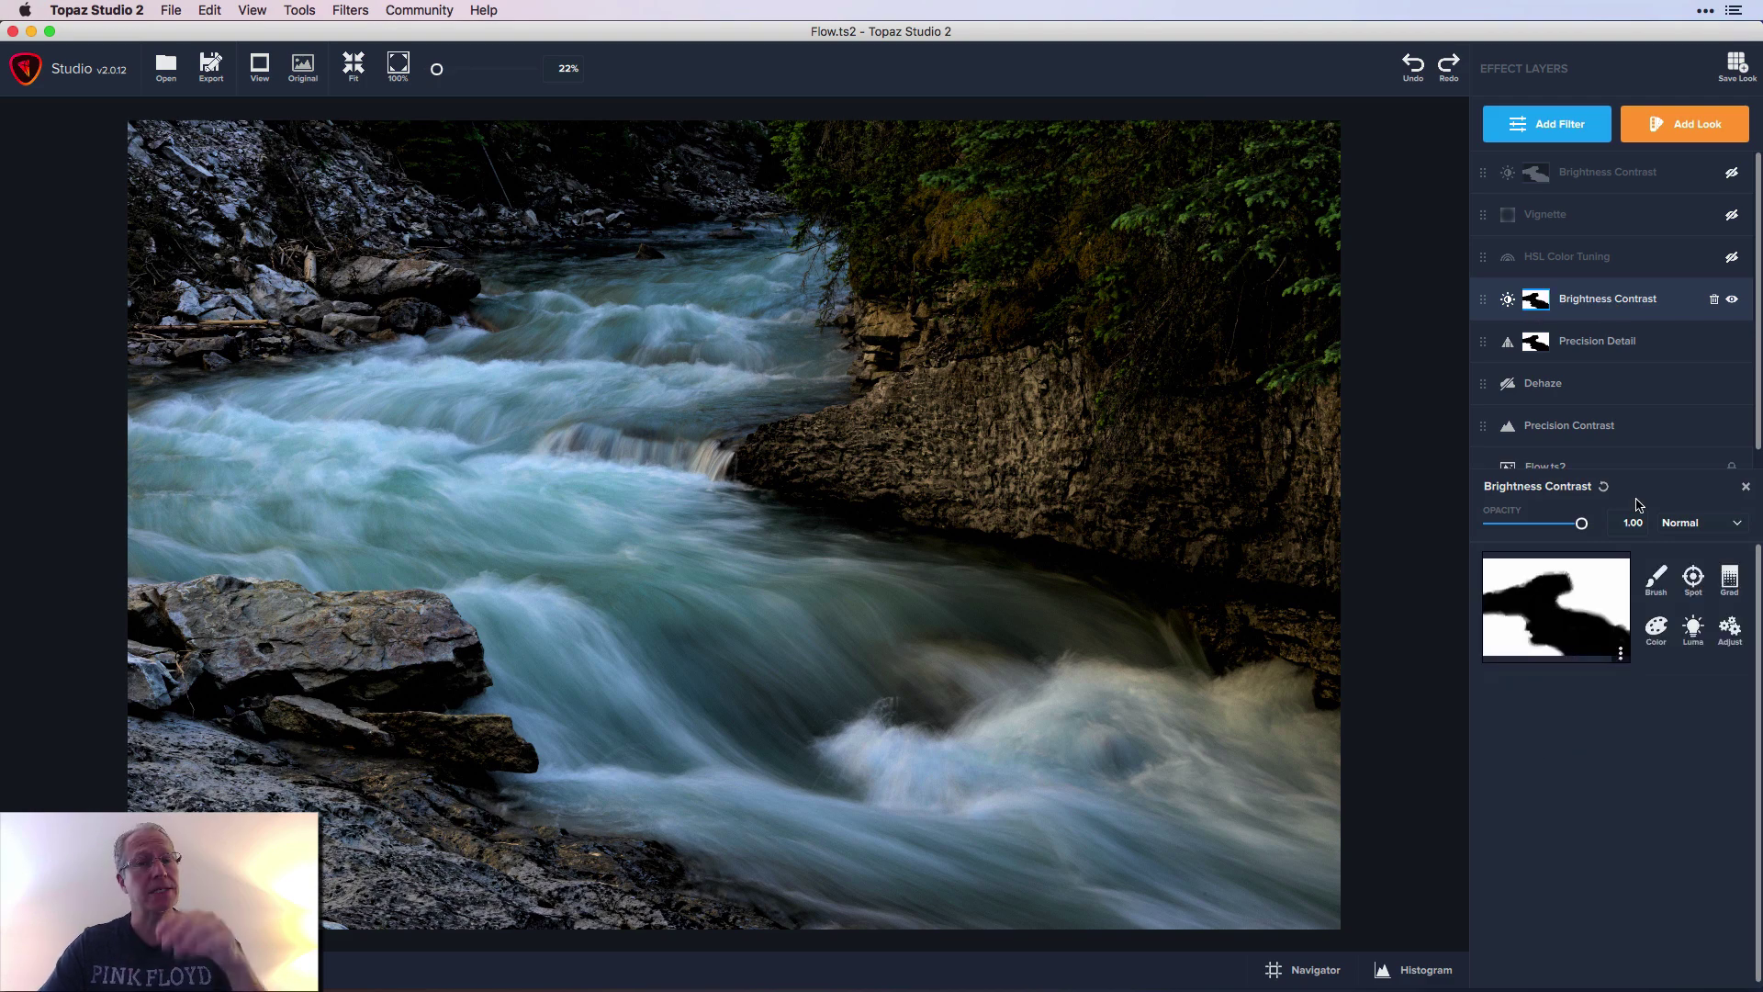
click(1746, 486)
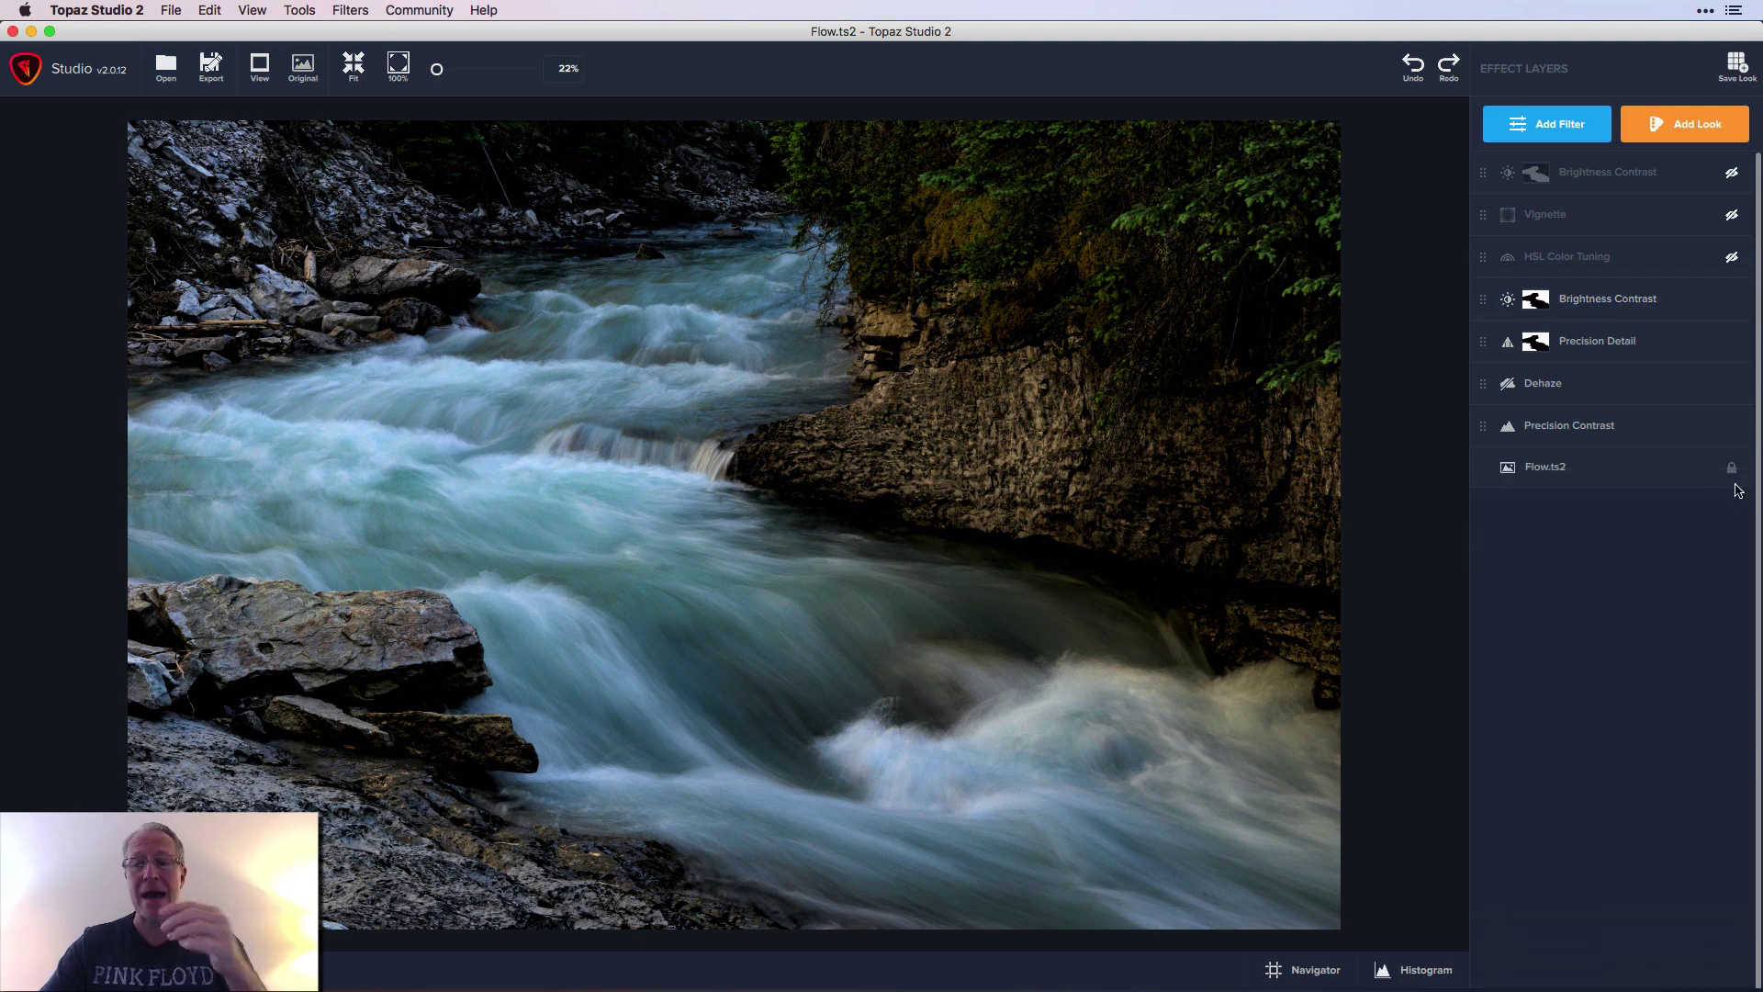
- Review its Brightness -0.38 setting and toggle the layer off and on to compare
click(1620, 308)
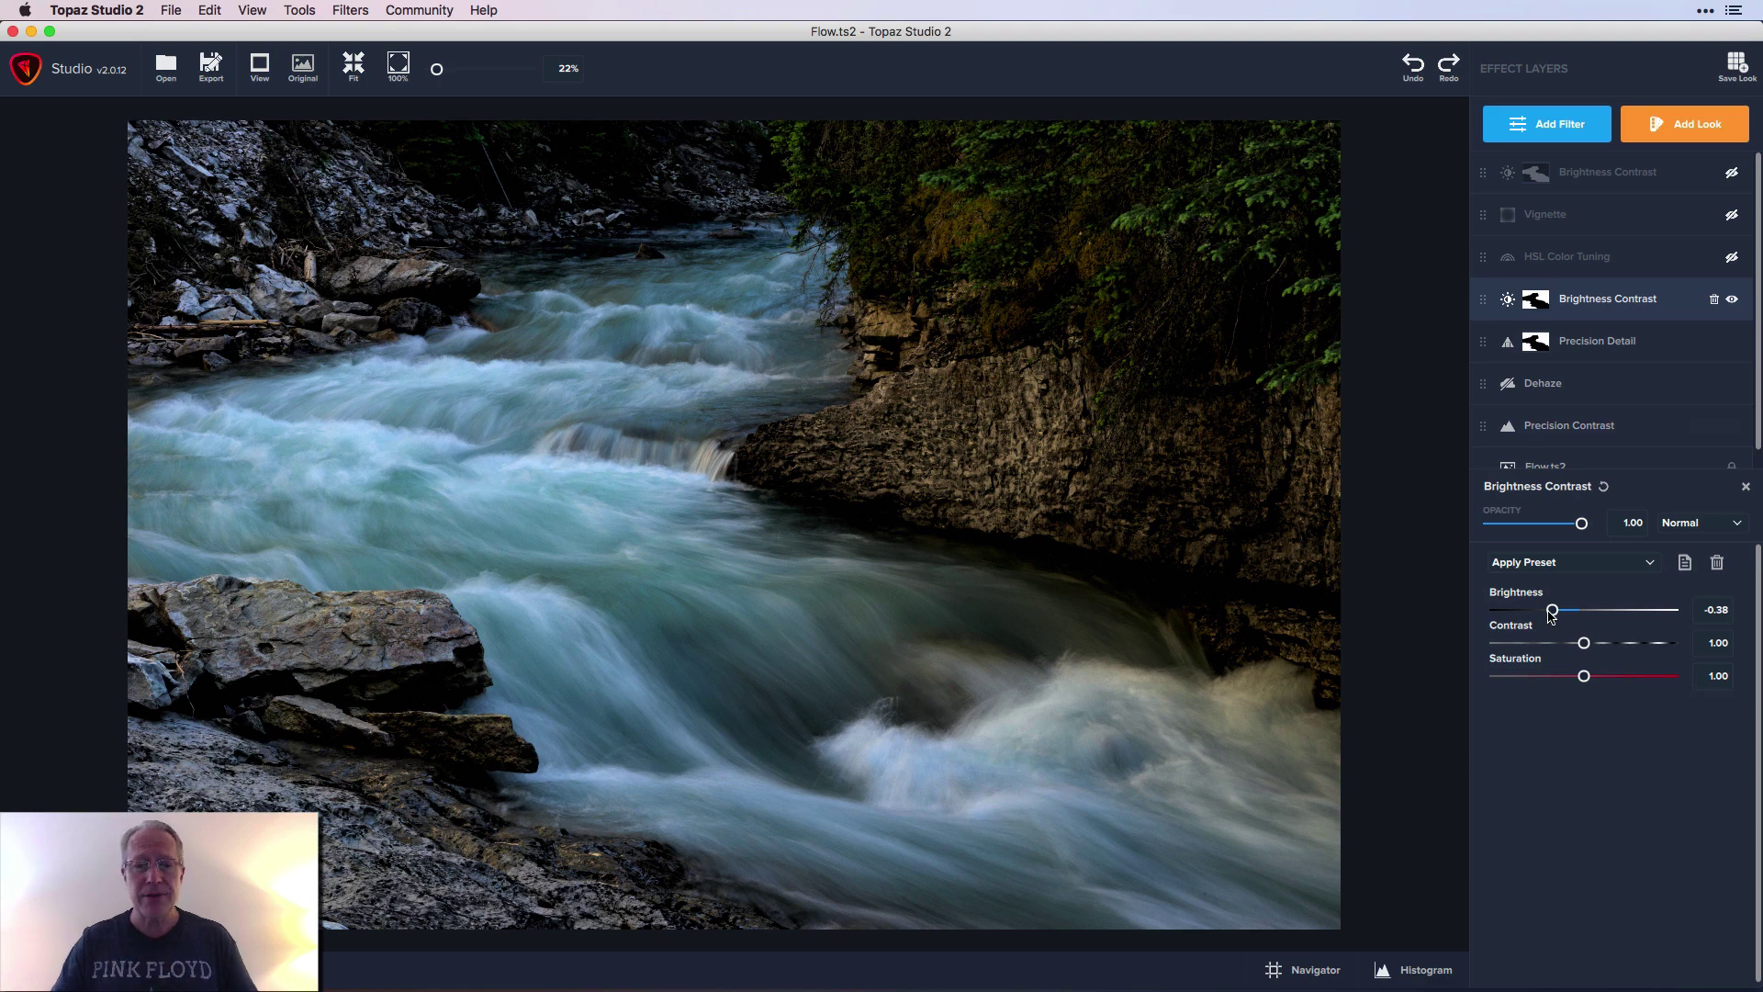
click(1746, 486)
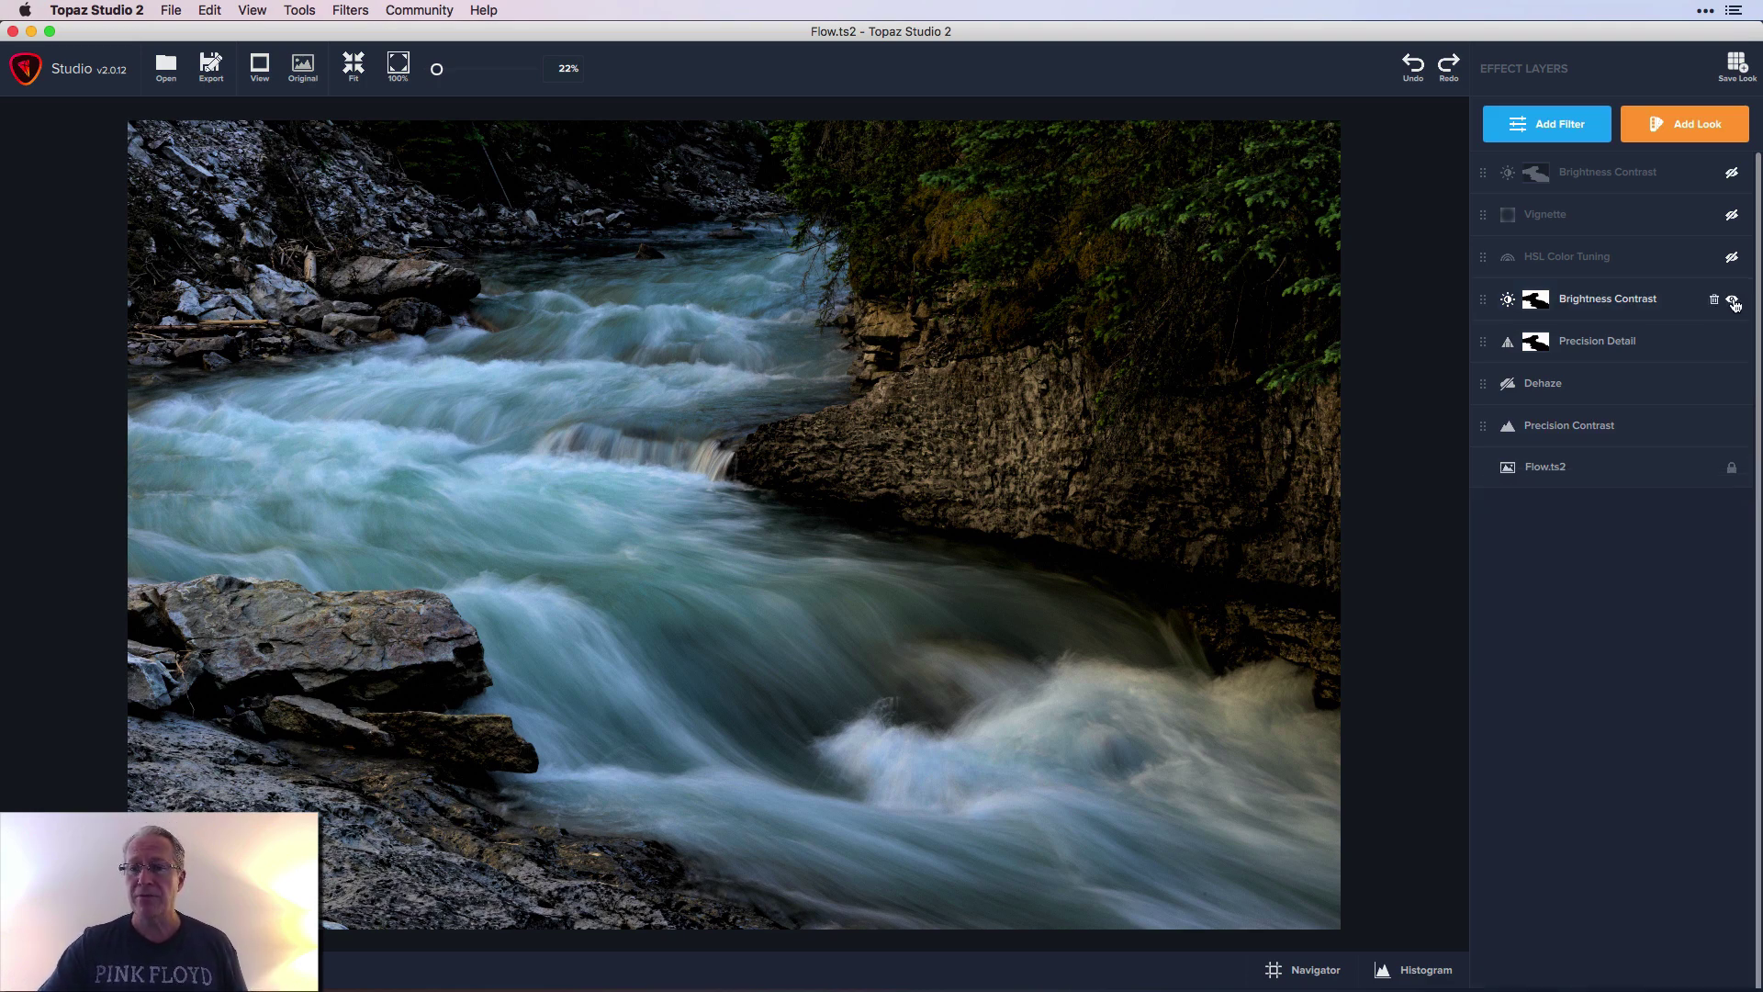
click(1732, 301)
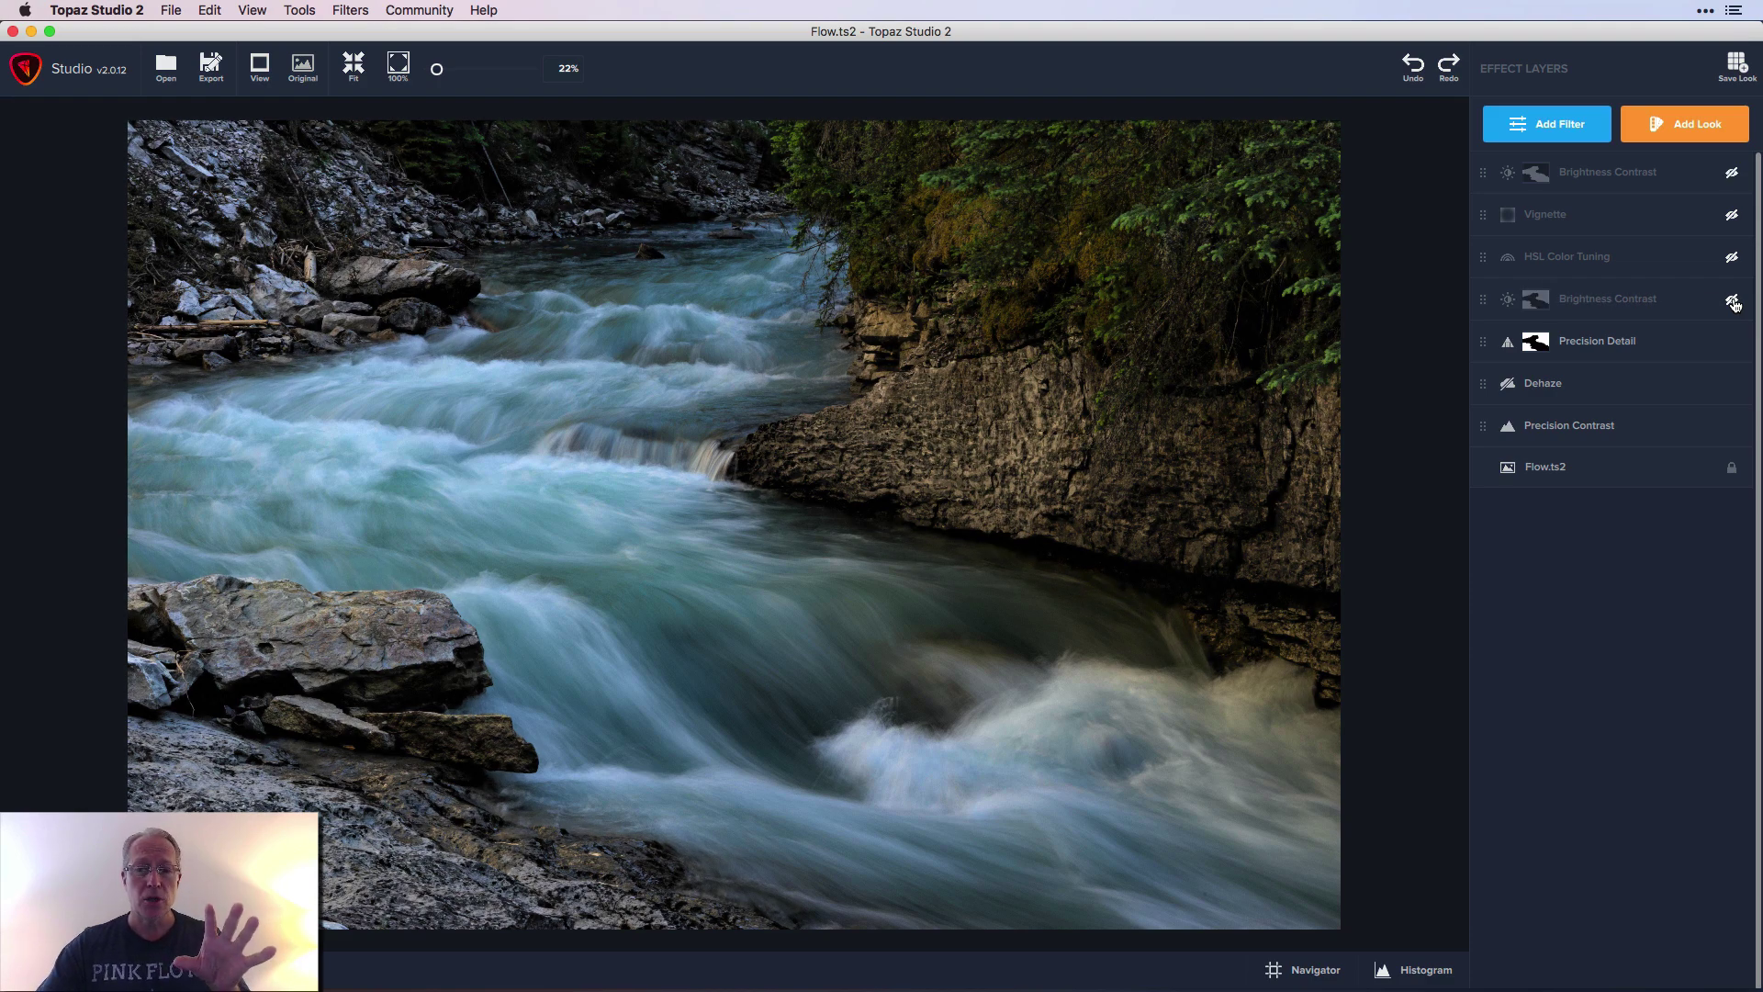
click(1731, 301)
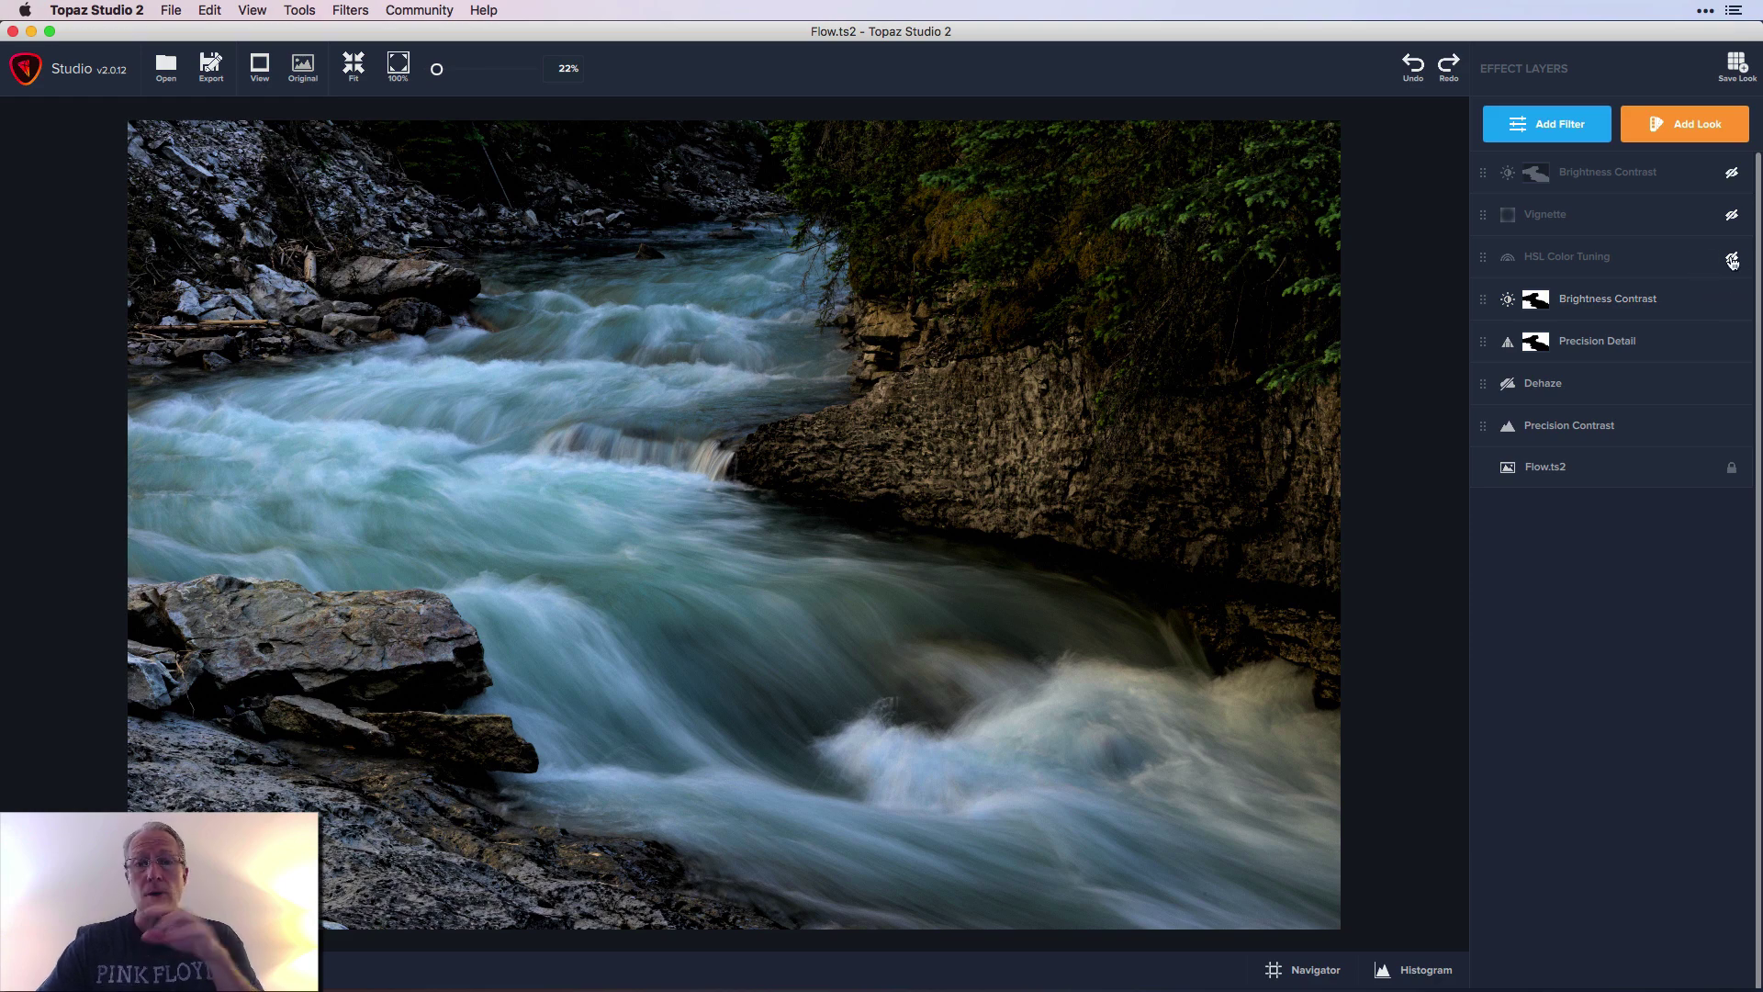
- Enable HSL Color Tuning, toggling it off and on to compare the teal water
click(1732, 261)
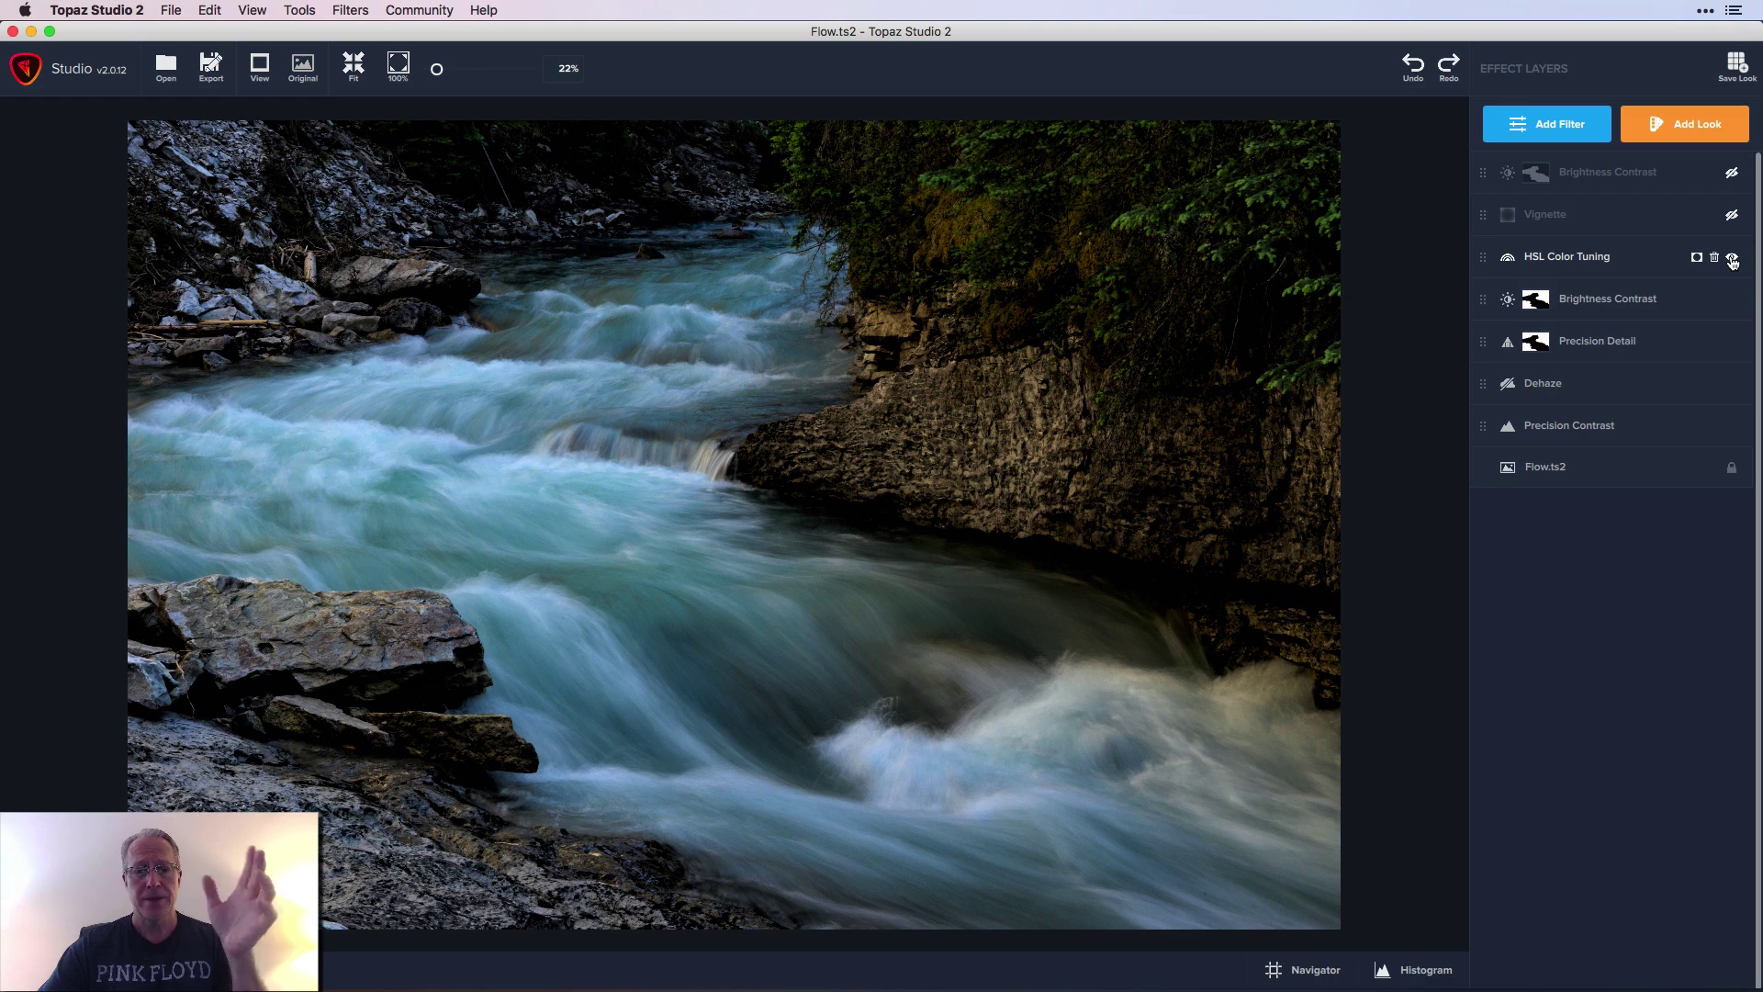
click(1732, 261)
click(1732, 261)
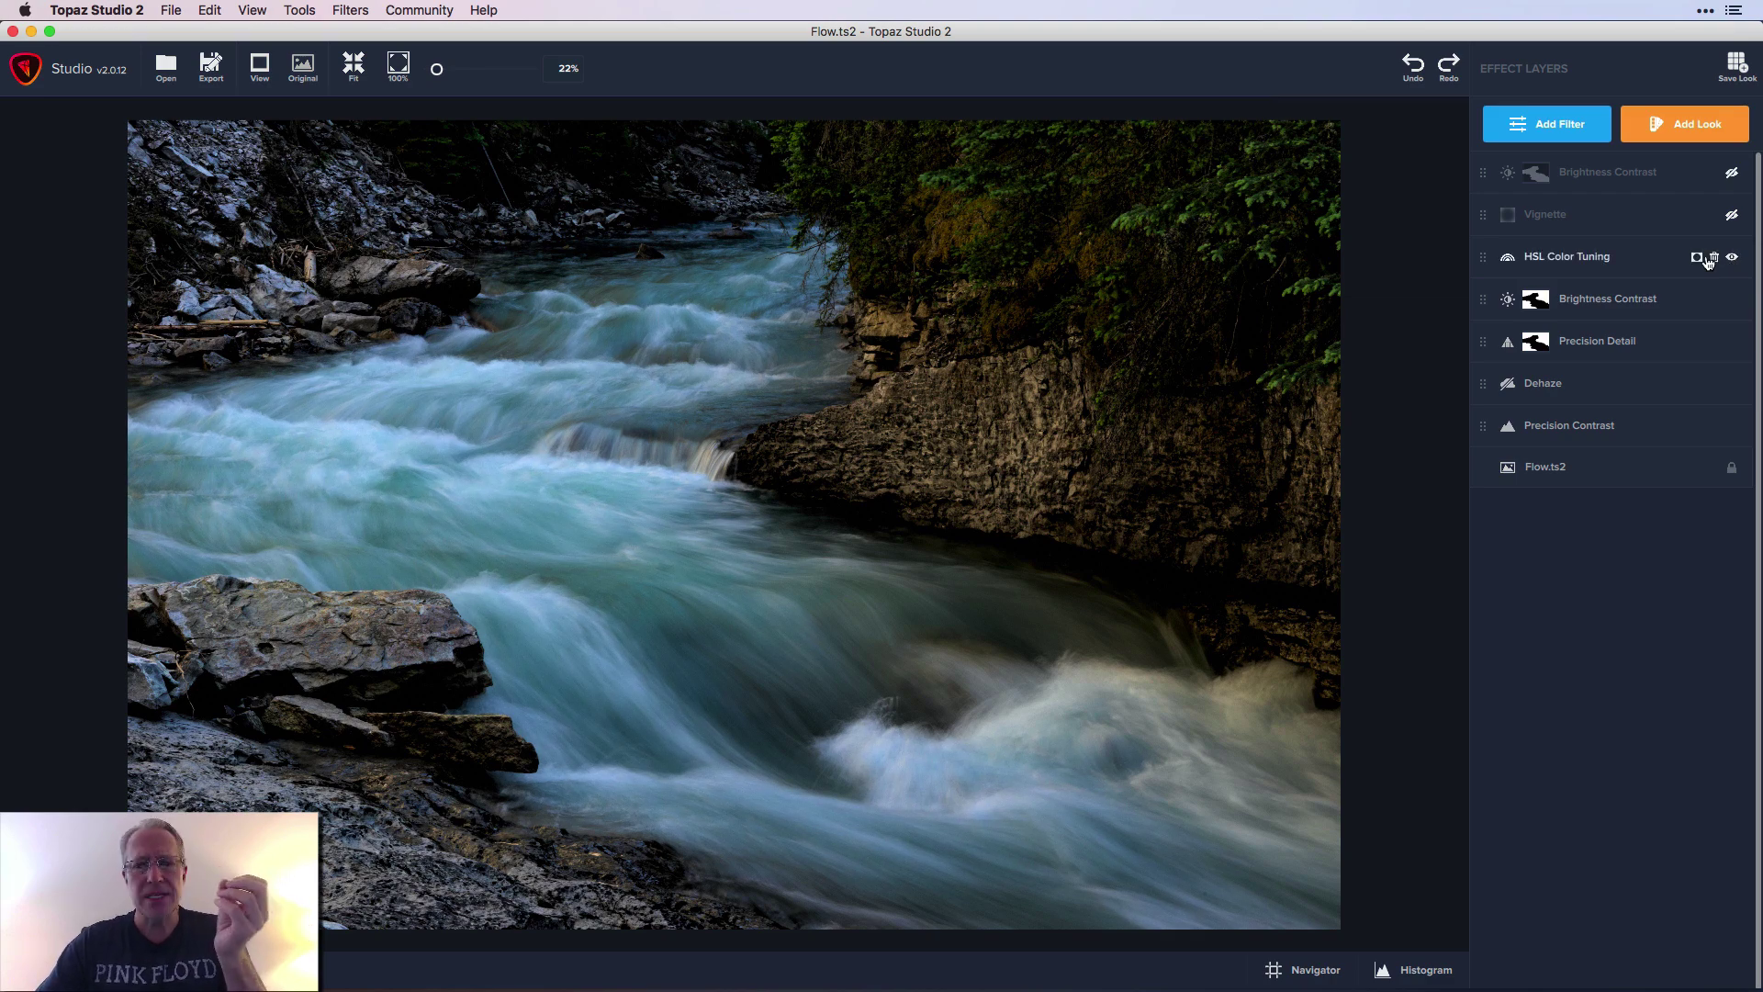
- In HSL Color Tuning, raise the saturation of the aqua and blue tones
click(1621, 265)
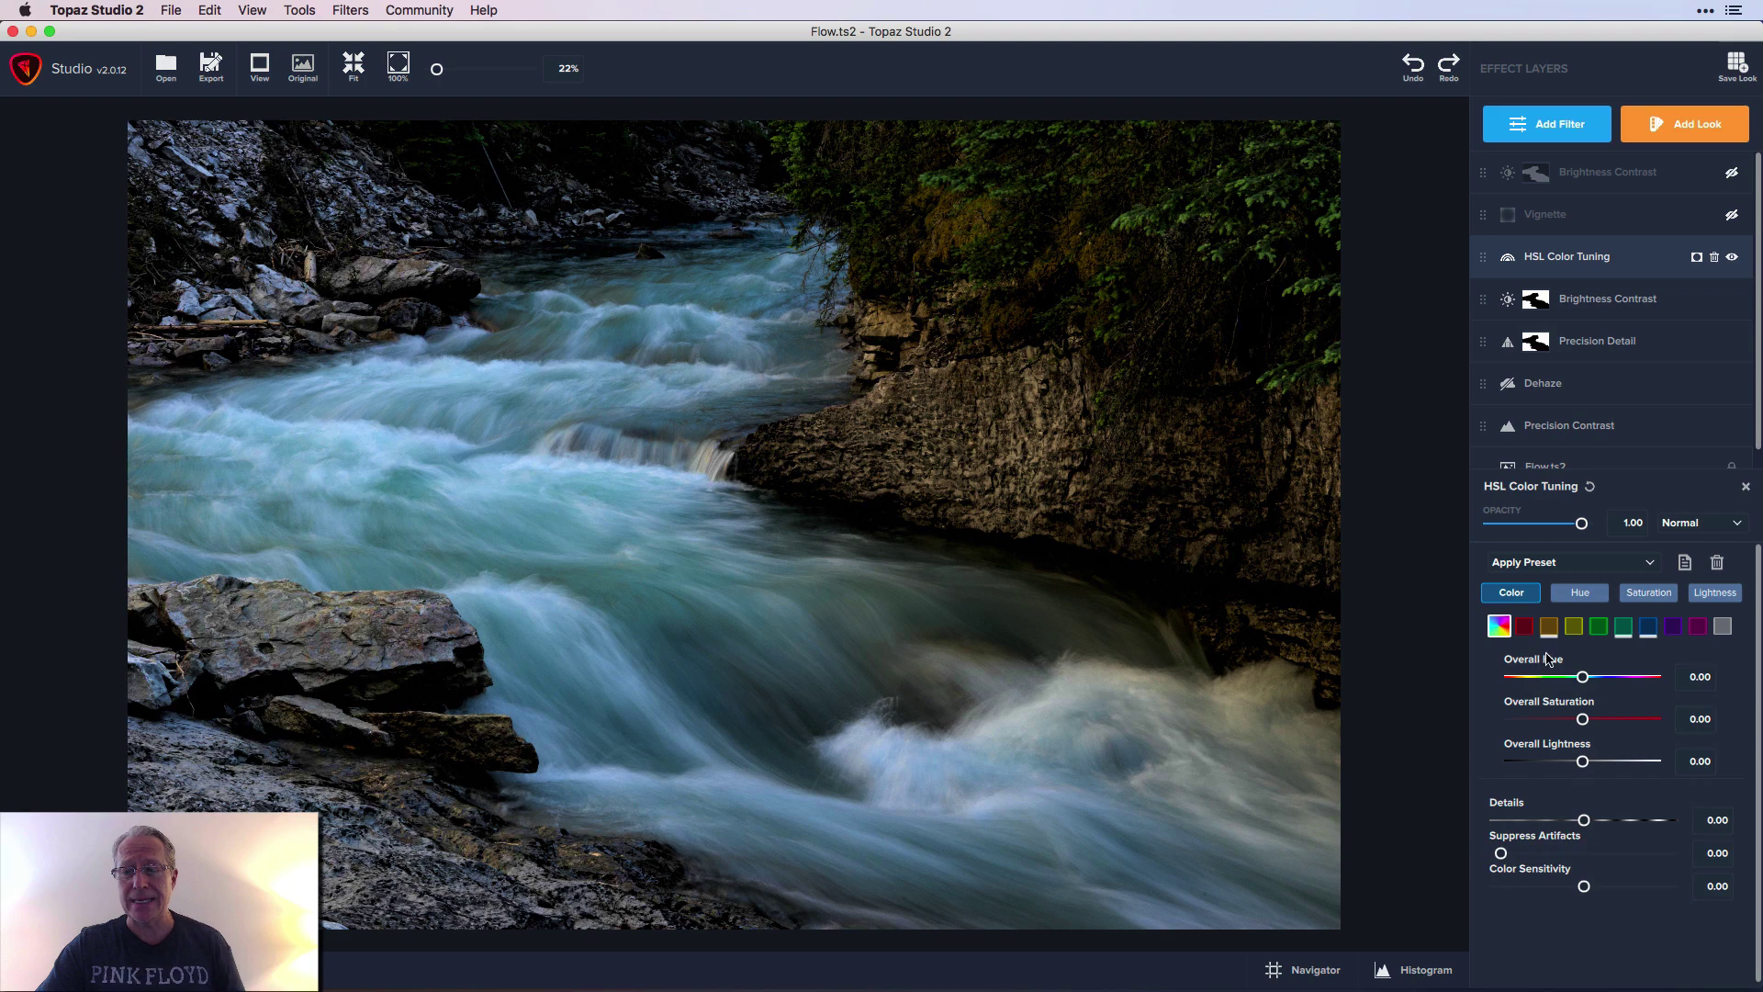
mouse_move(1549, 634)
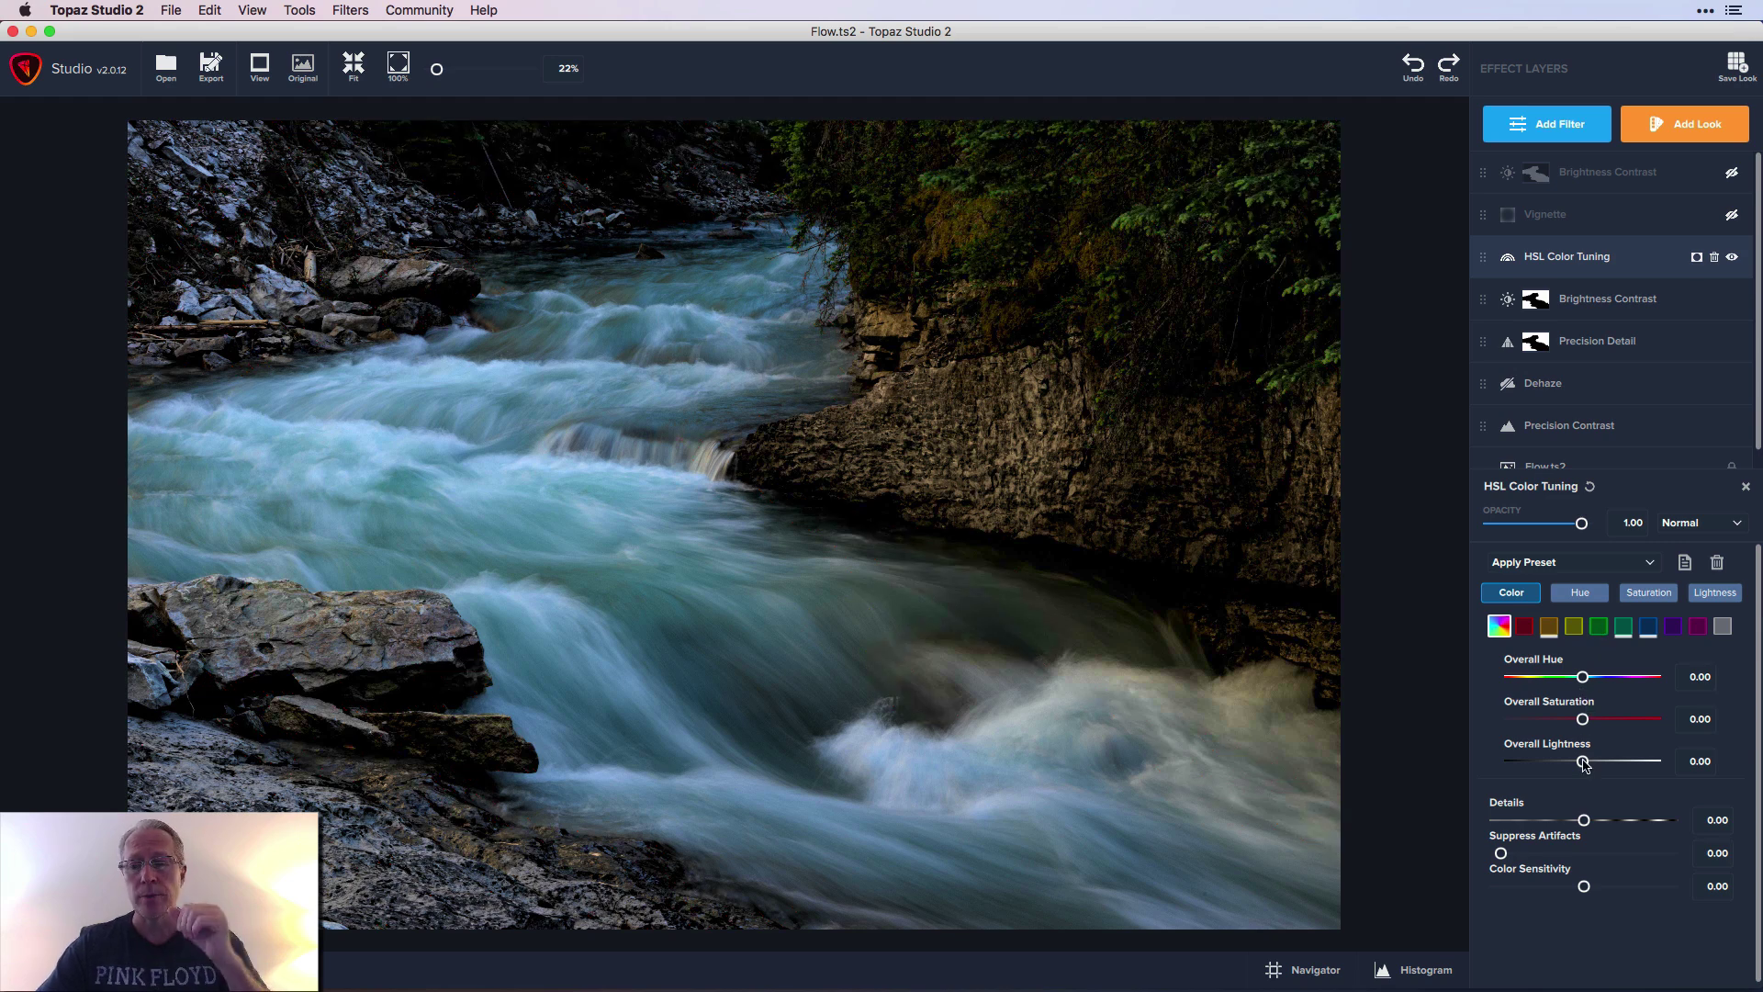
click(1550, 630)
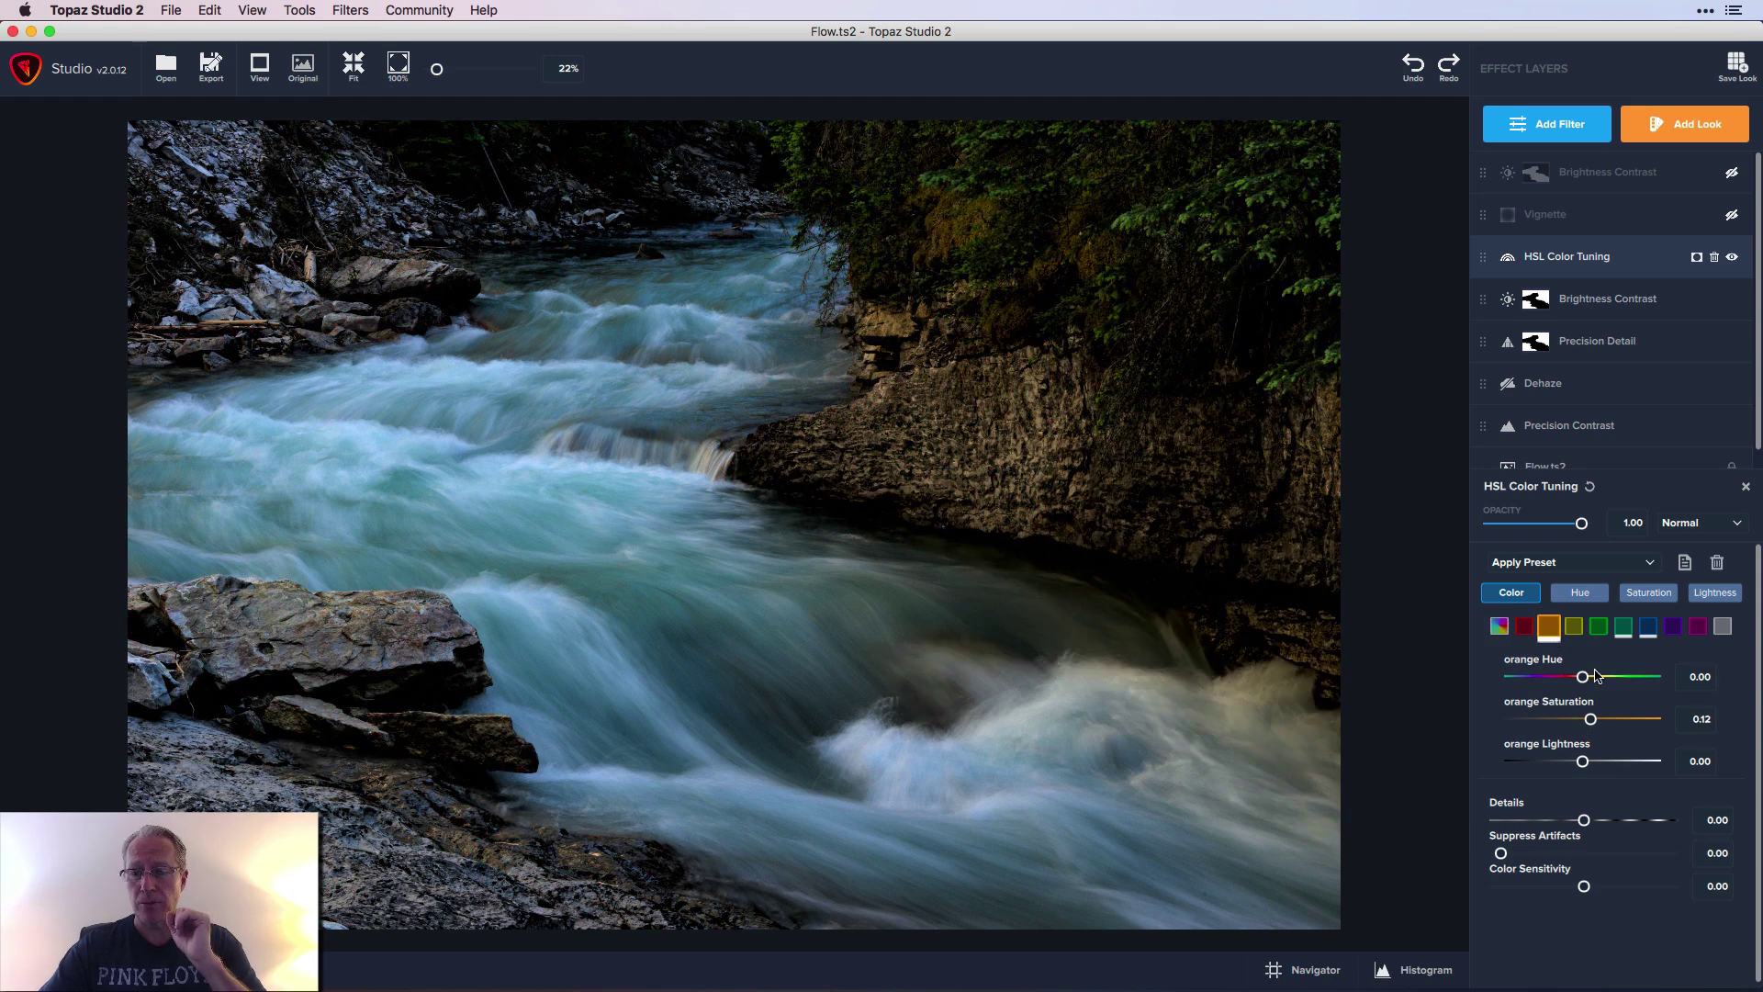
click(1625, 630)
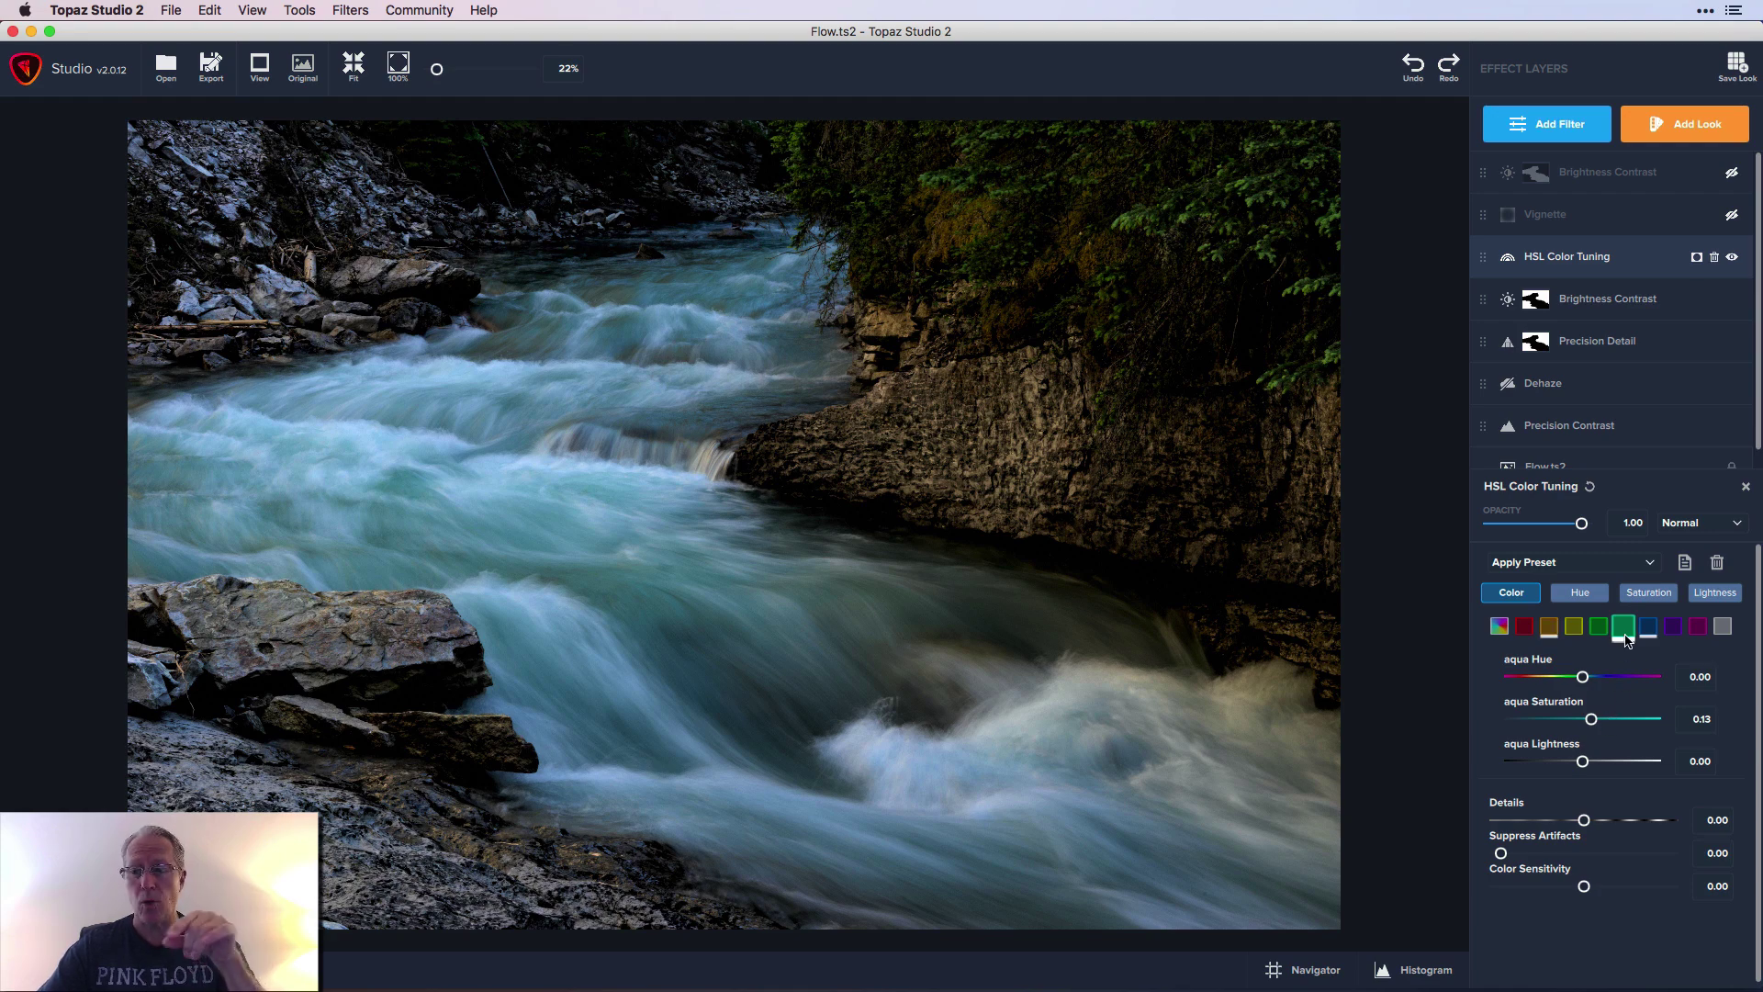
mouse_move(1626, 628)
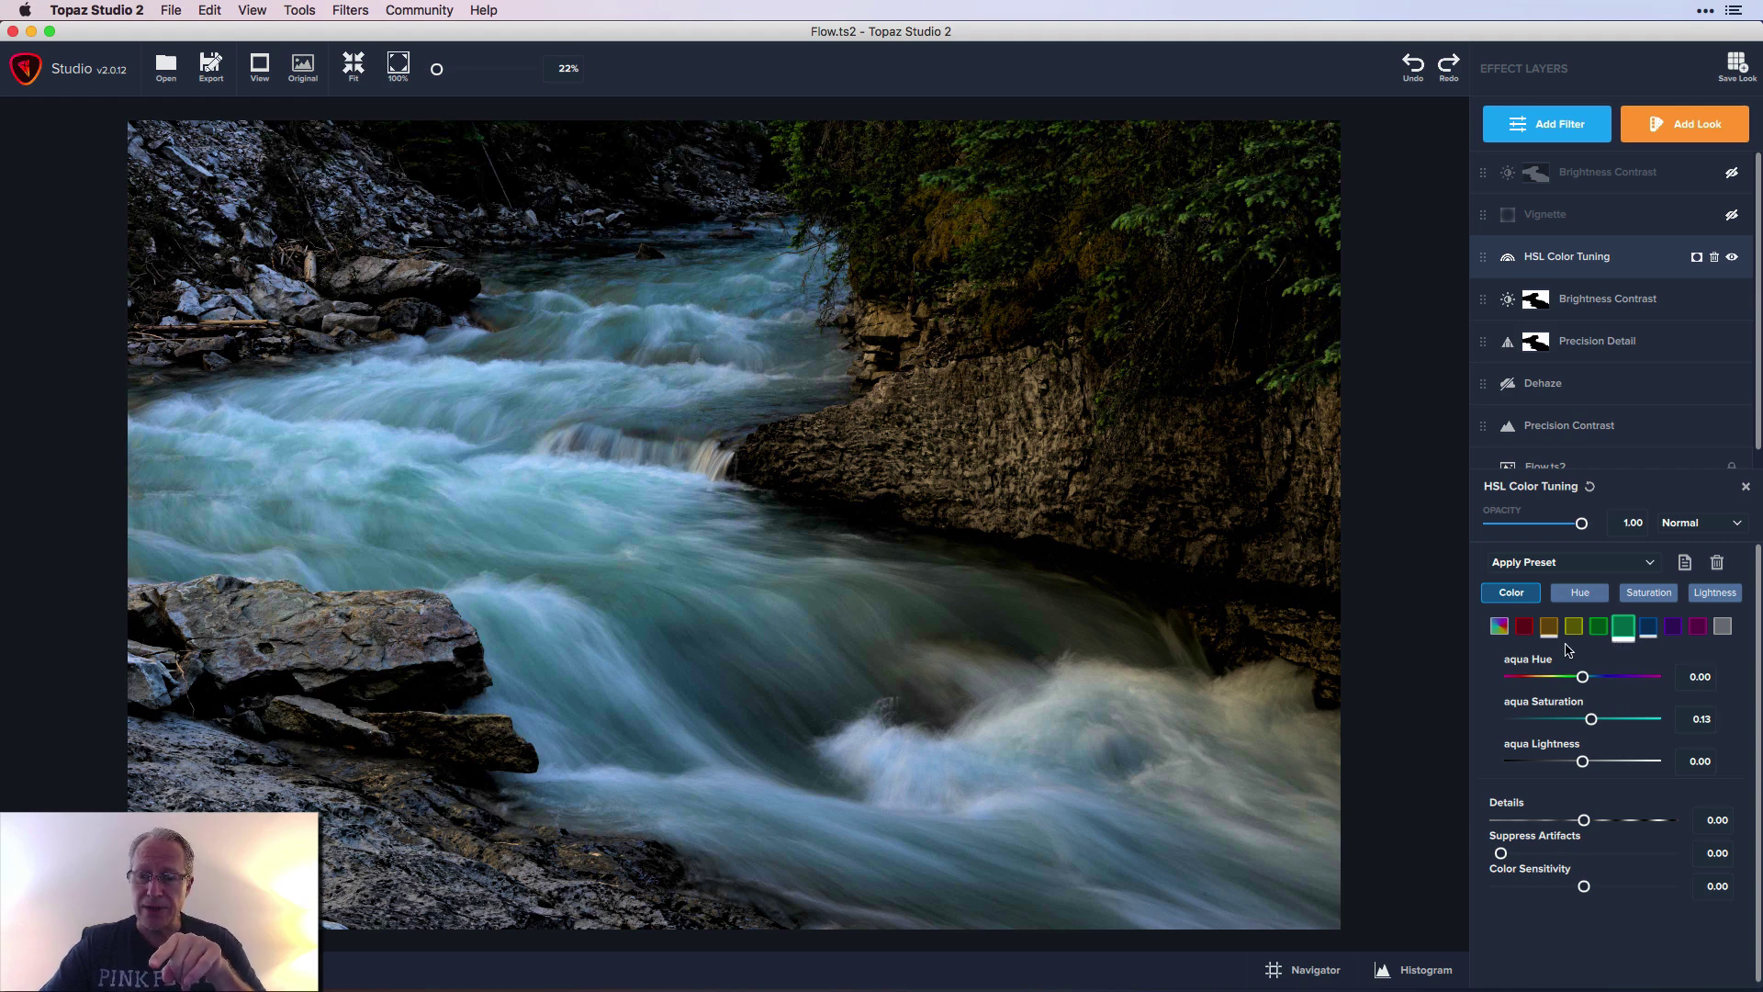
click(1648, 632)
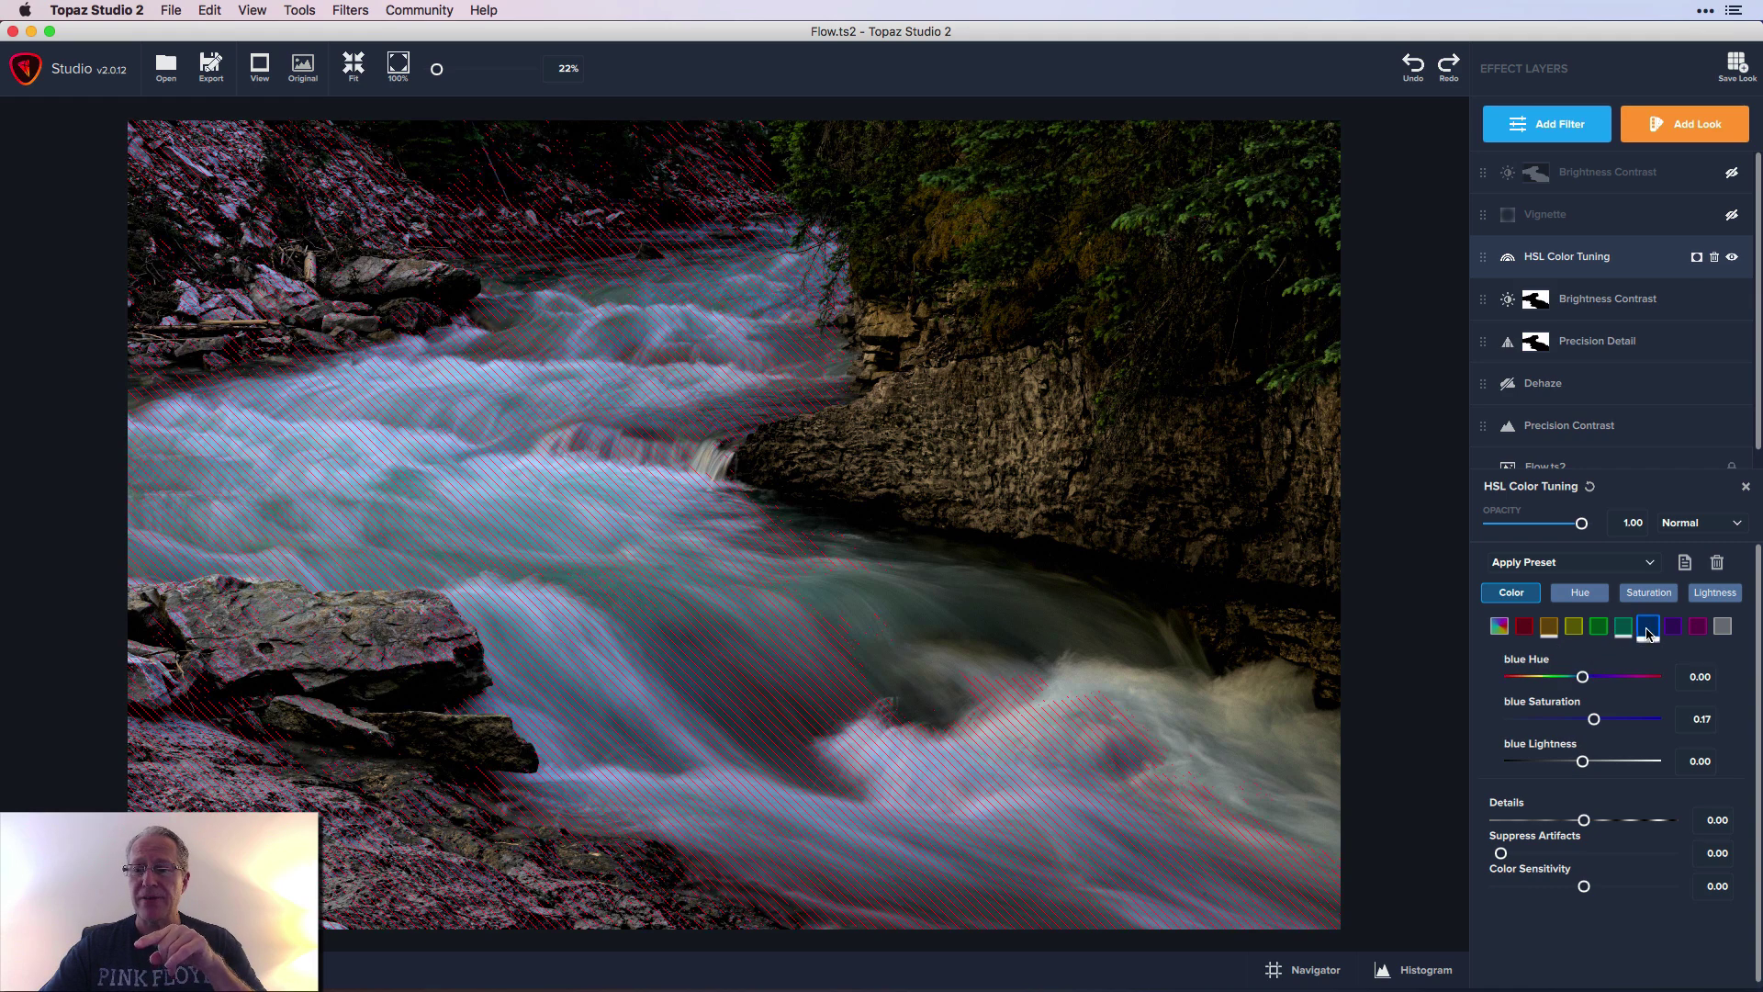
- Close the HSL panel and toggle the layer off and on to compare
click(1745, 488)
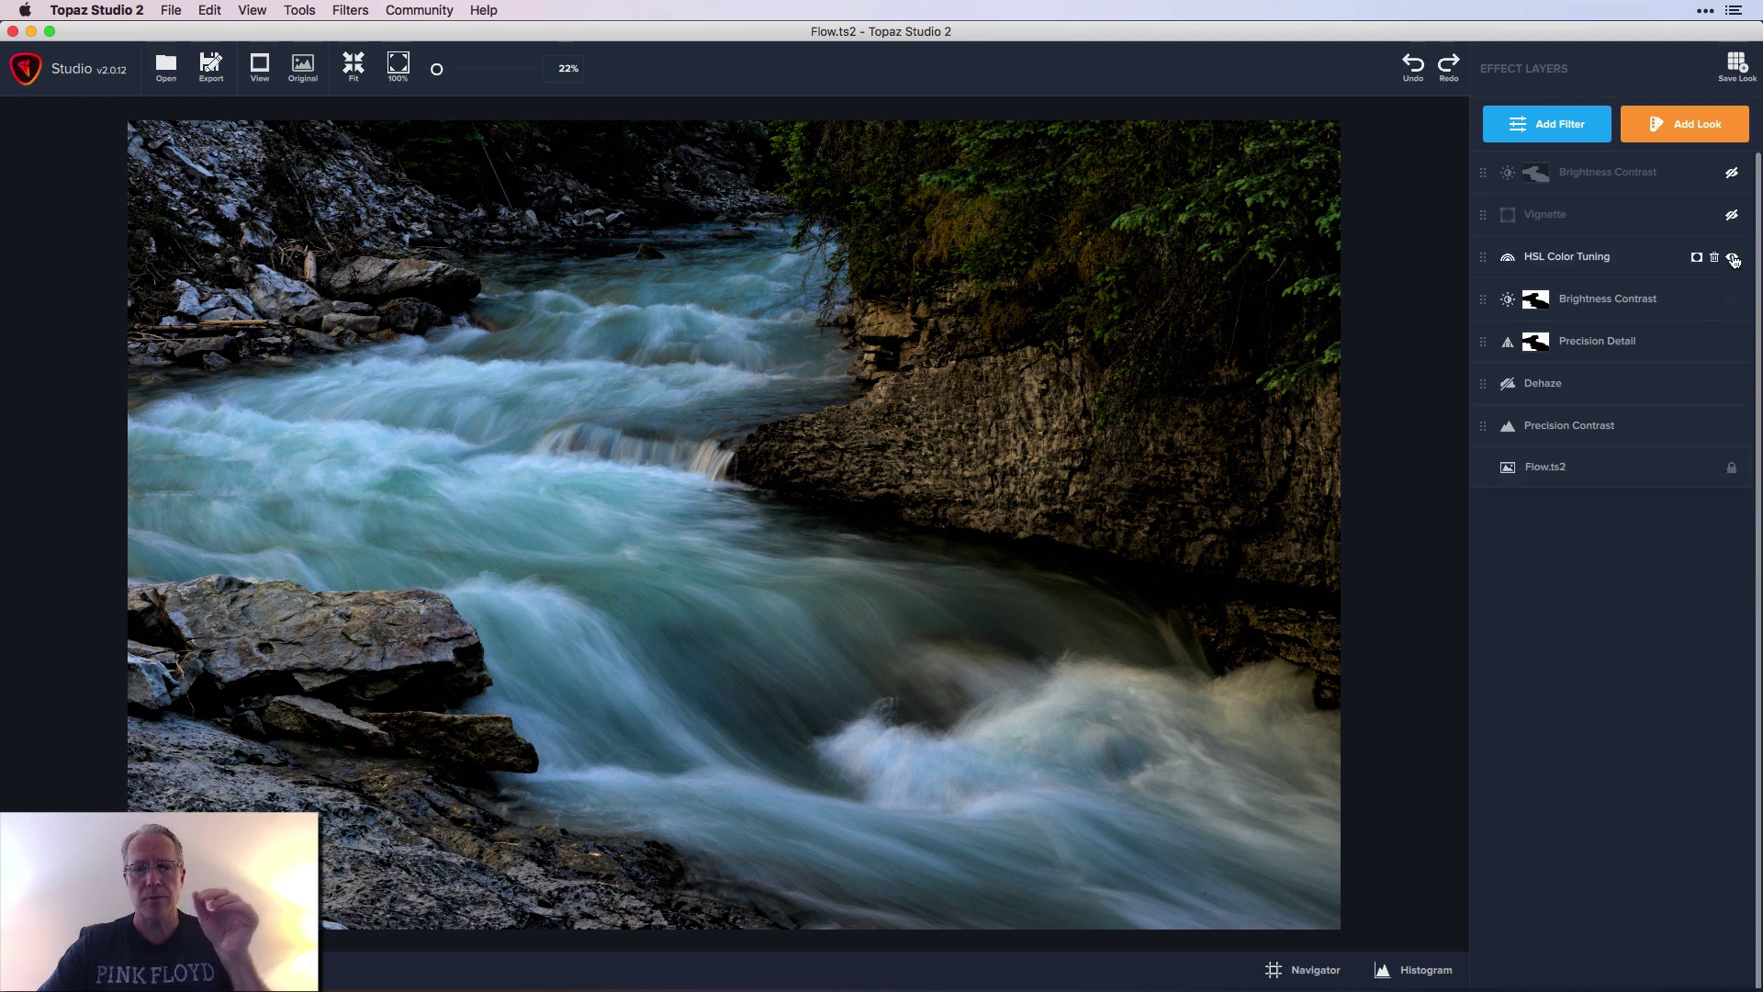
click(1733, 260)
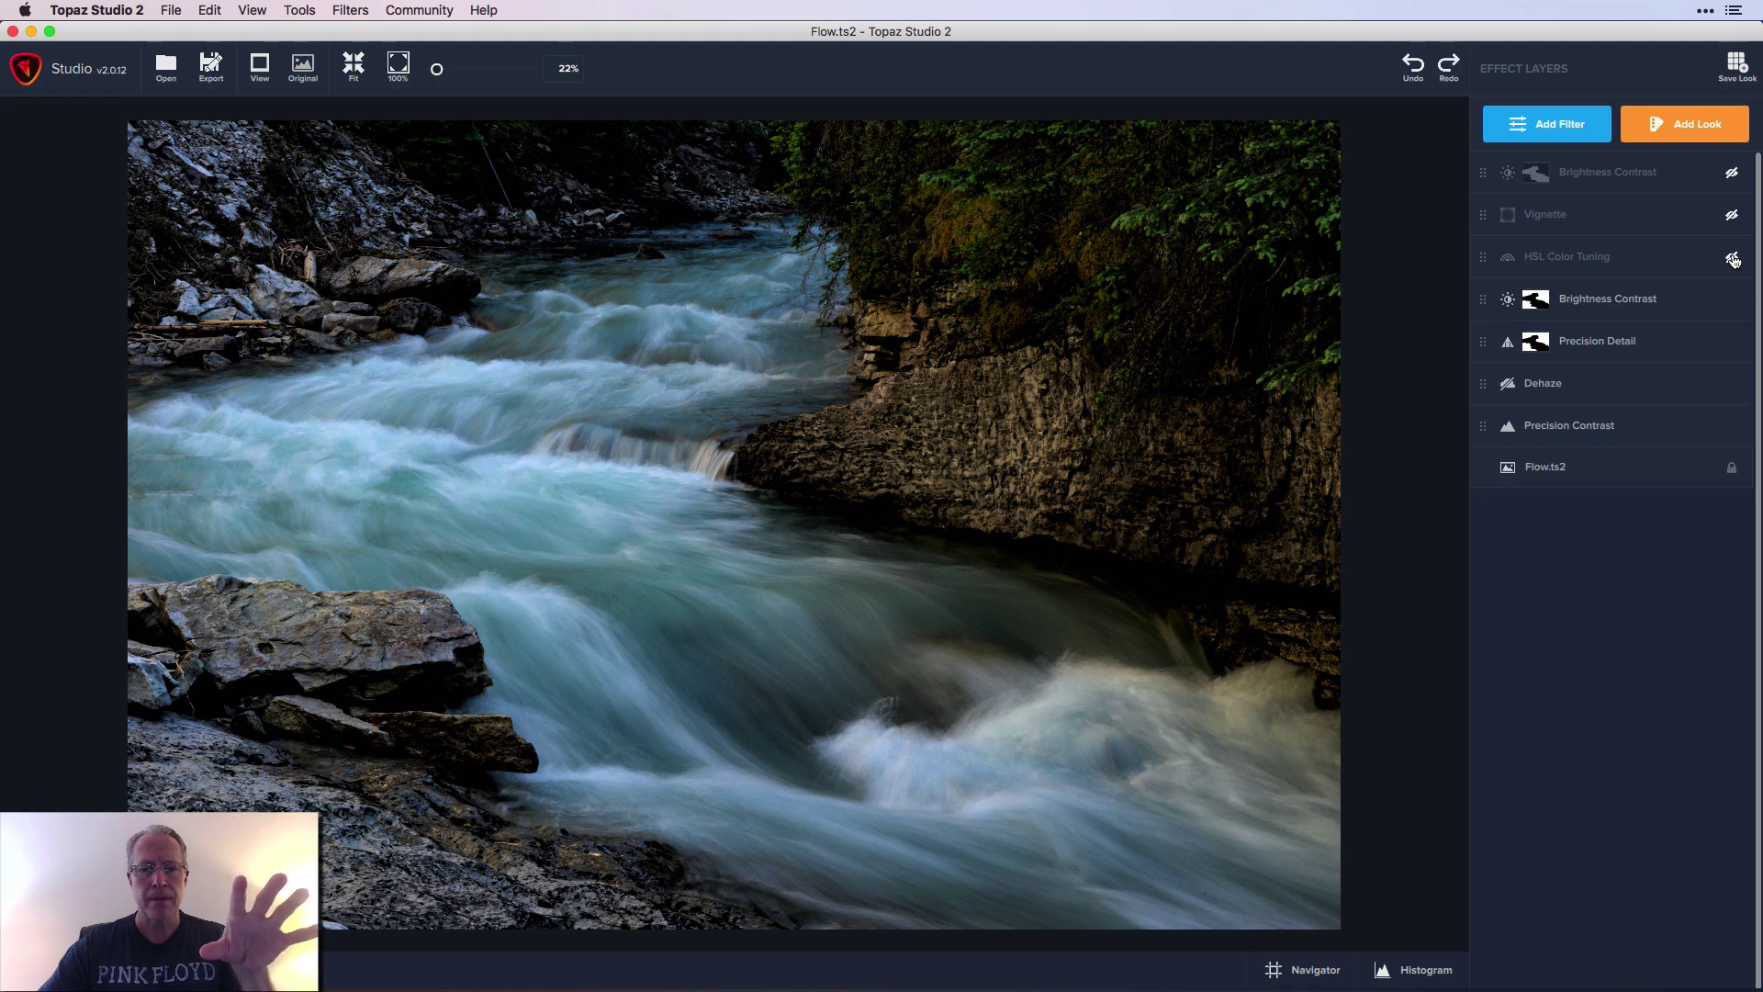
click(1733, 260)
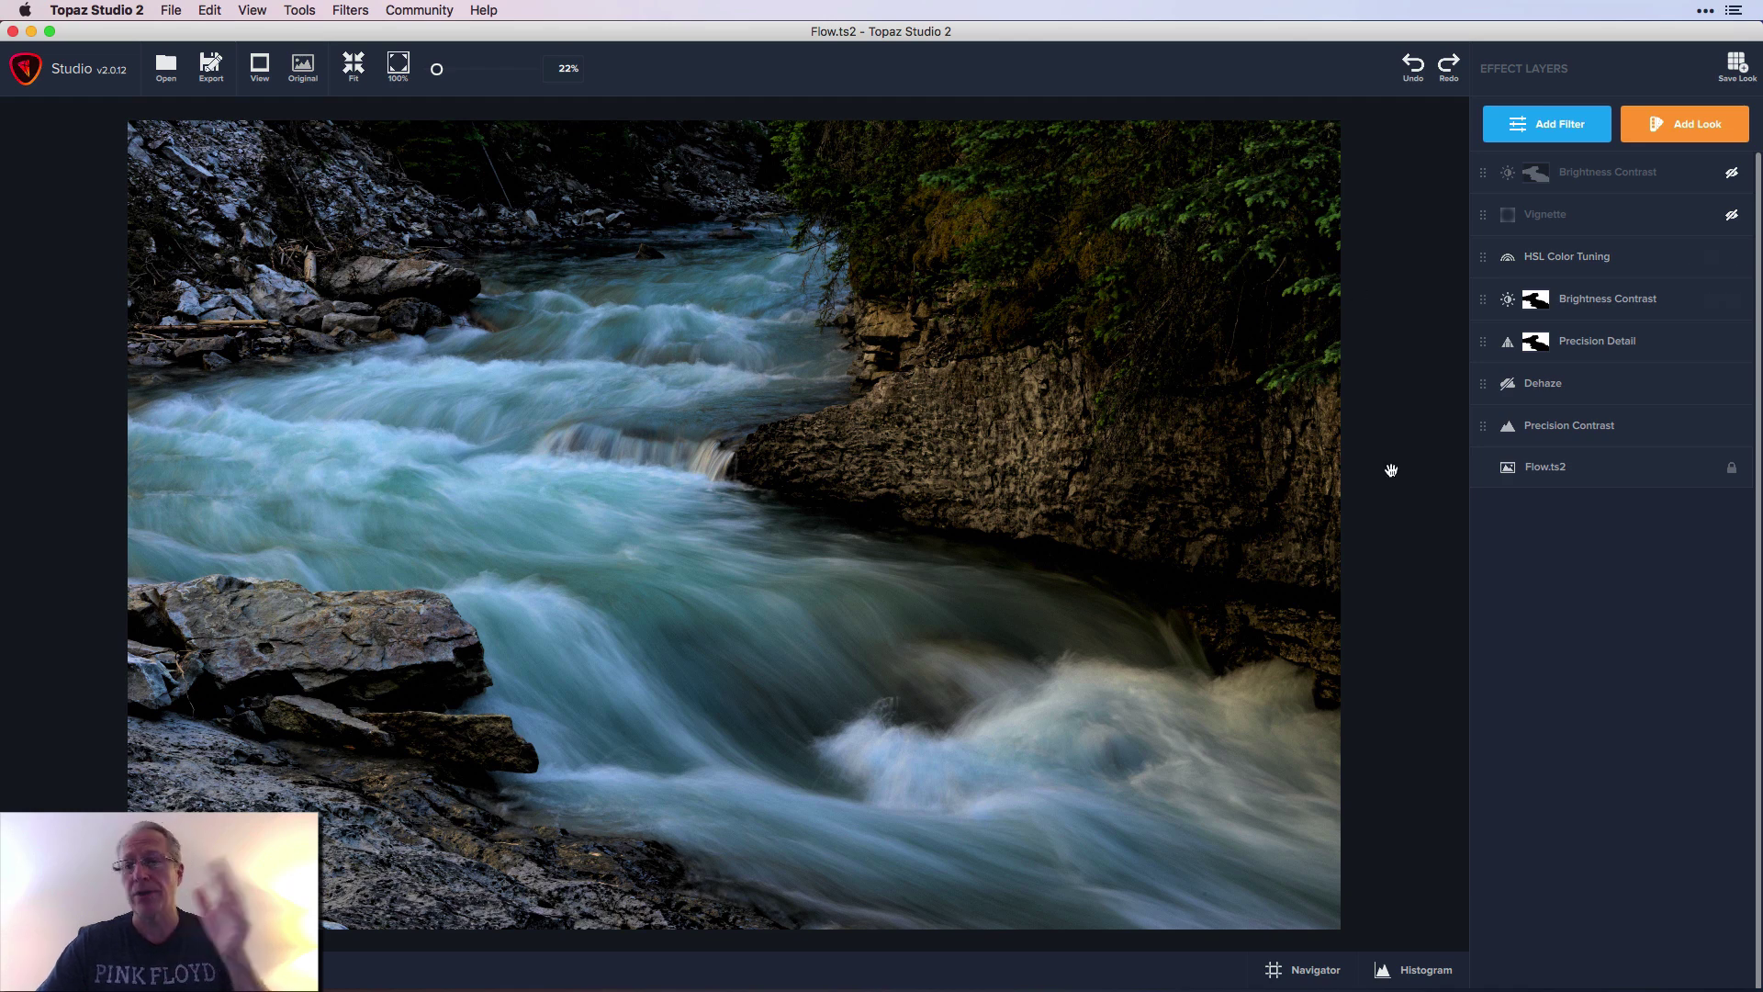
- Enable the Vignette layer, toggling it off and on to compare the darkened edges
click(1732, 218)
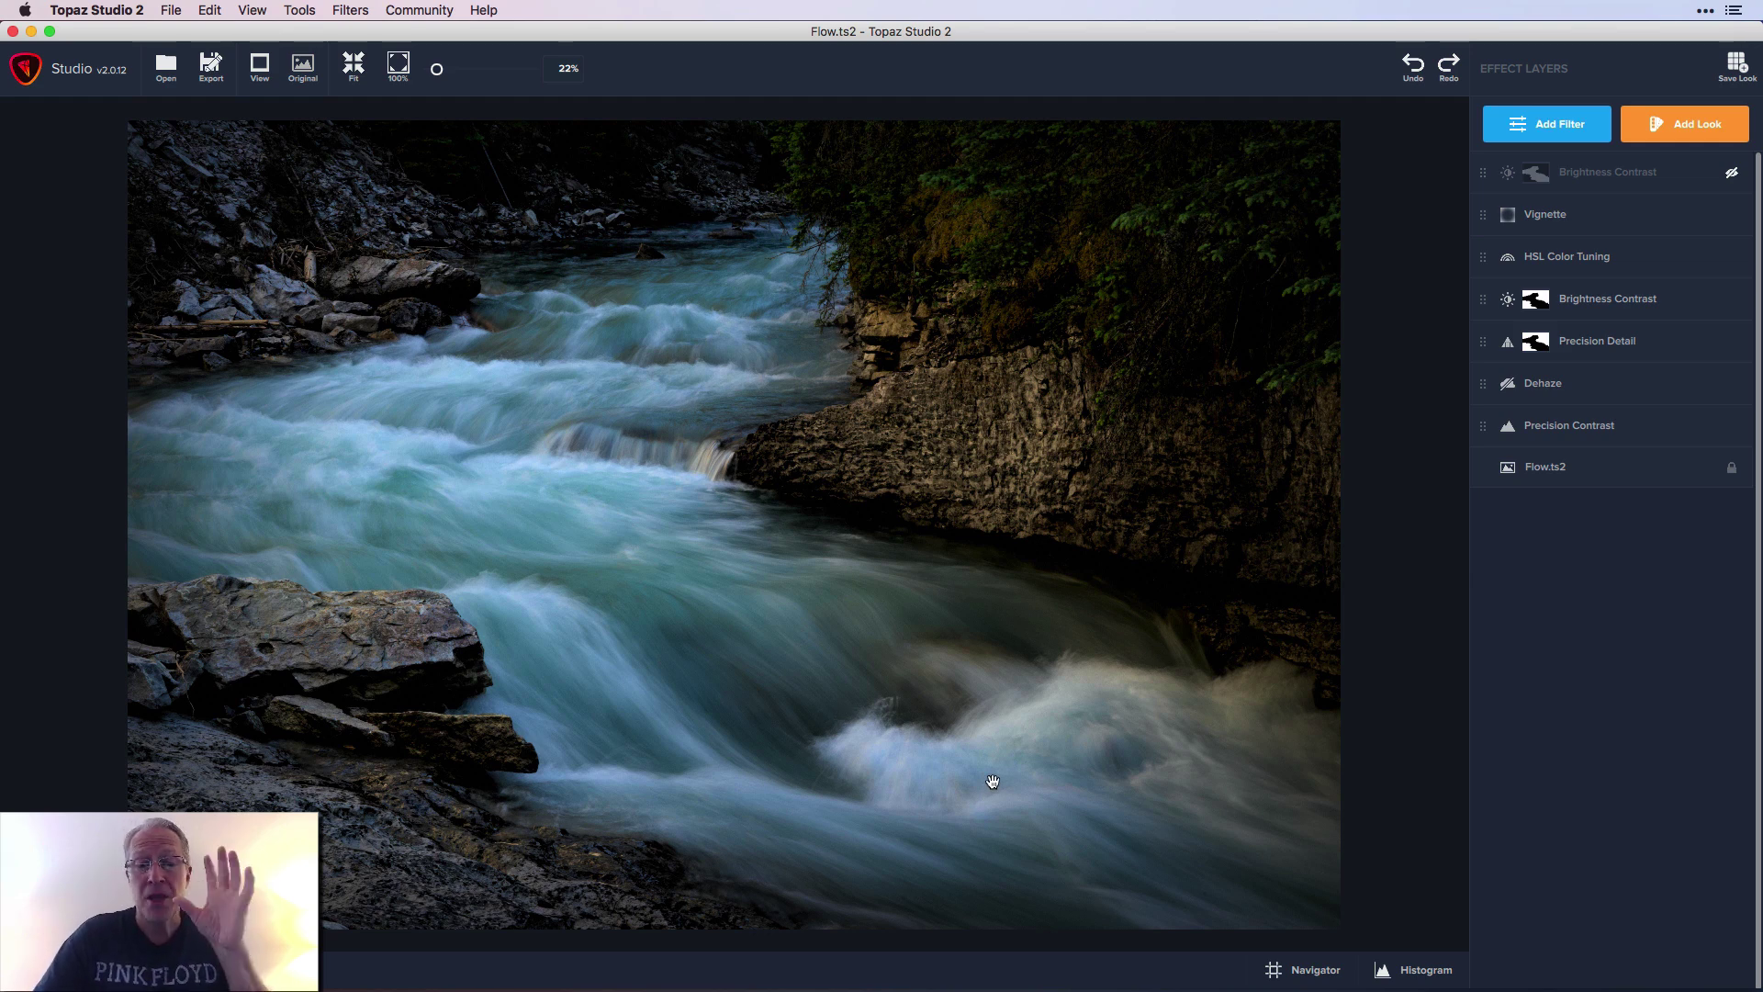
mouse_move(1732, 216)
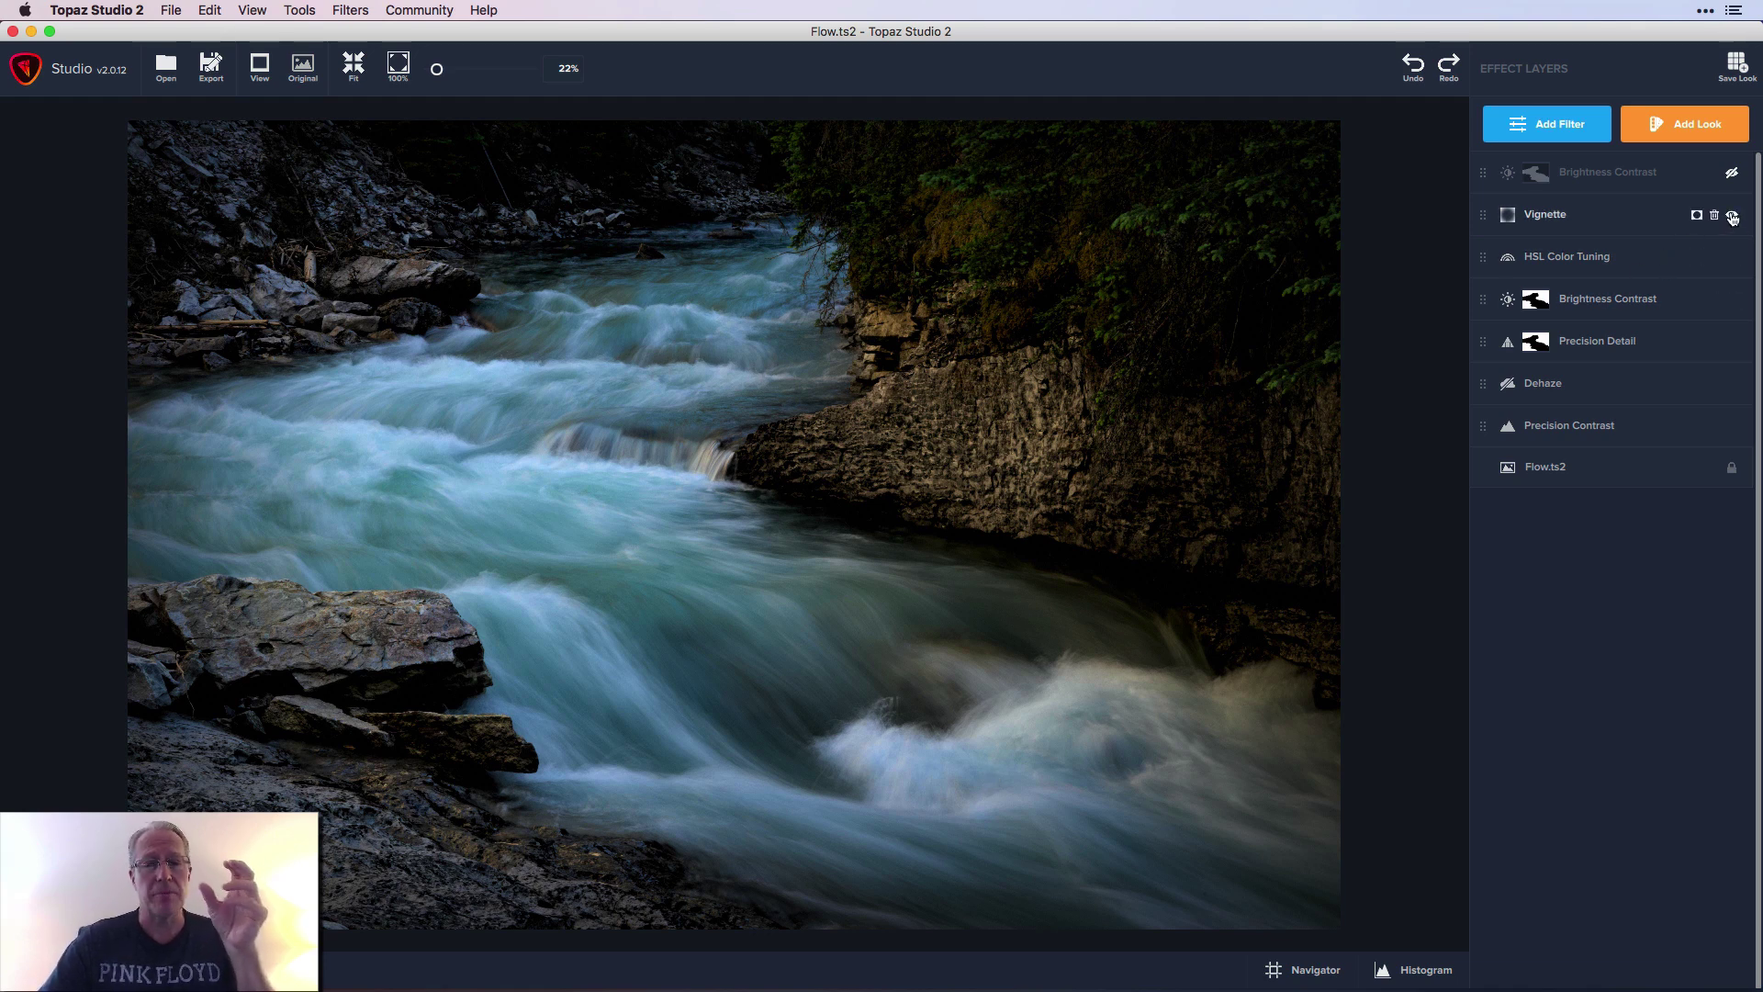
click(1732, 217)
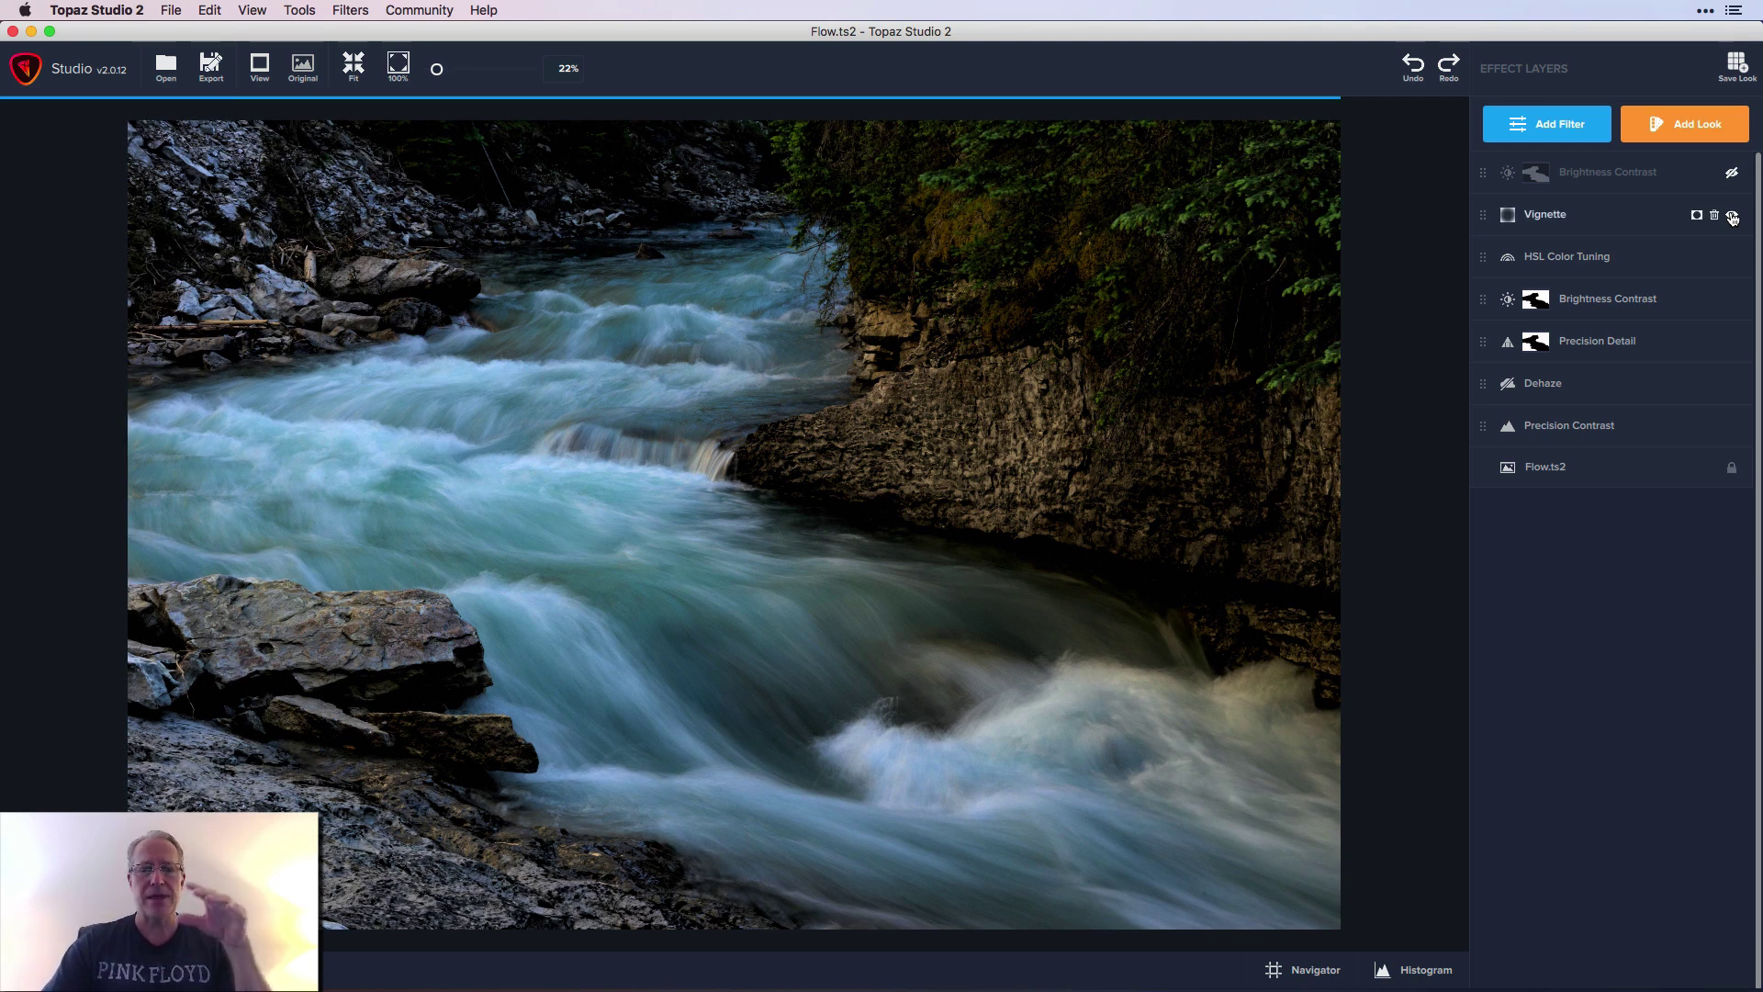
click(1731, 217)
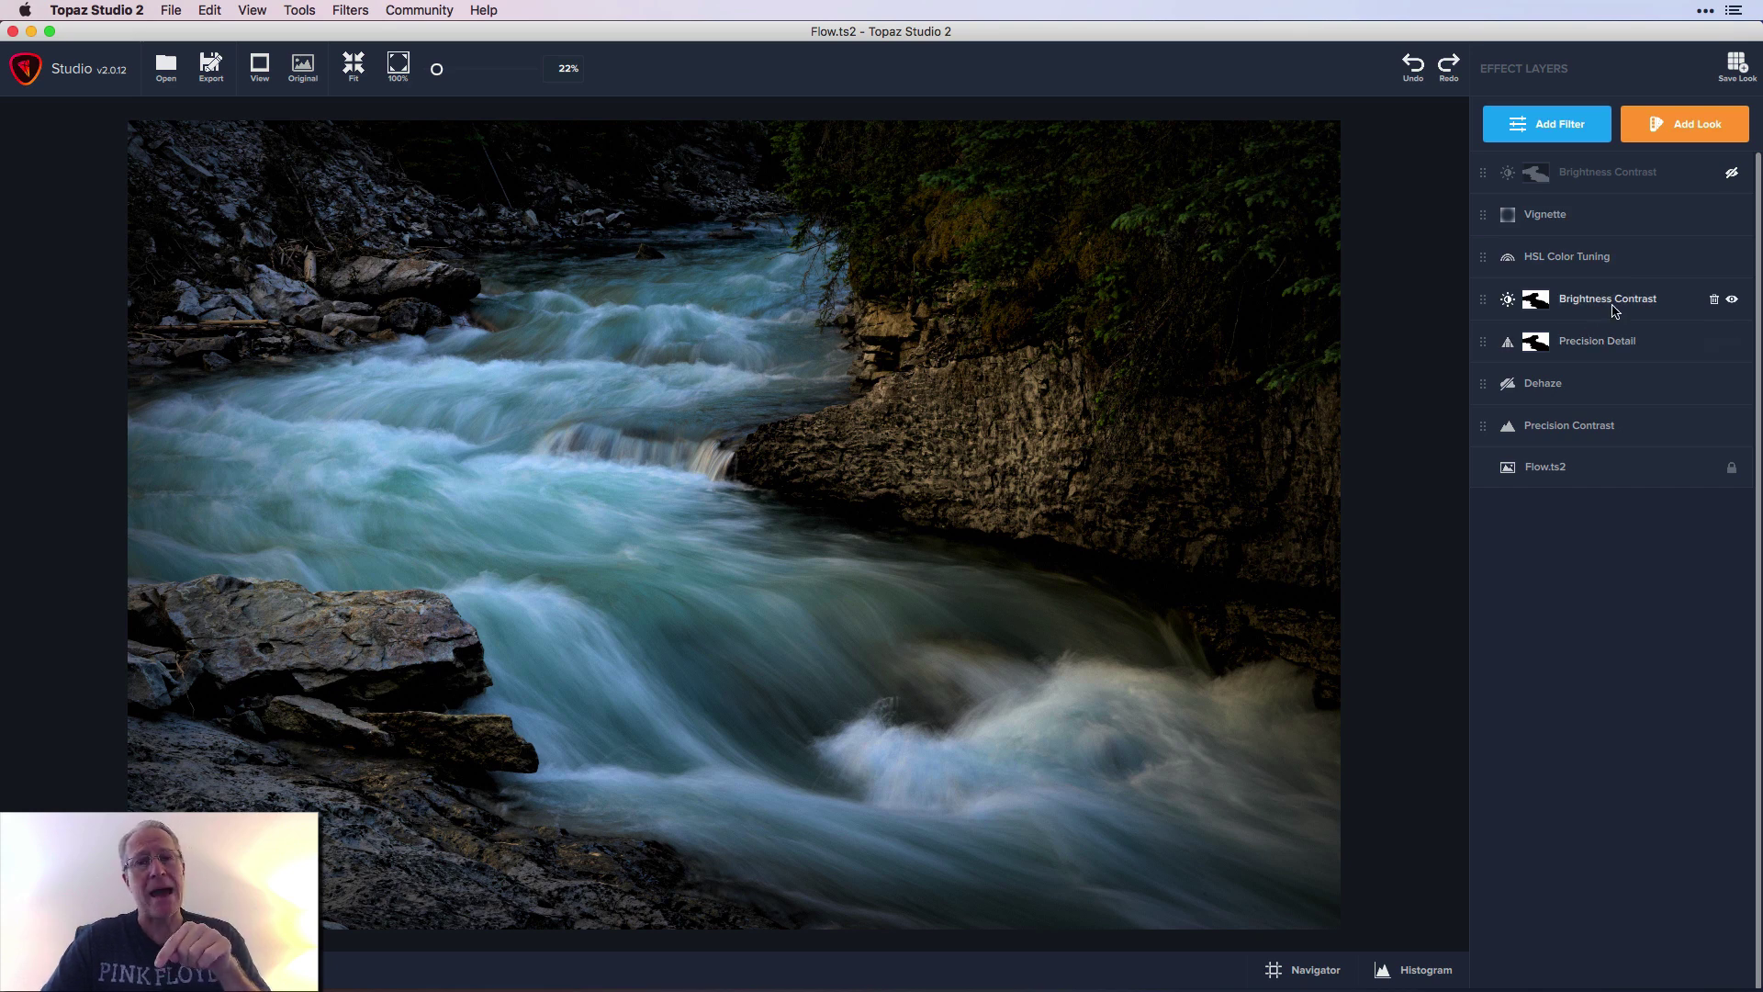
- Enable the top Brightness Contrast layer and check its water mask without changes
click(1731, 175)
click(1532, 179)
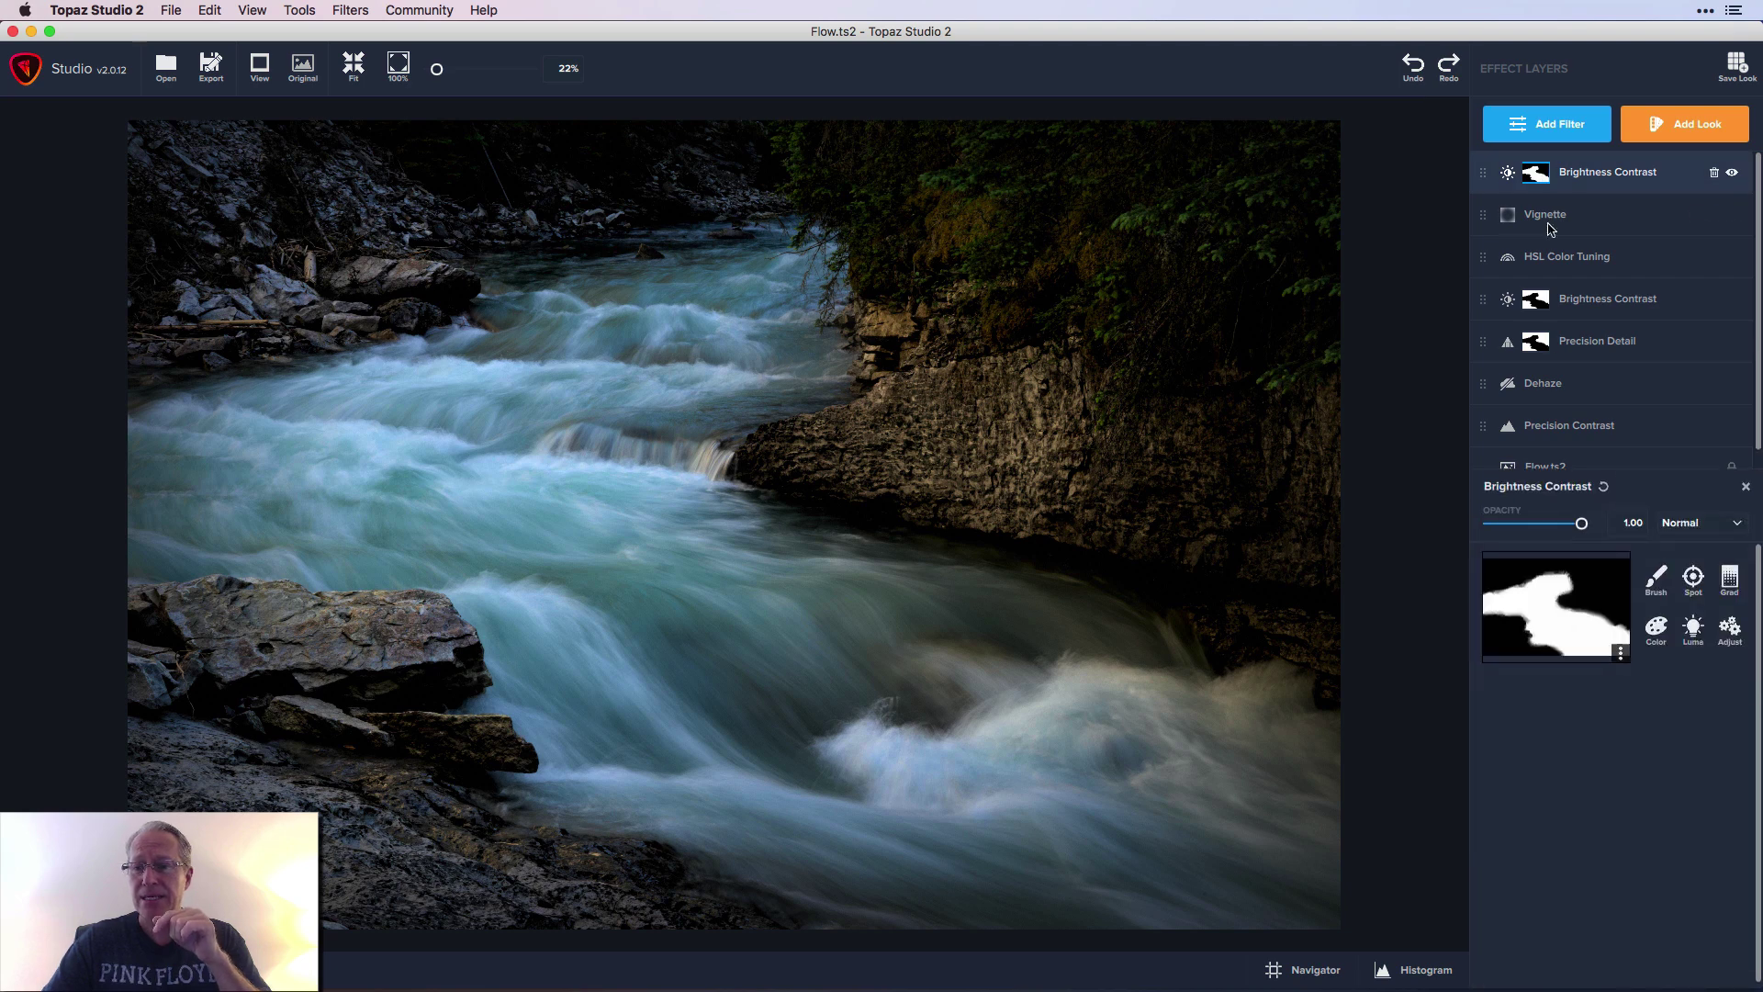
click(1620, 653)
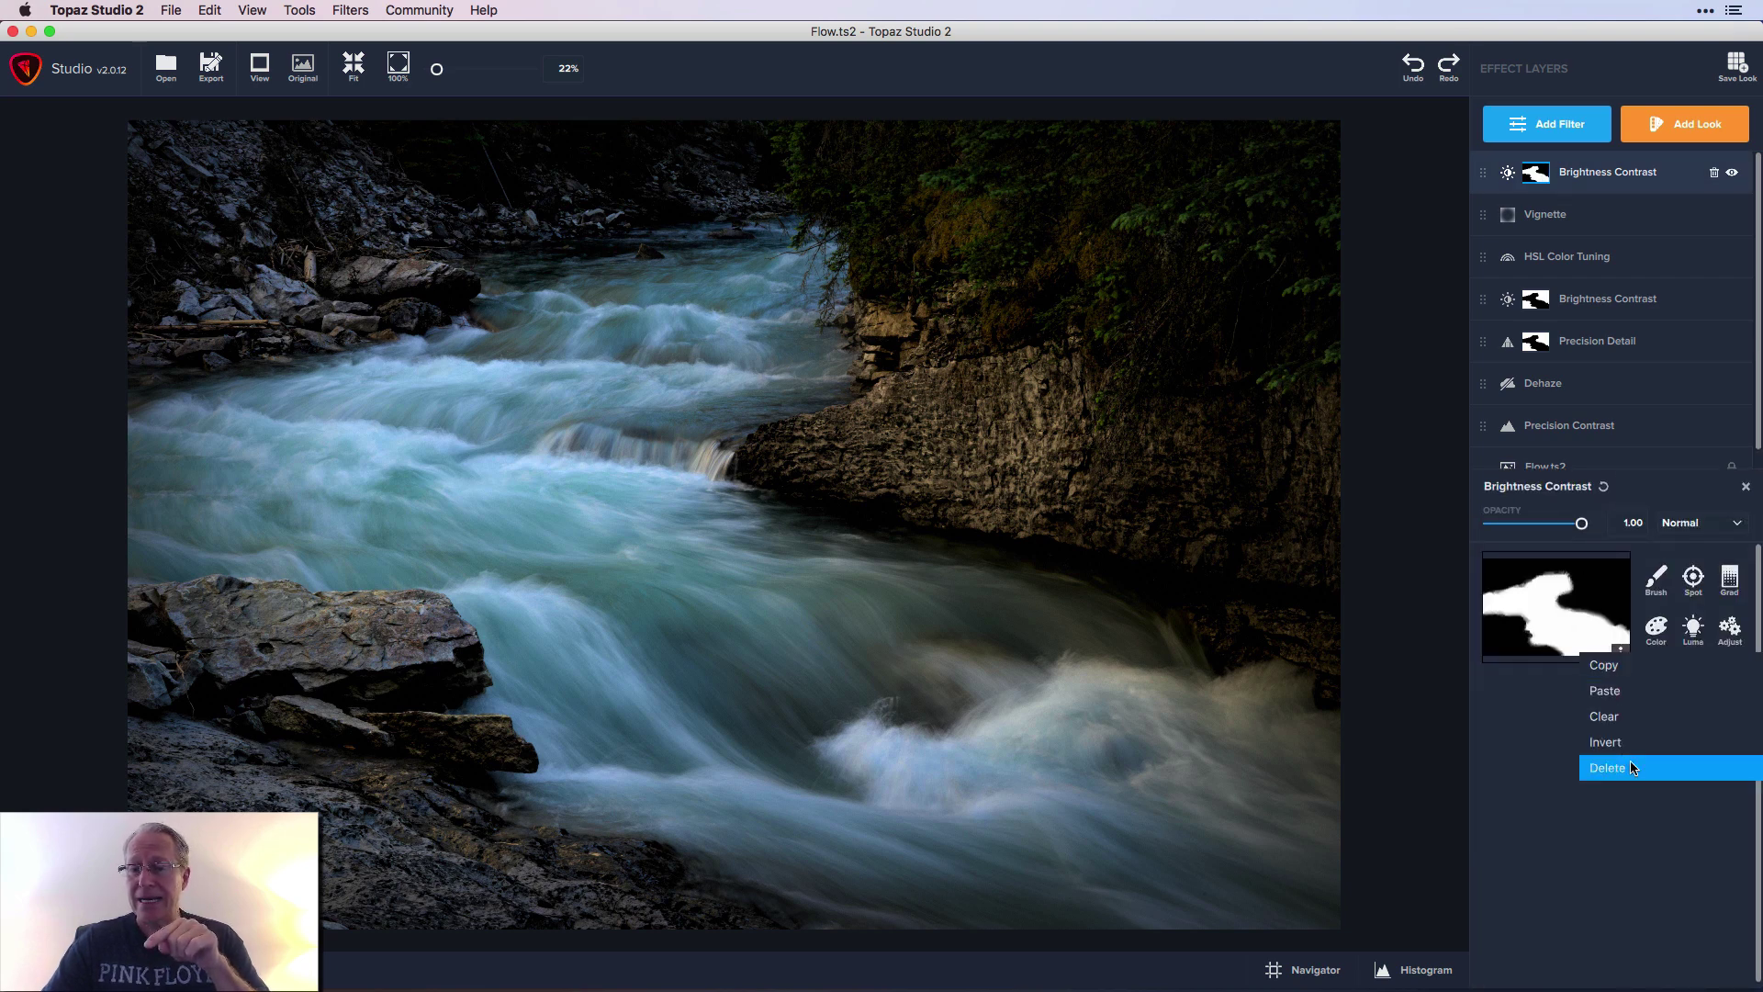
click(1746, 489)
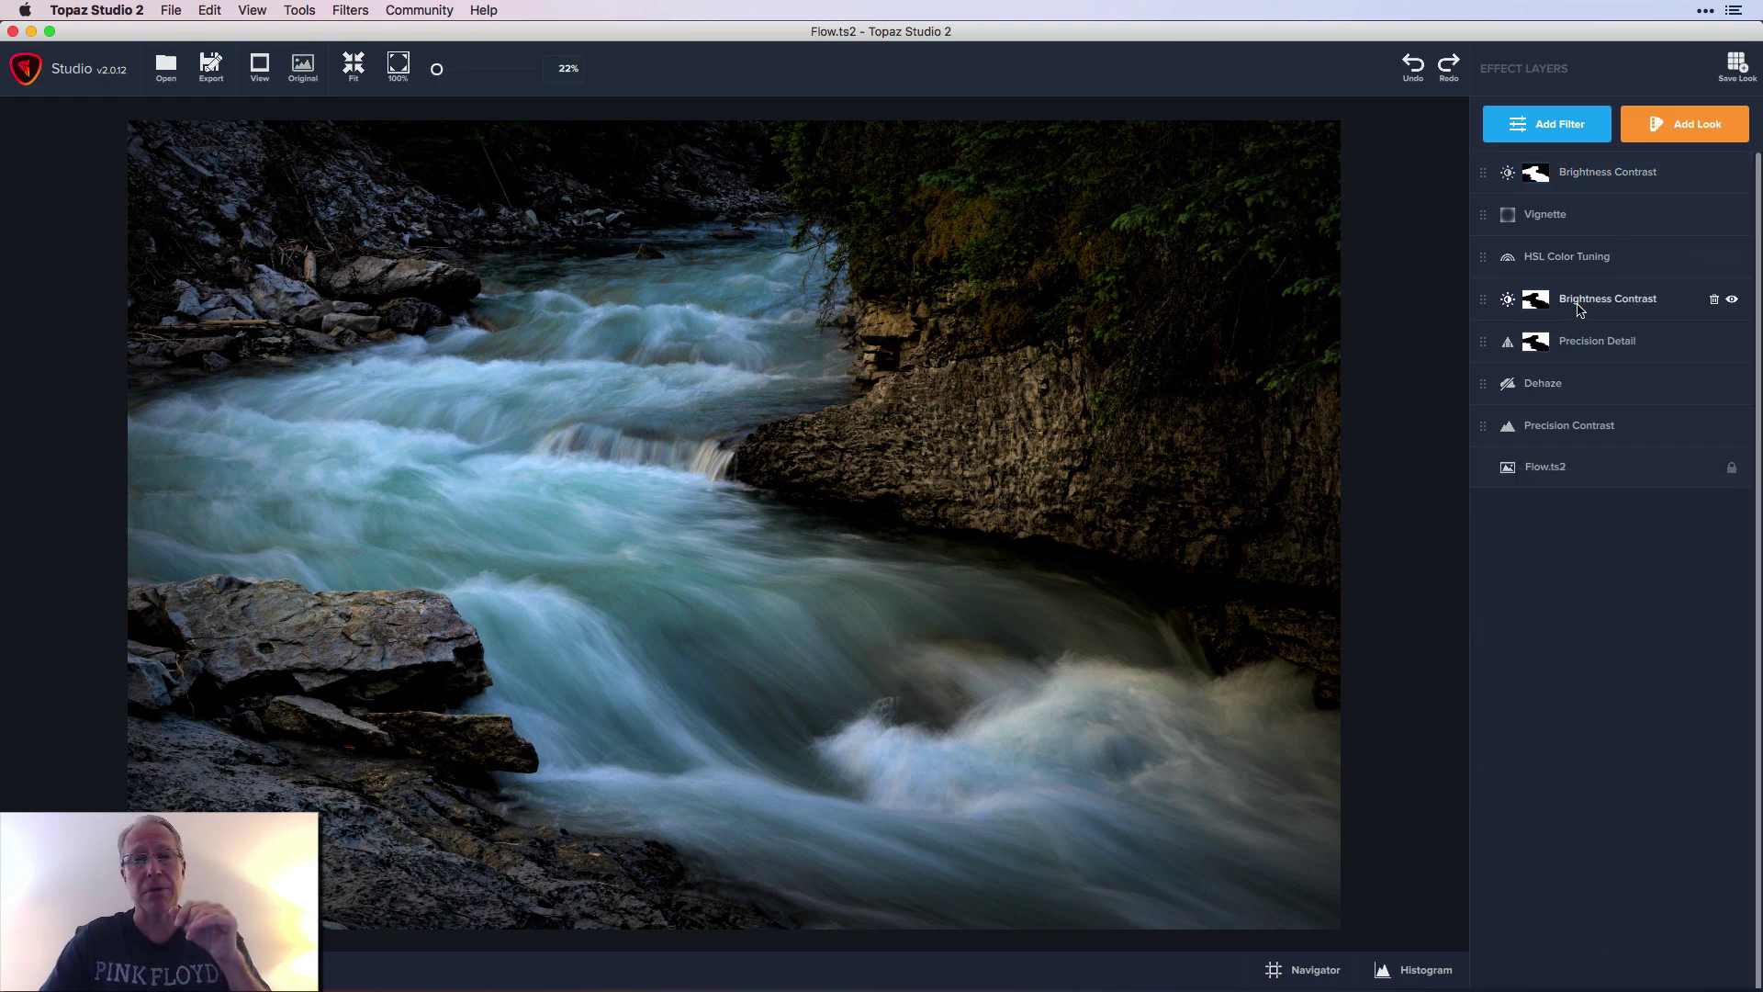
- Review its Brightness 0.29 setting and toggle the water brightening off and on
click(1616, 175)
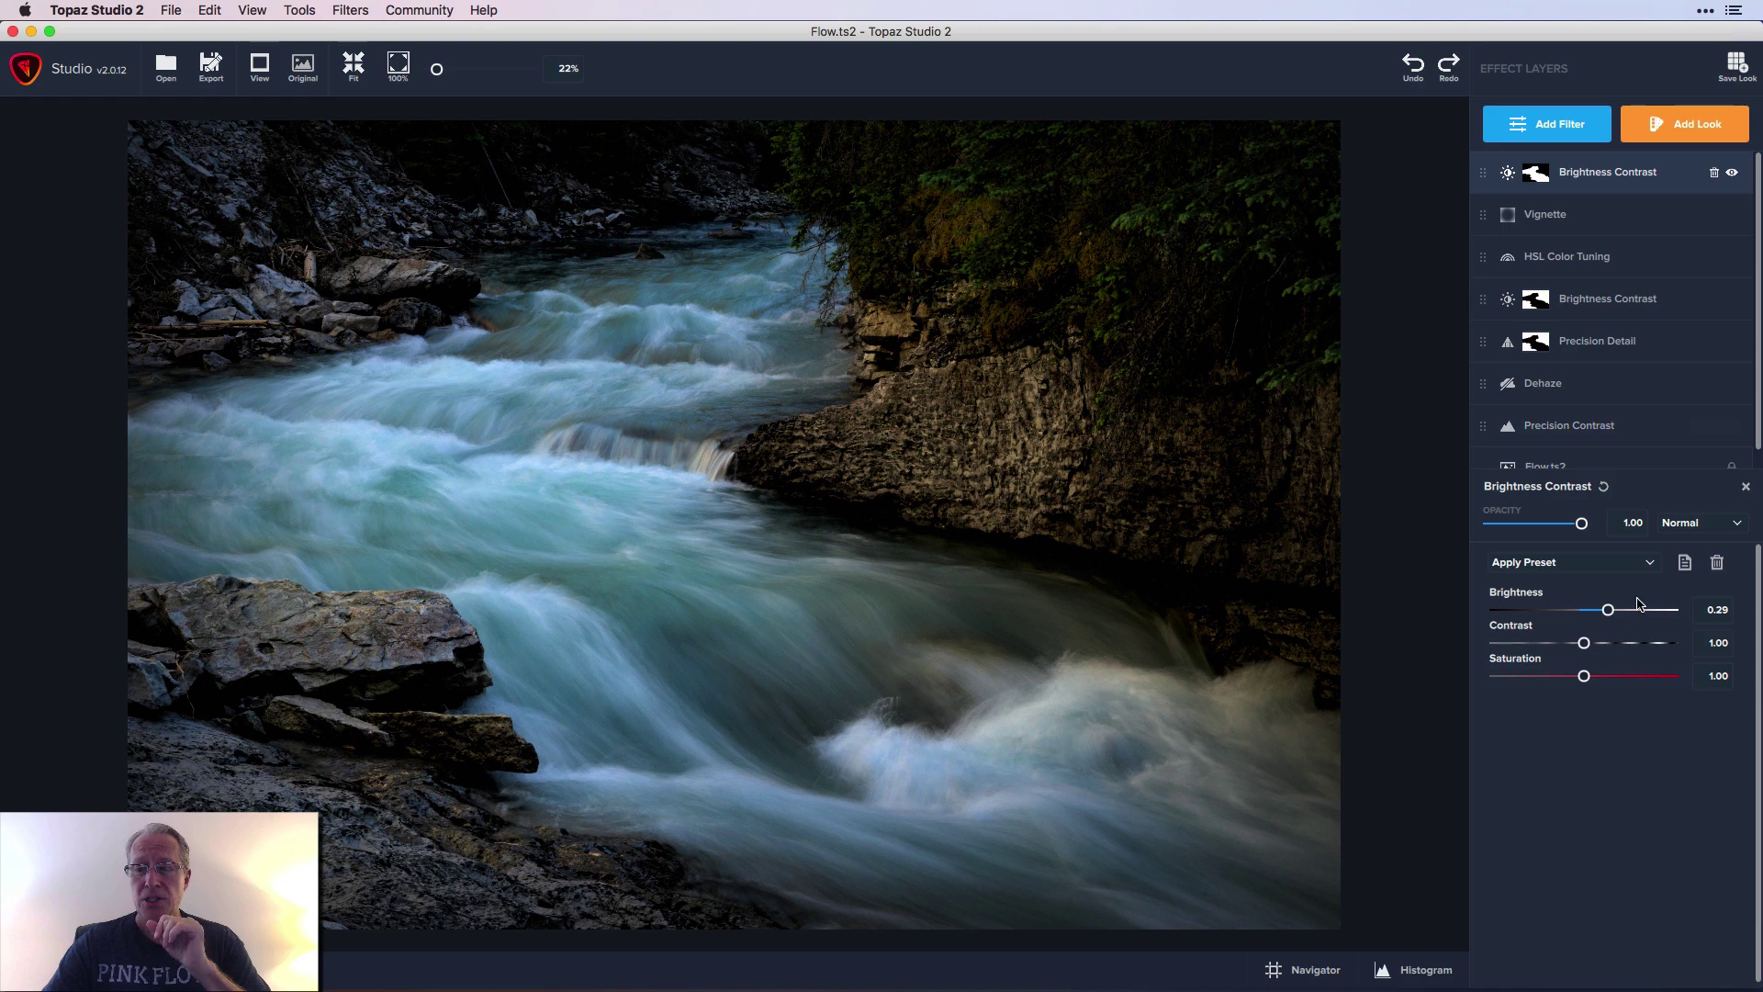
click(1745, 488)
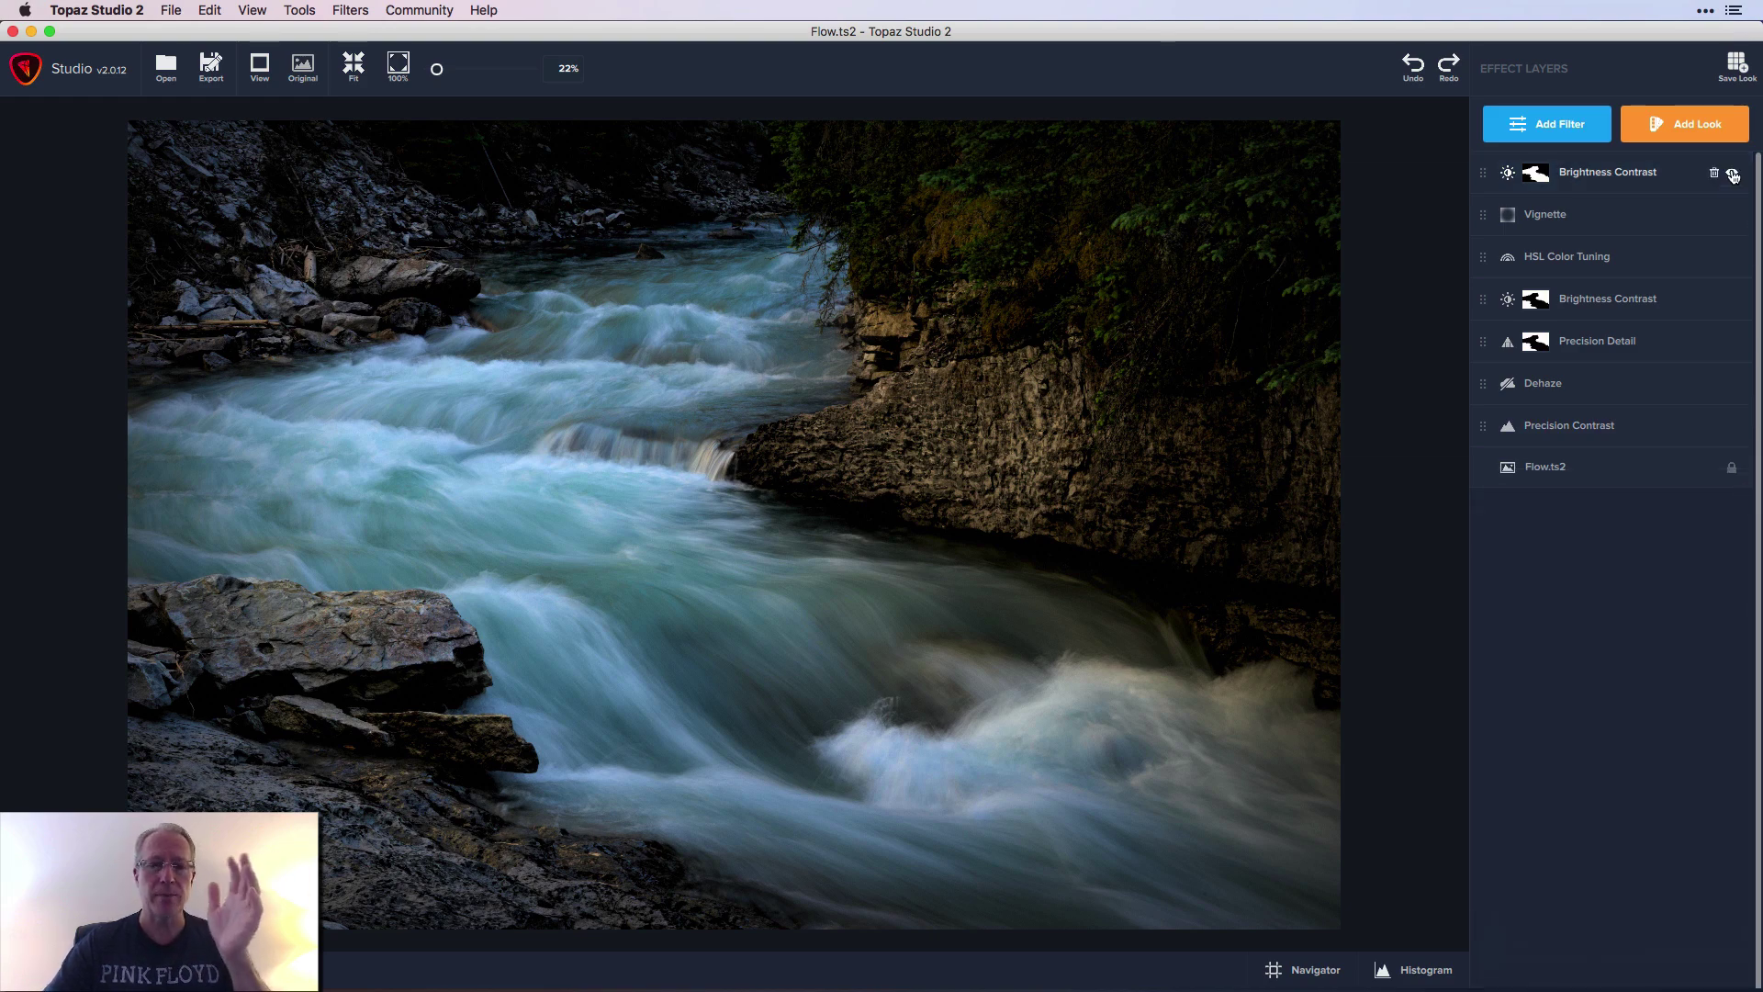
click(1732, 174)
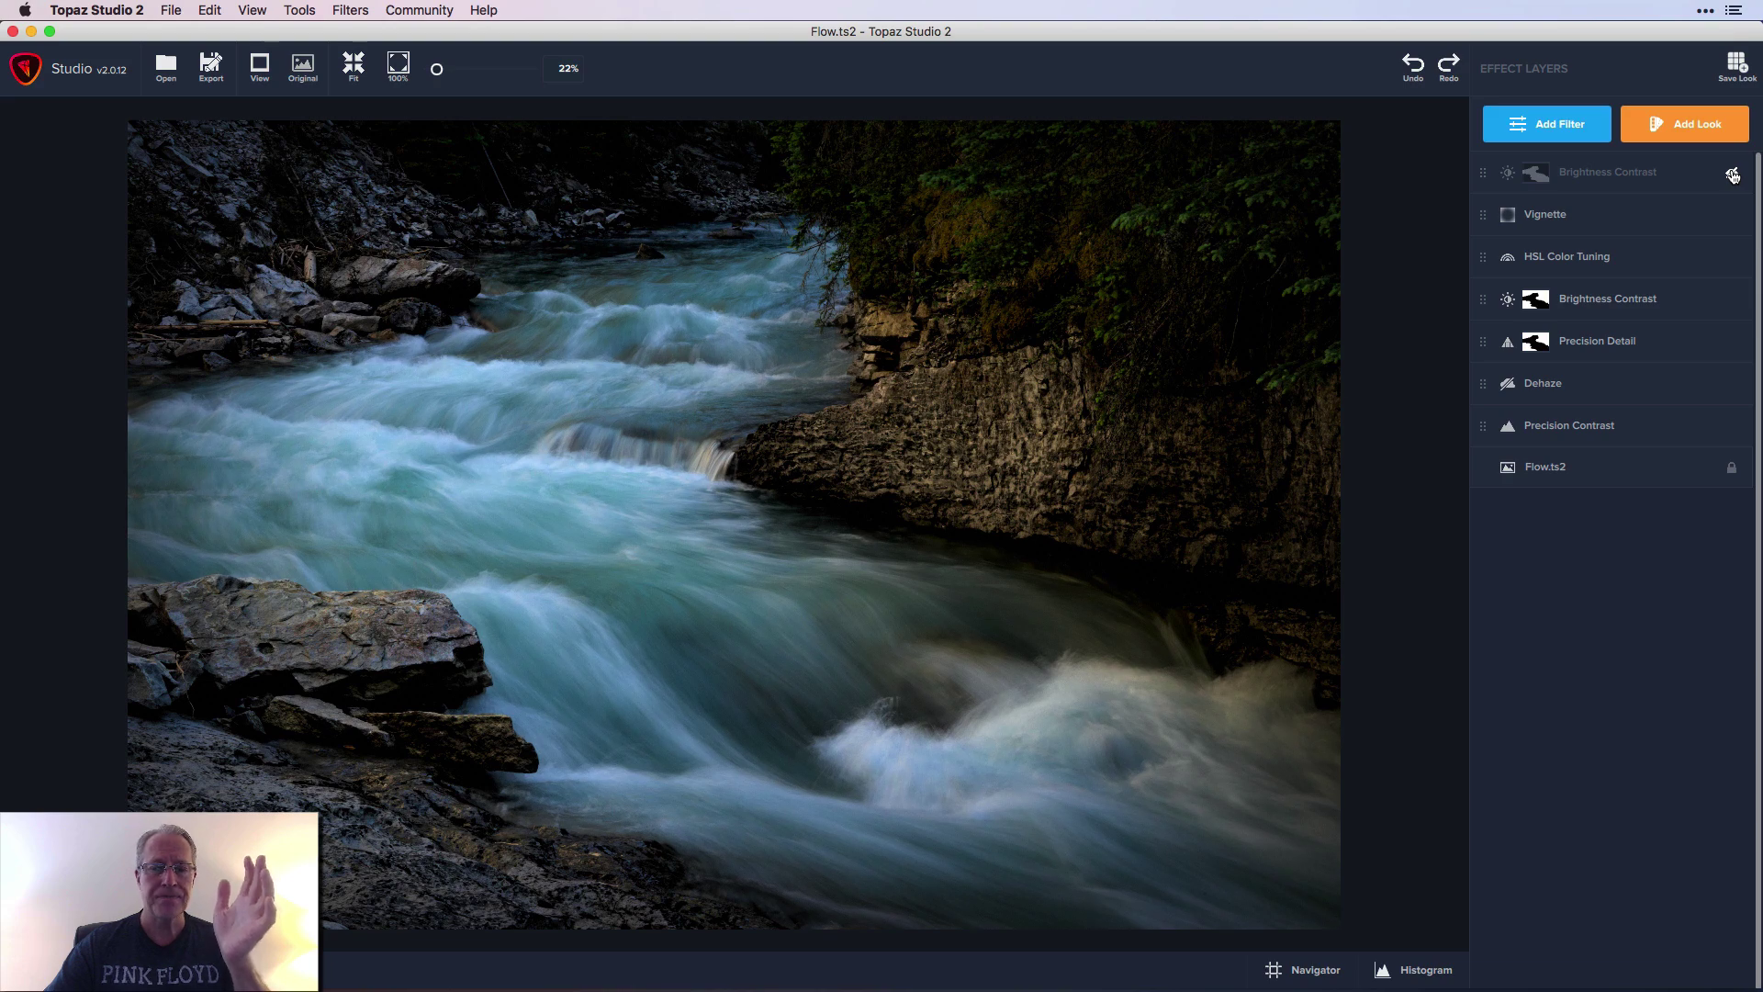
click(1732, 174)
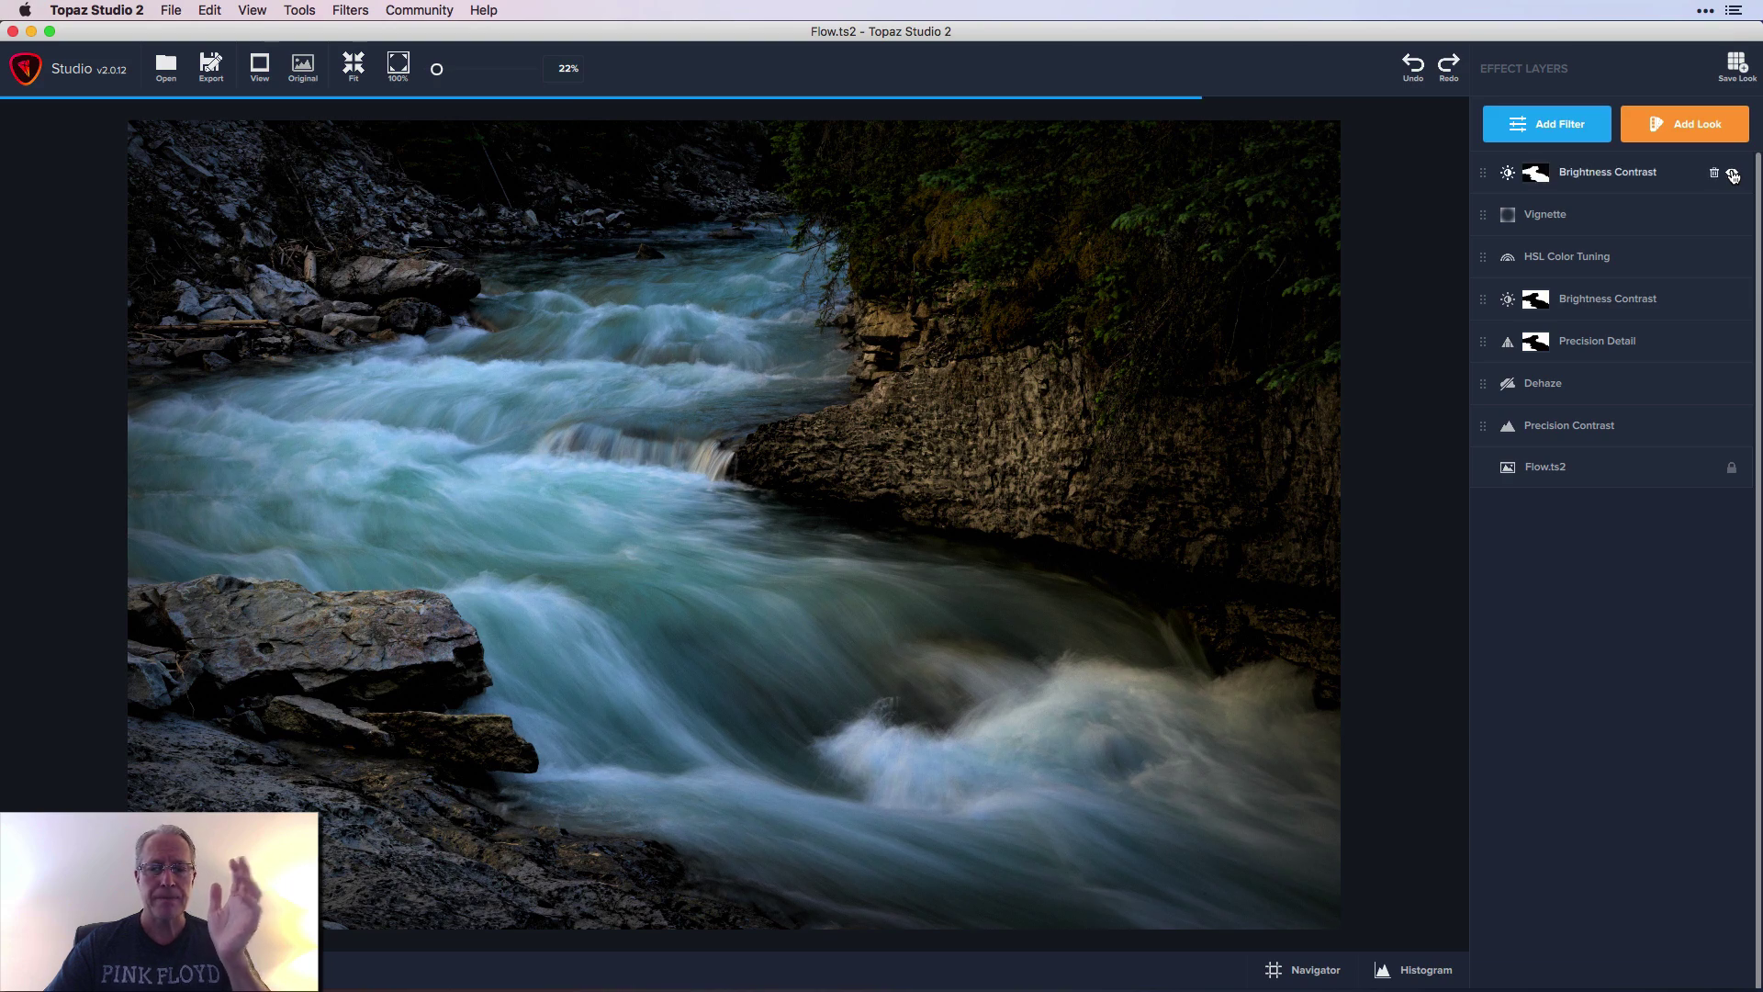
click(303, 69)
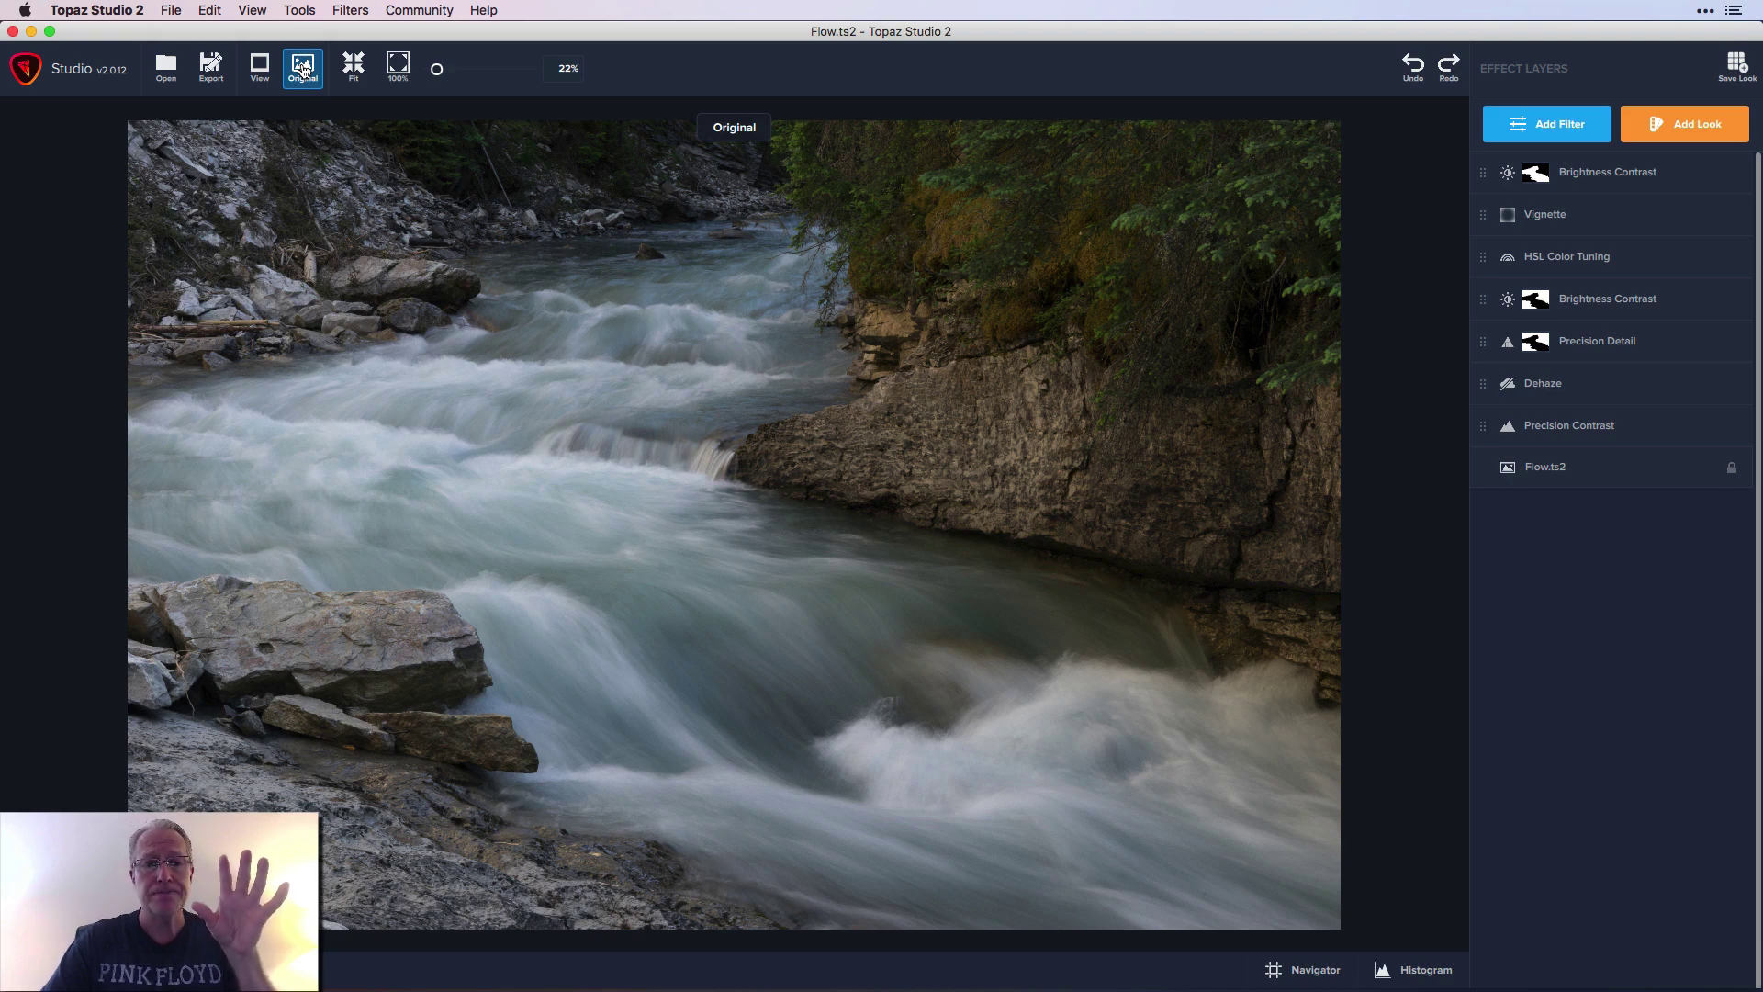
click(303, 70)
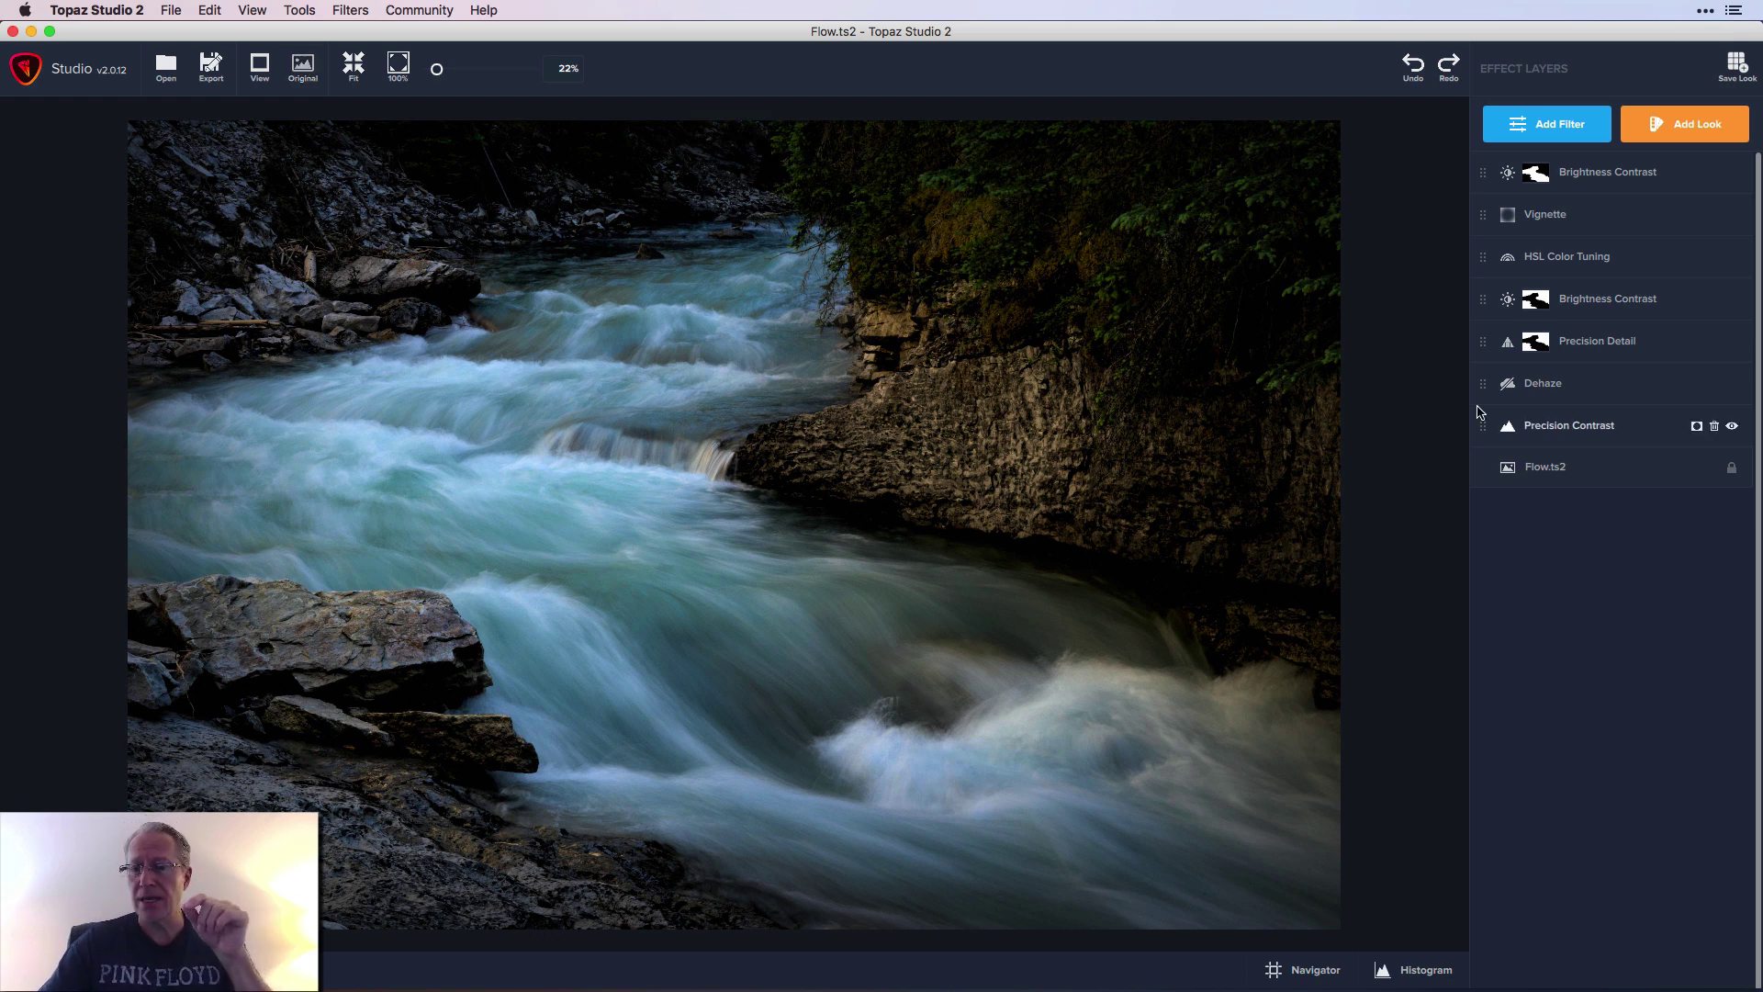
click(1733, 387)
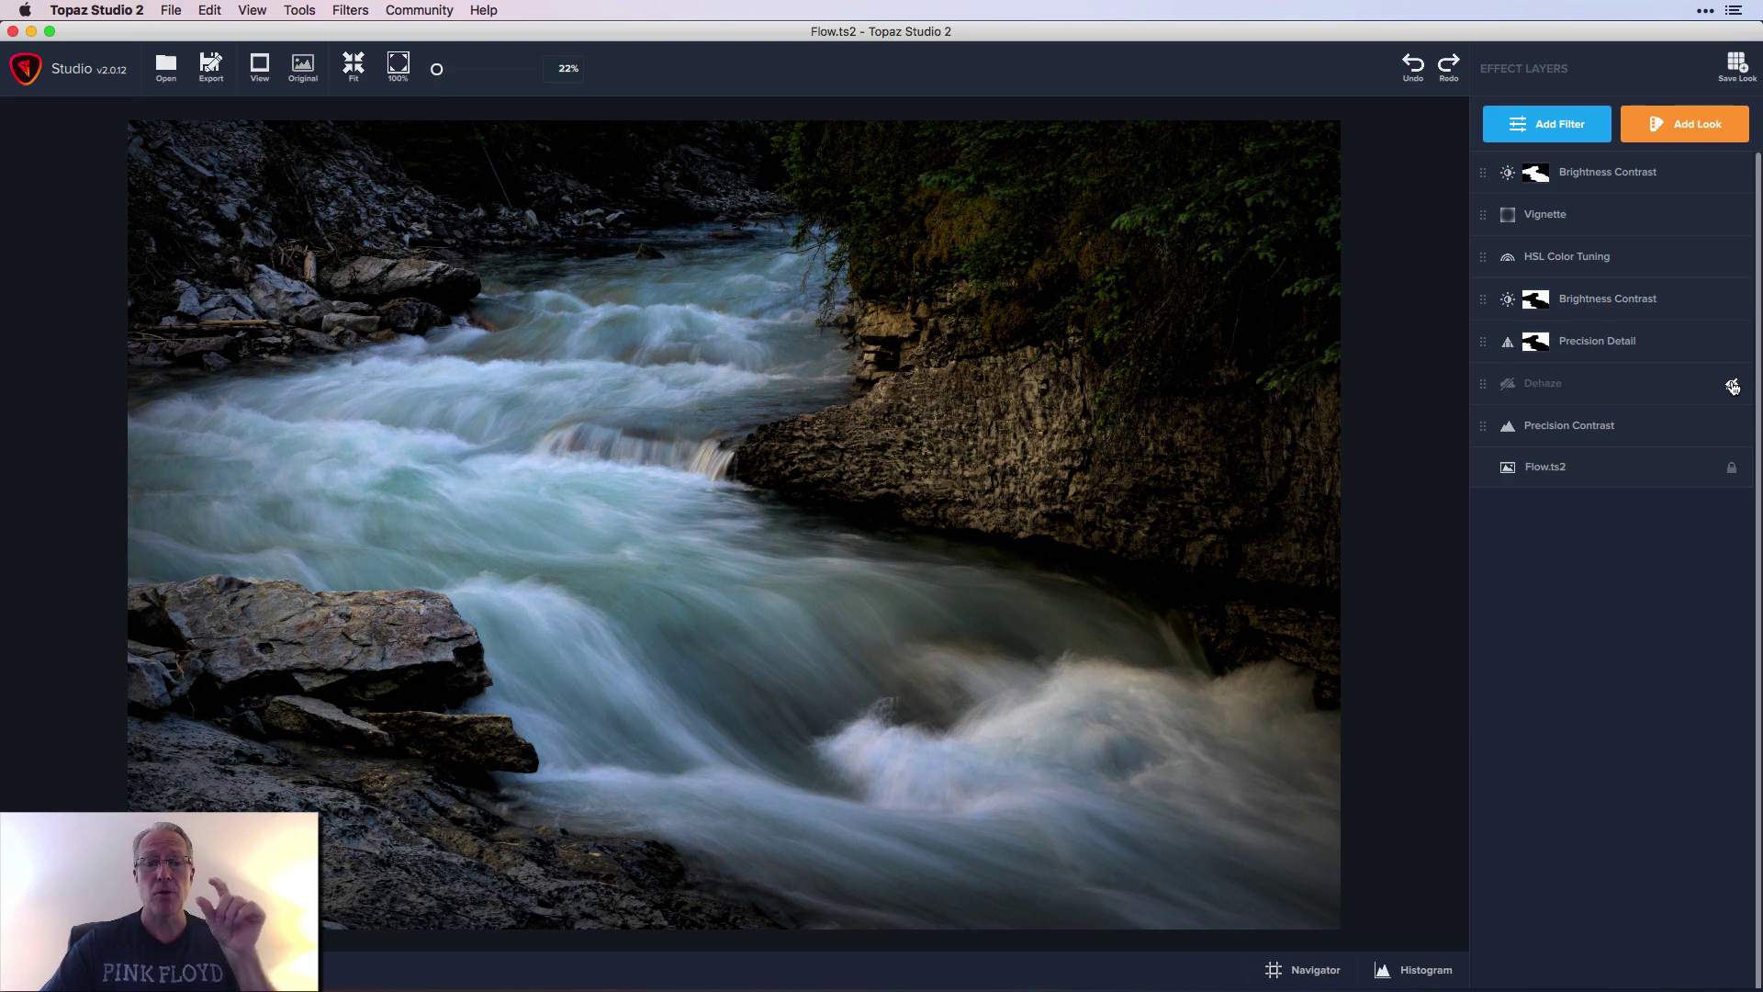
click(1733, 386)
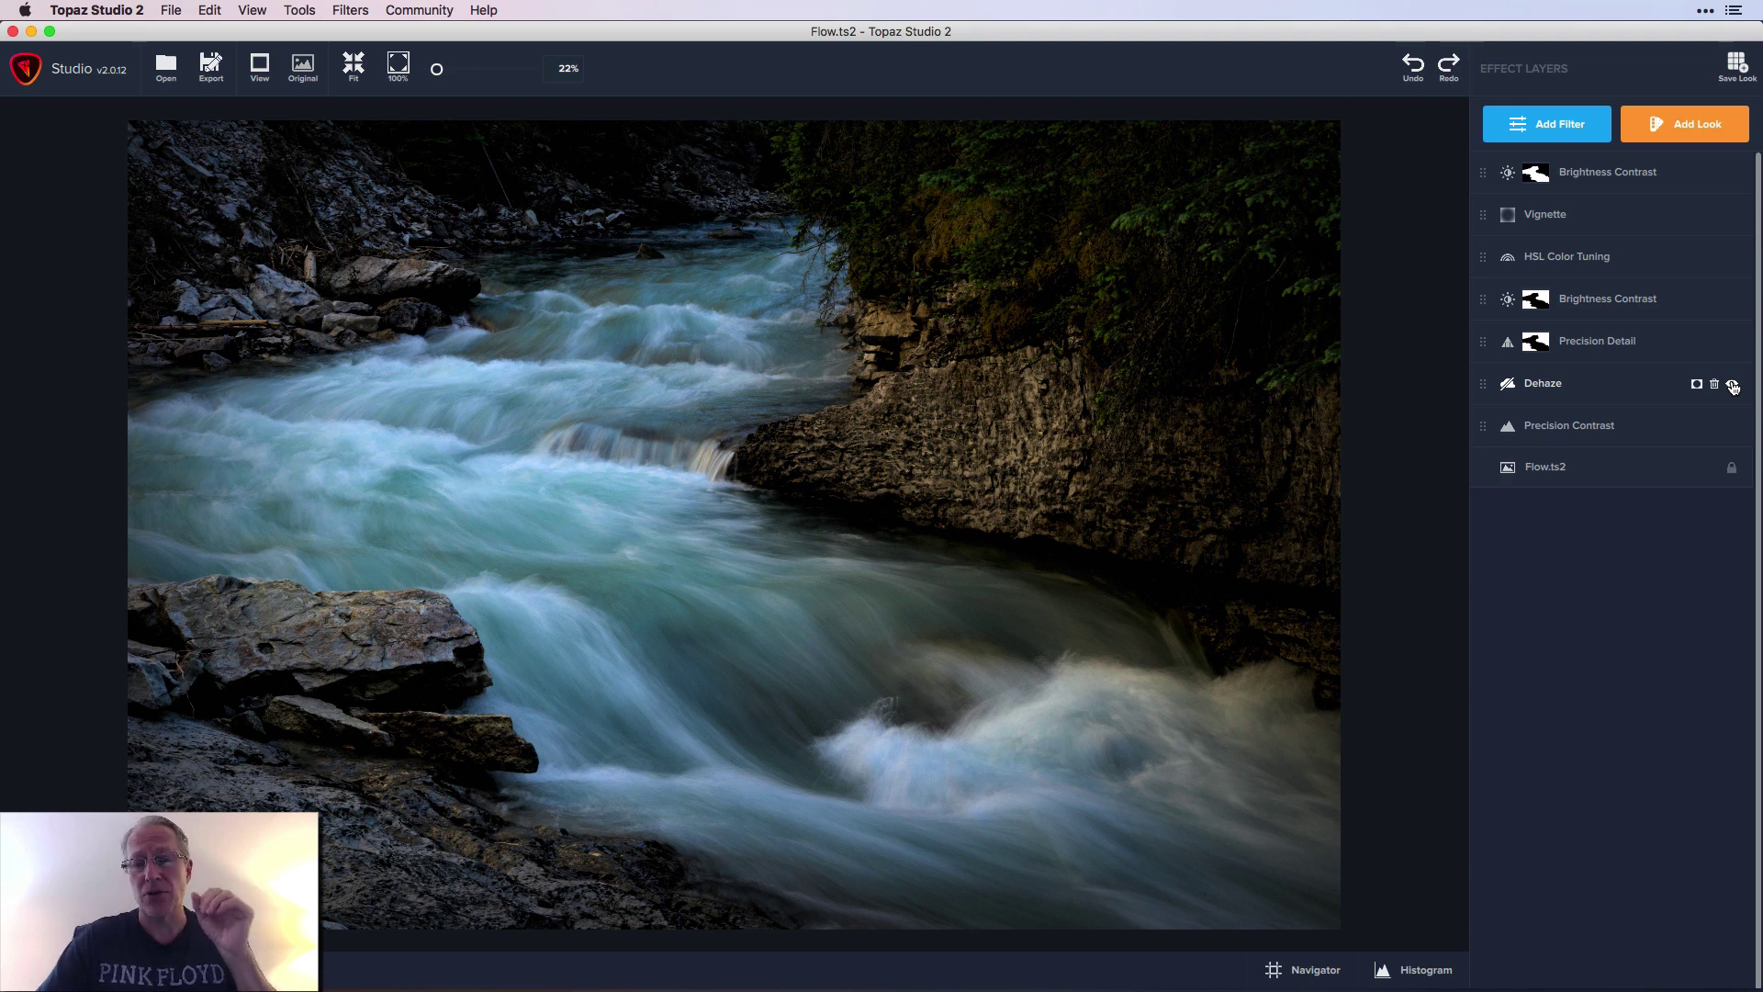
click(303, 65)
click(303, 65)
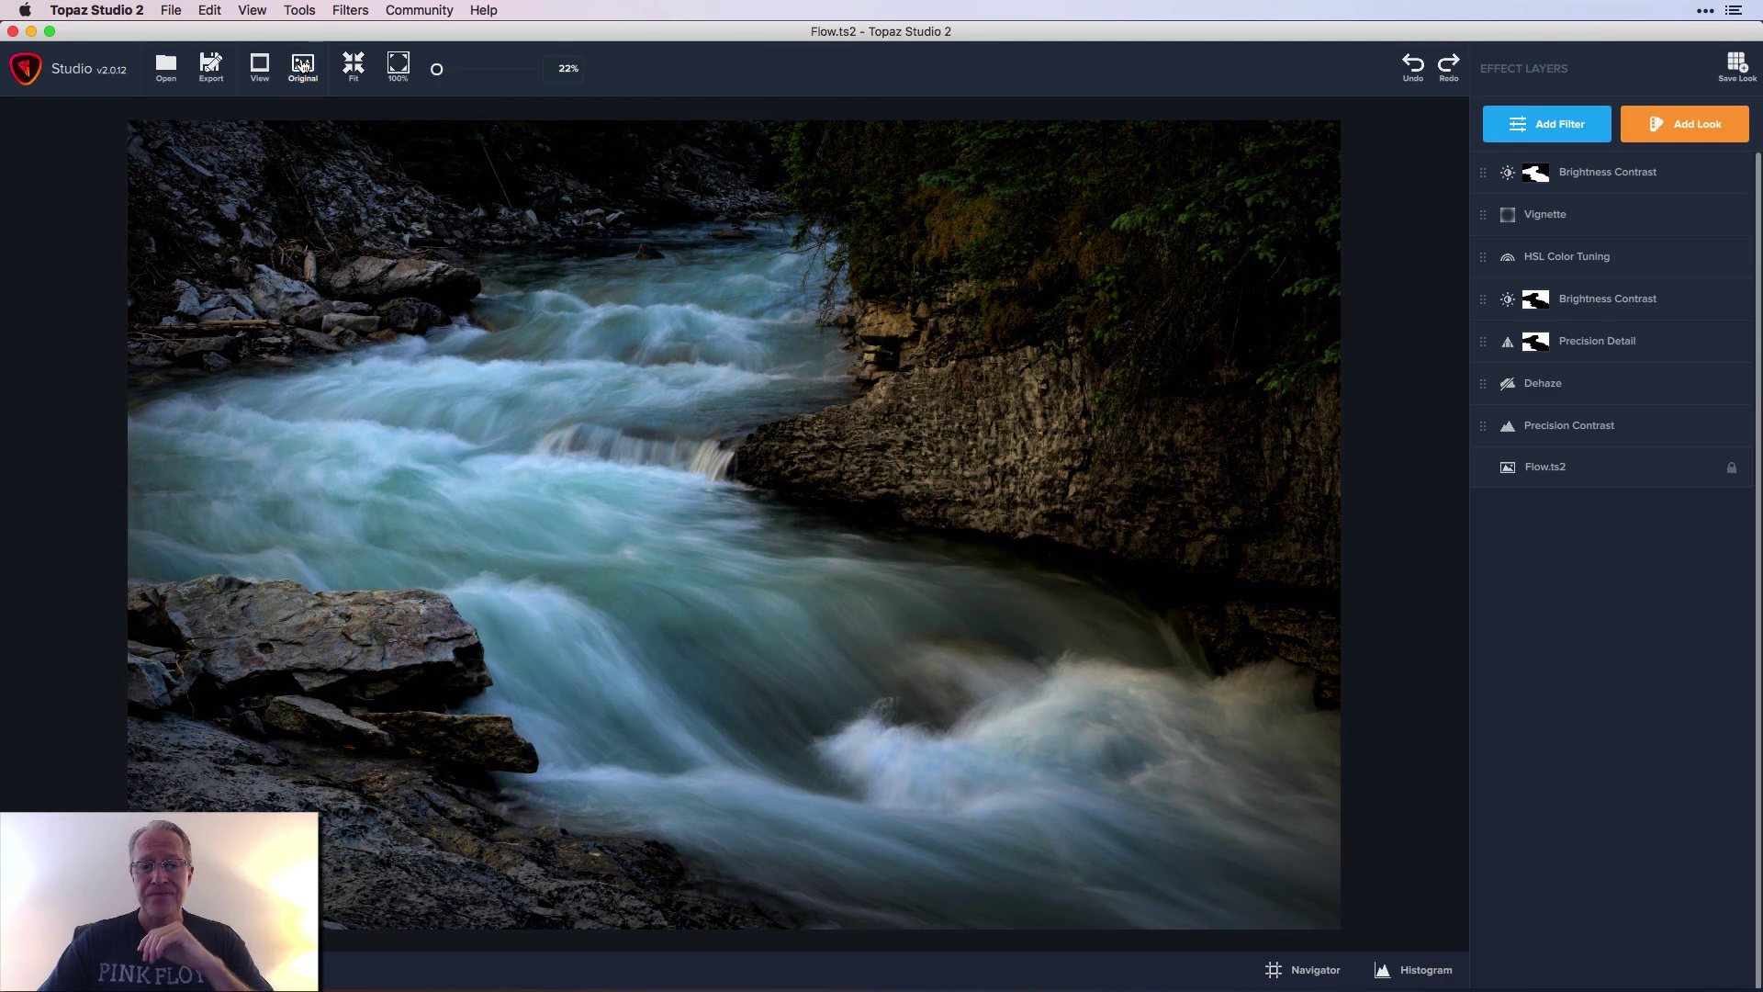